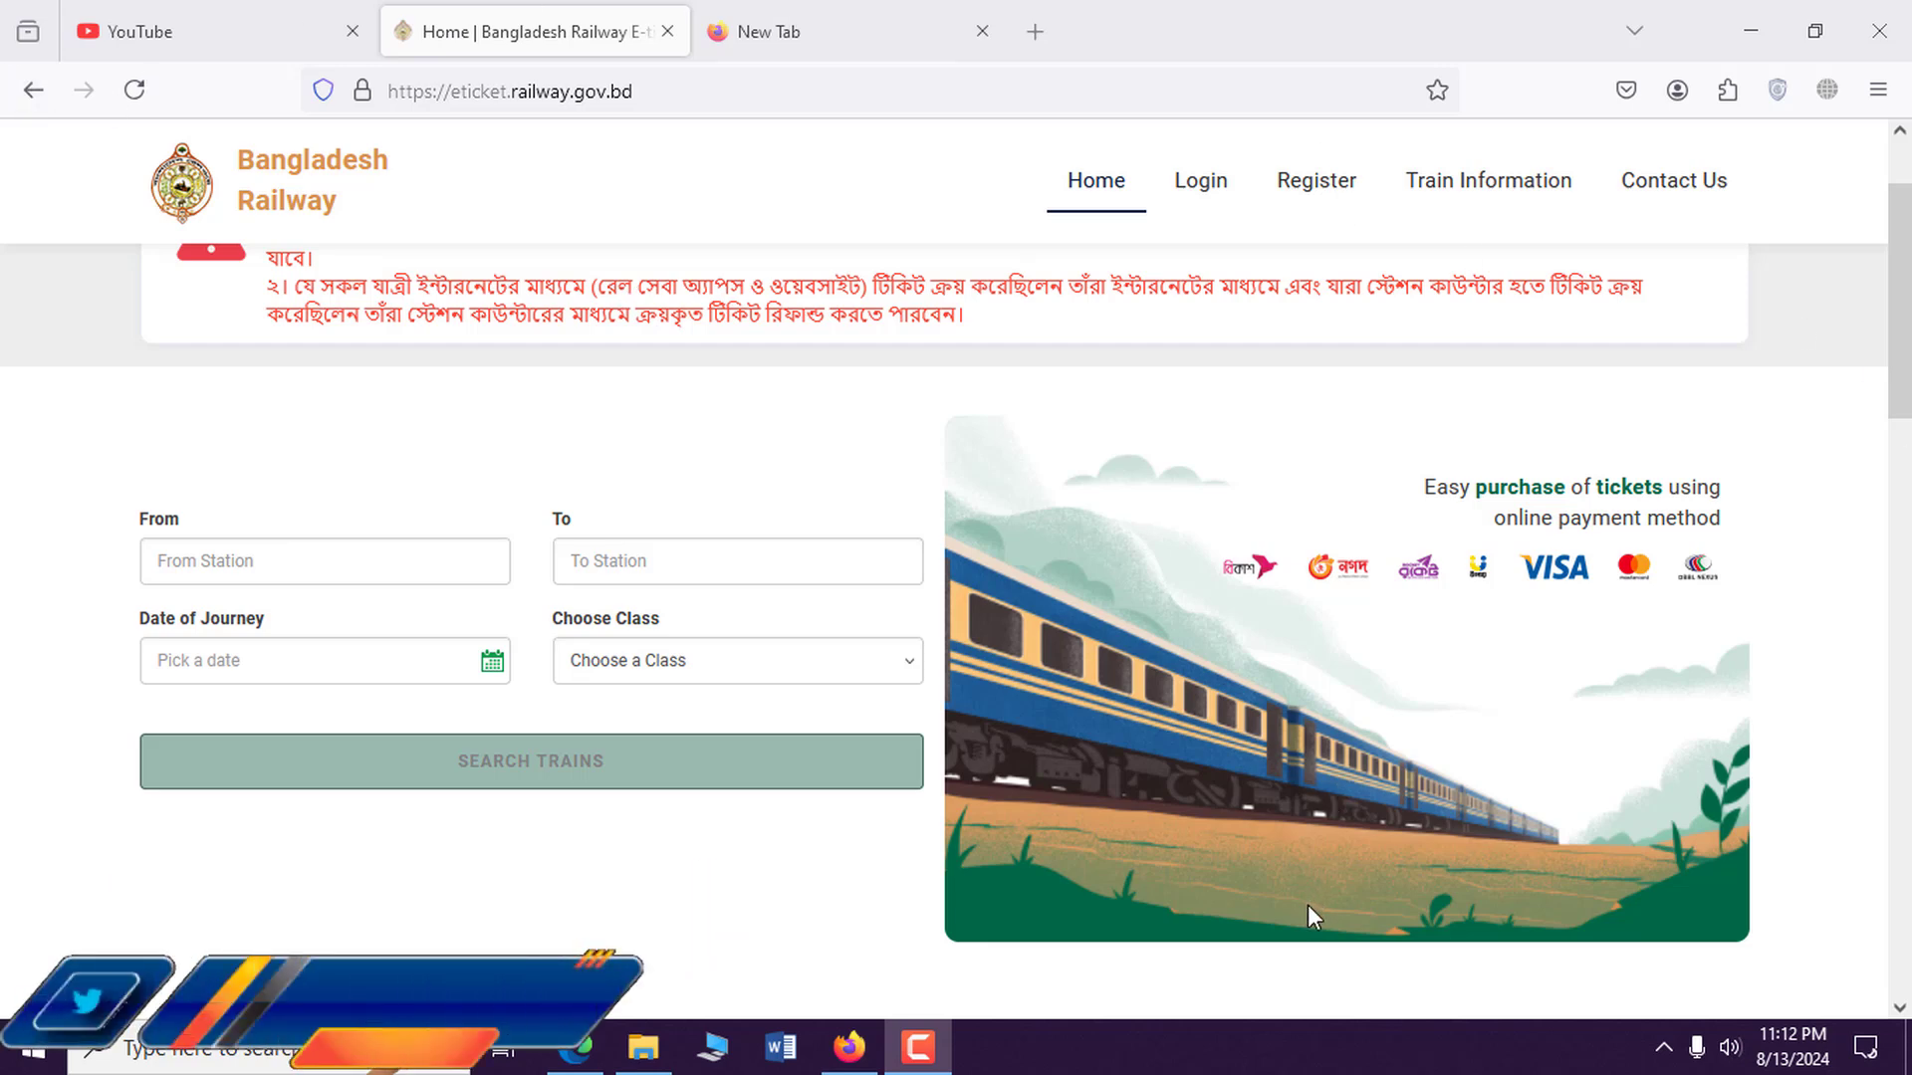
Open the Register page of the railway e-ticket site.
click(384, 91)
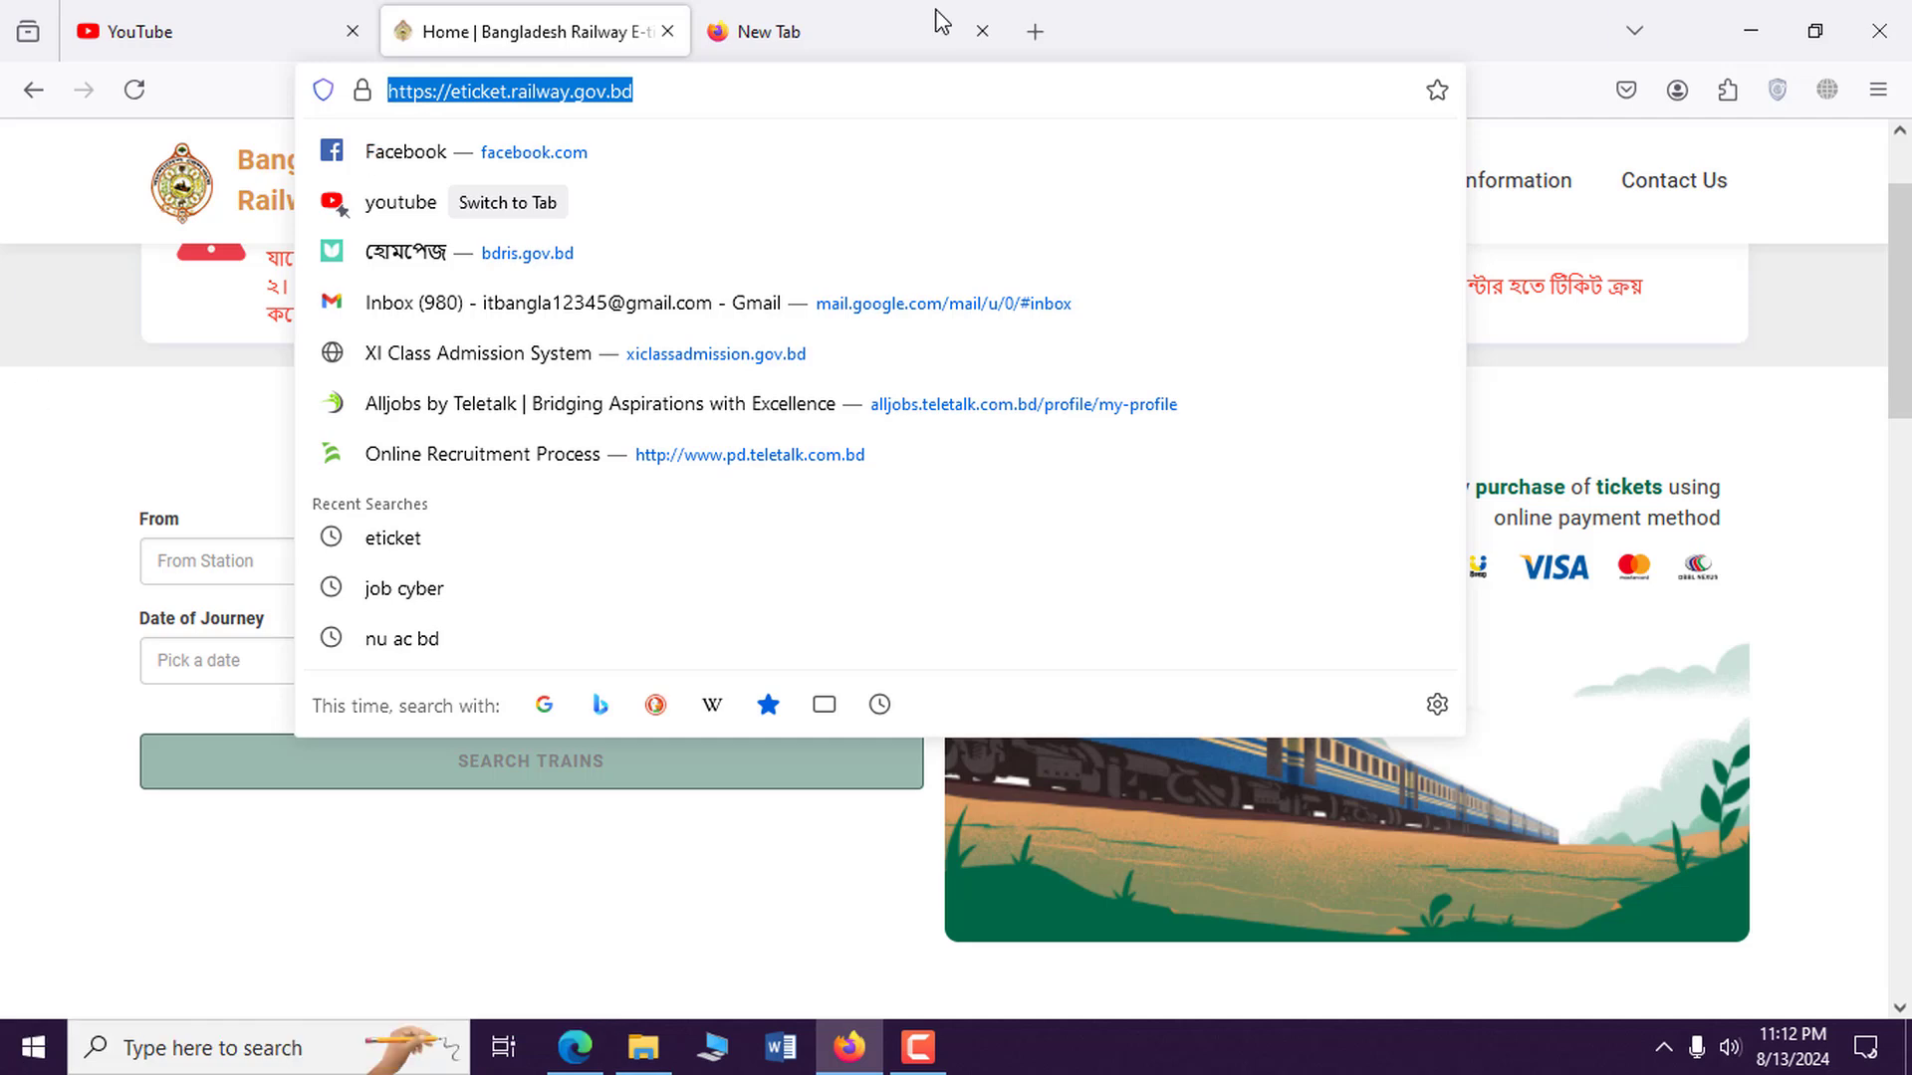
click(227, 460)
scroll(683, 444, up, 2)
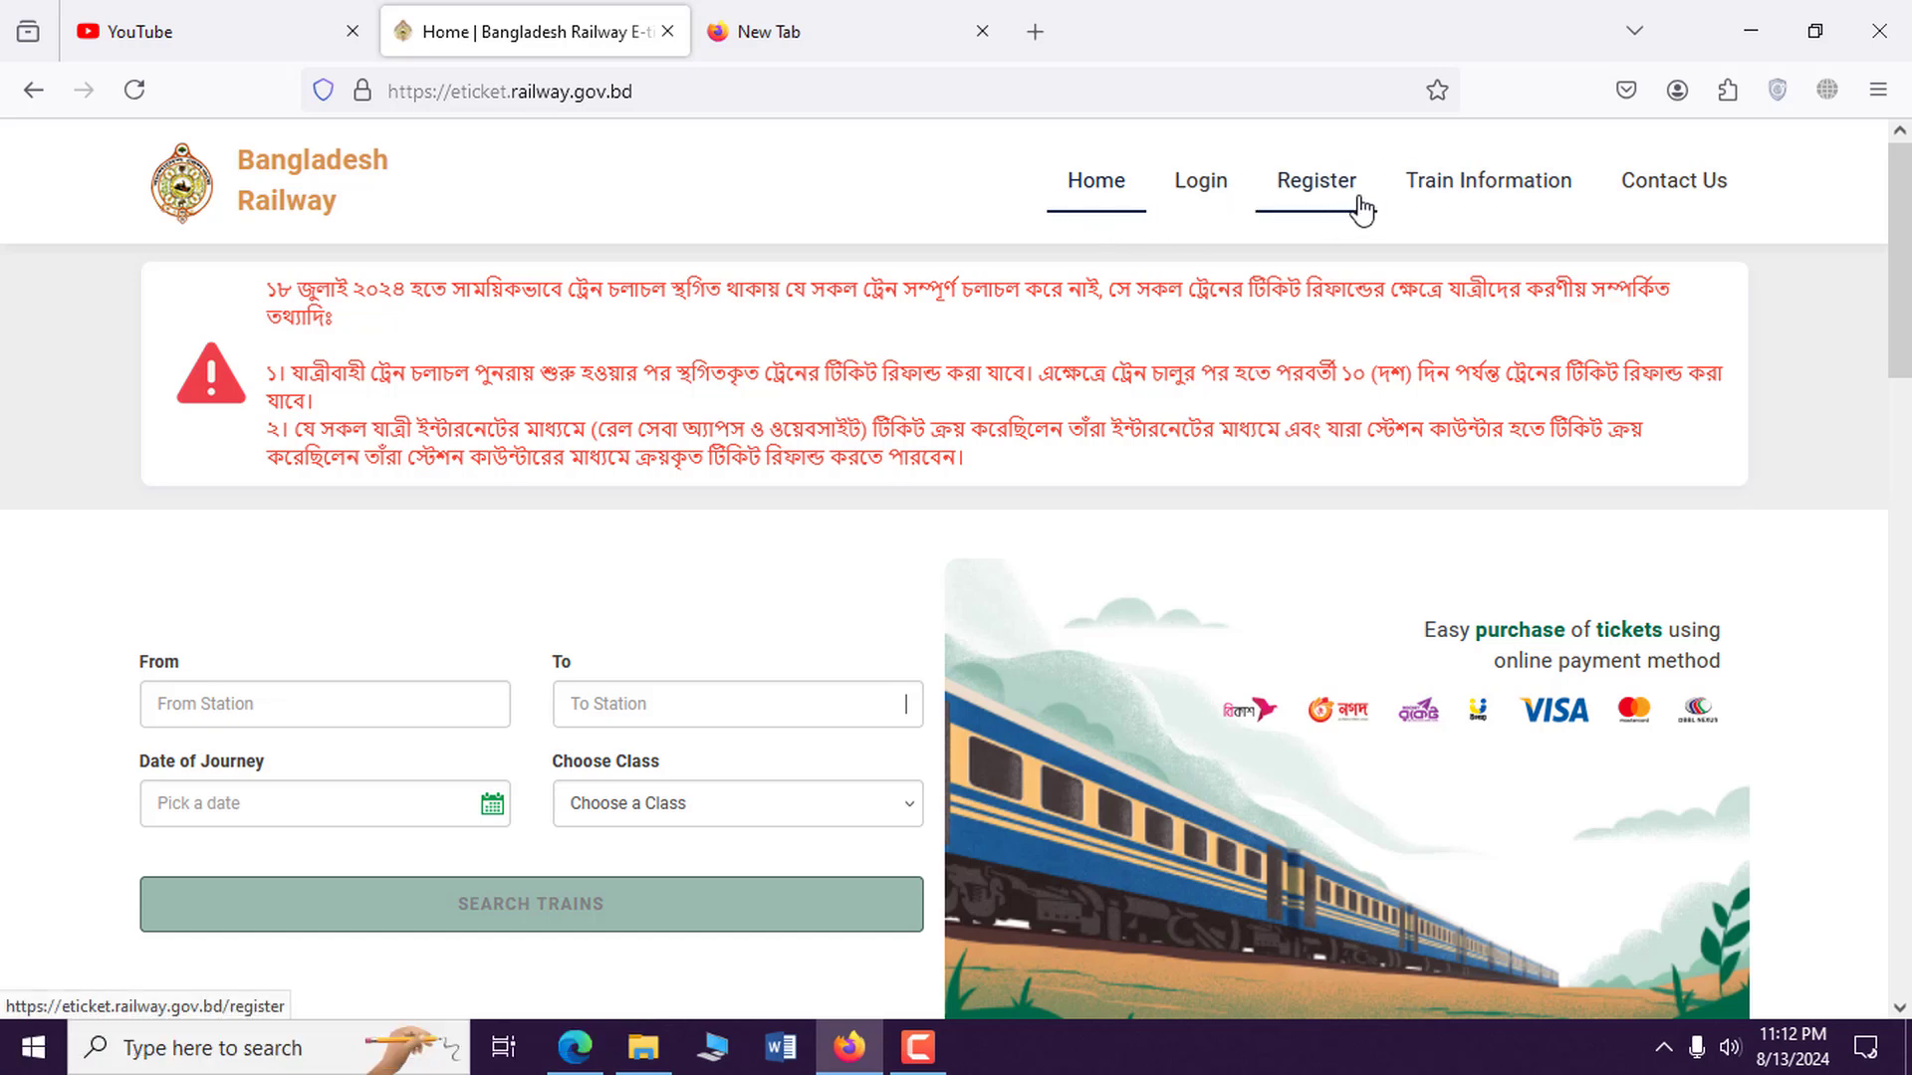
click(1322, 199)
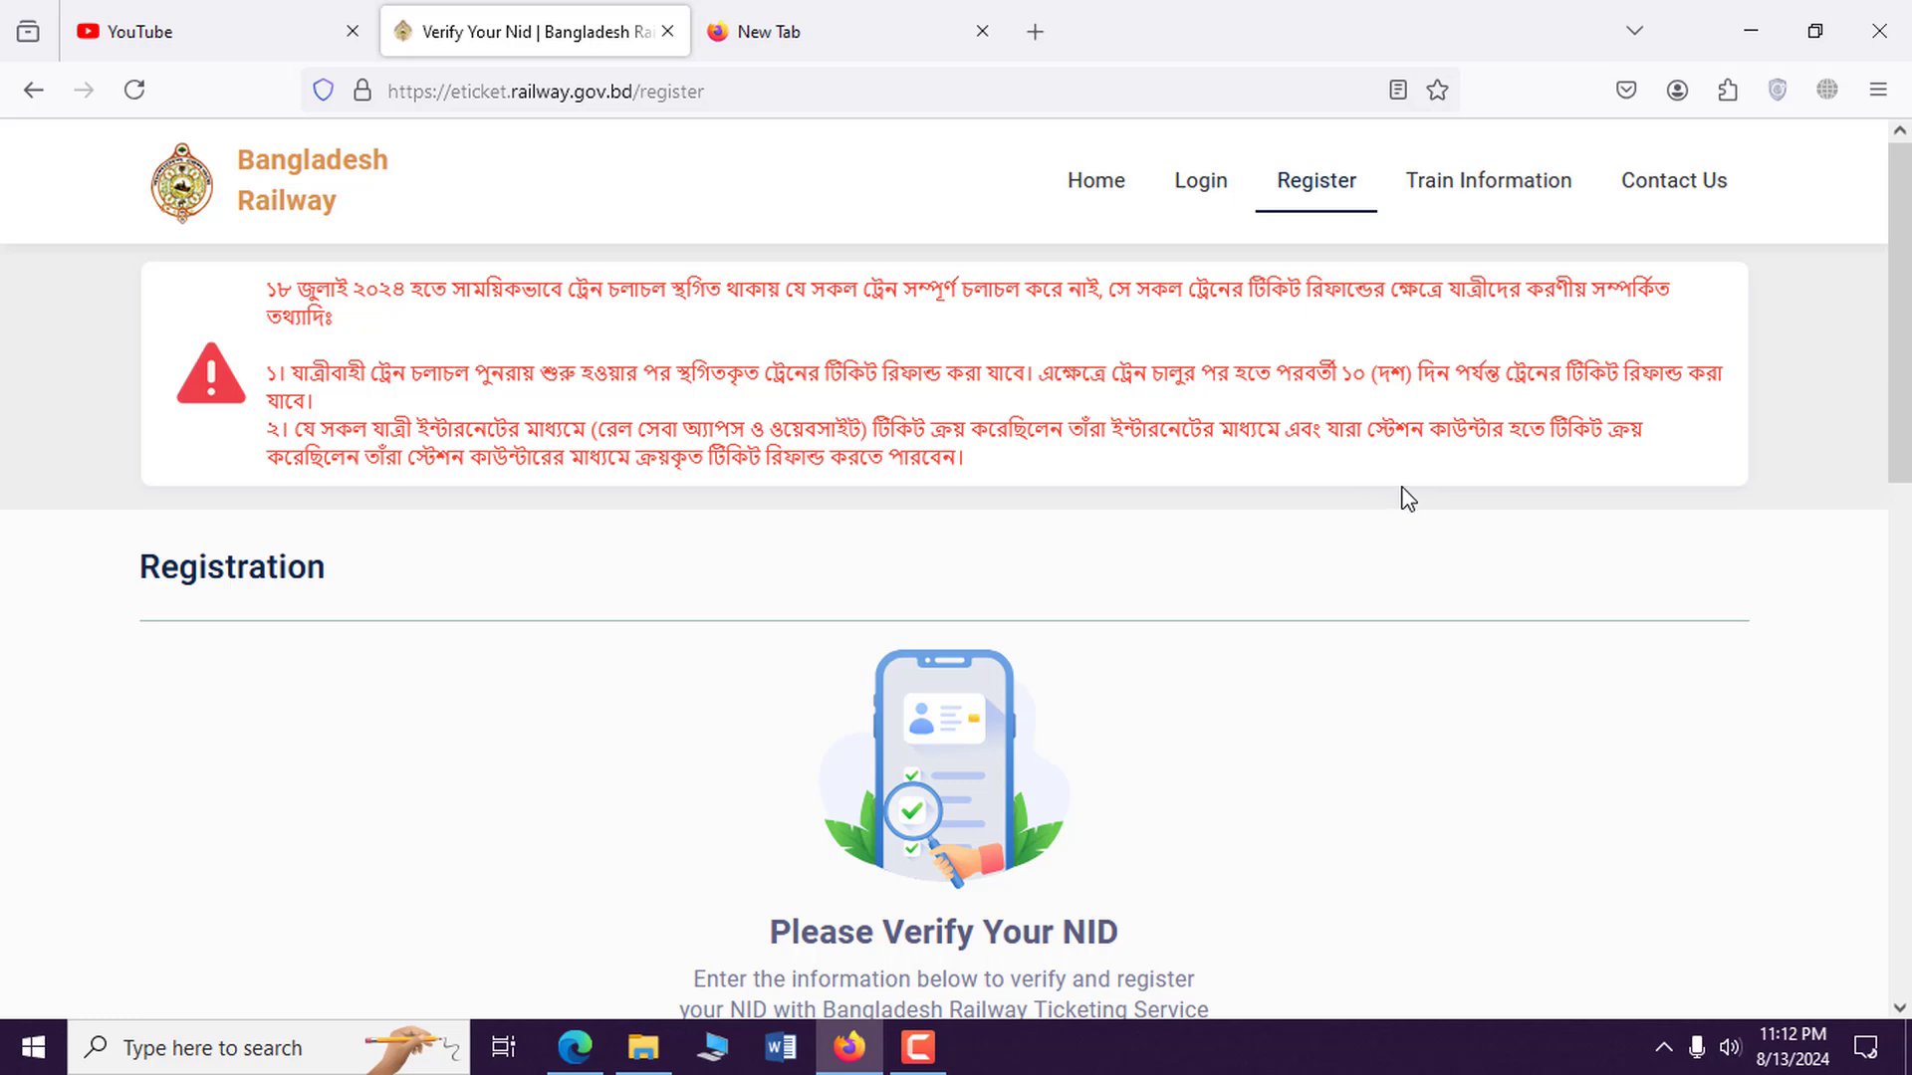
Move the mistyped NID number into the NID Number field and enter the mobile number.
scroll(1394, 488, down, 5)
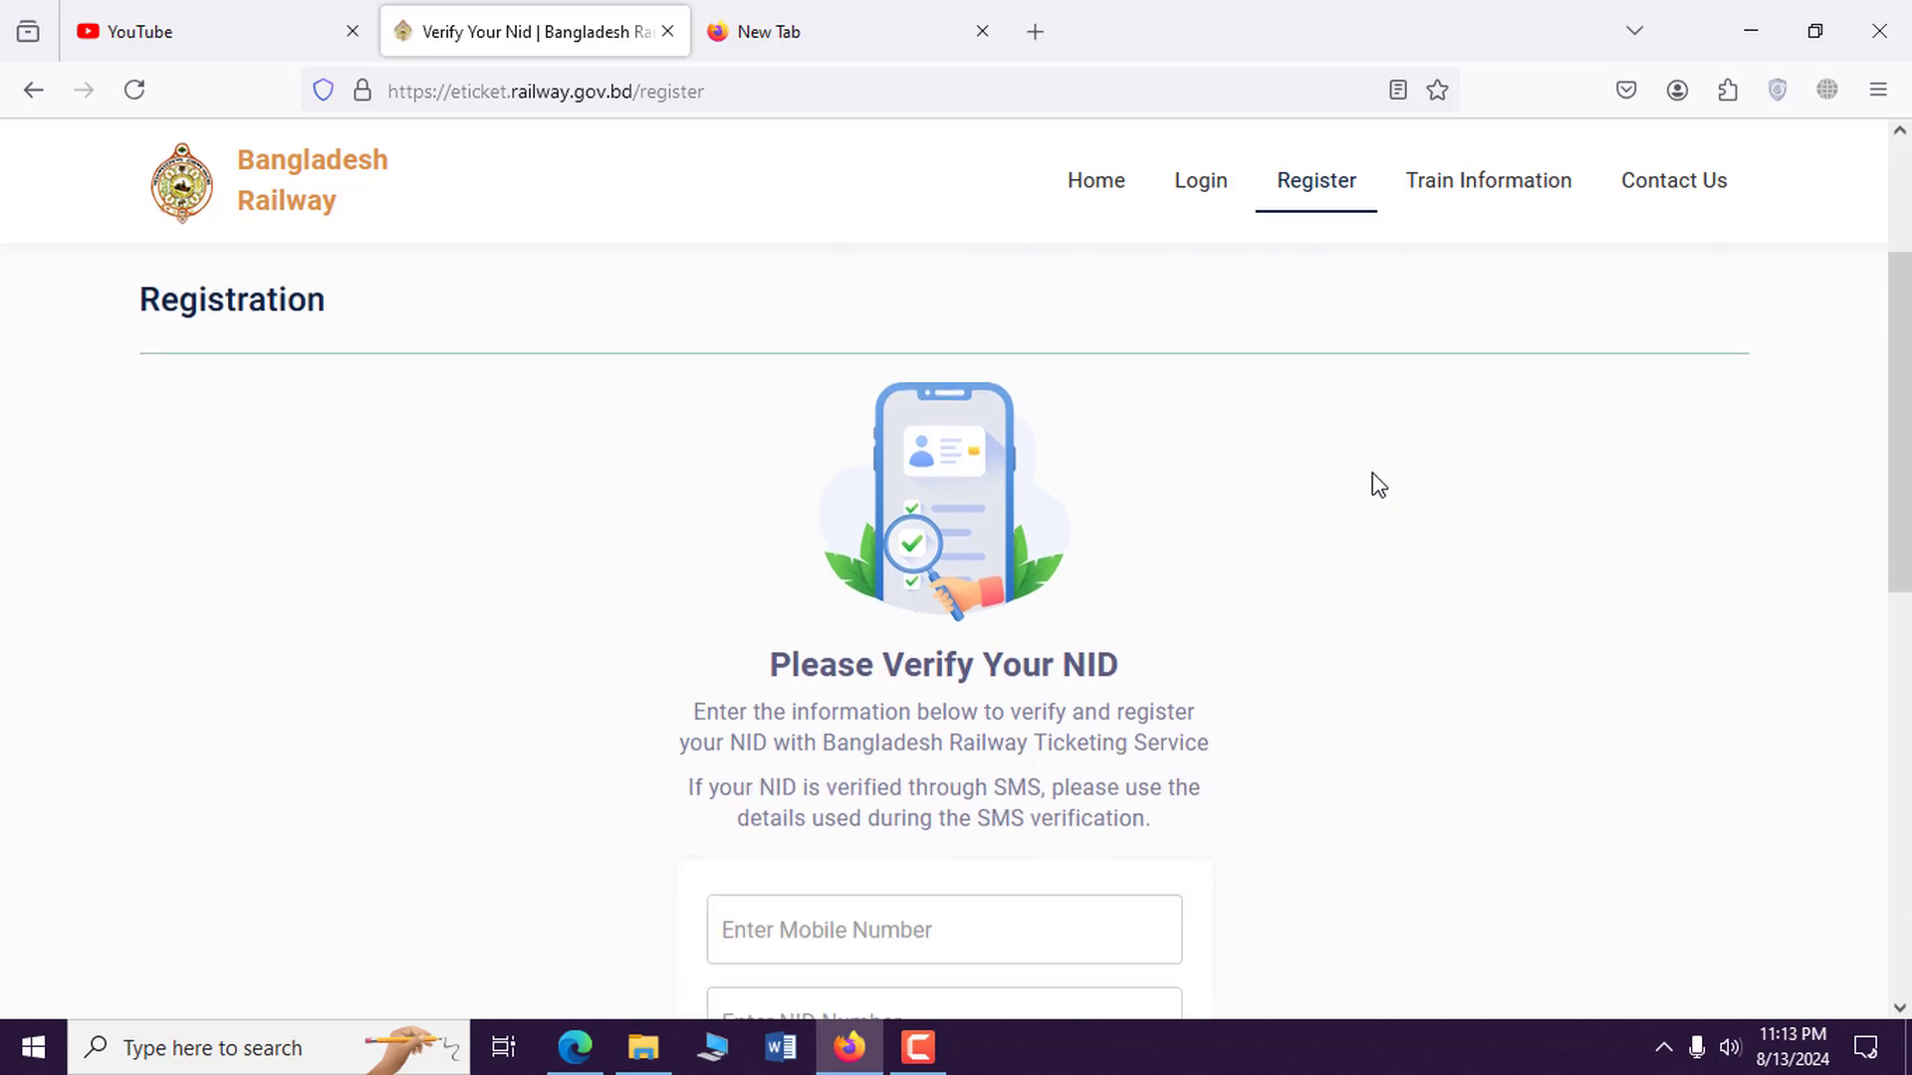
click(880, 629)
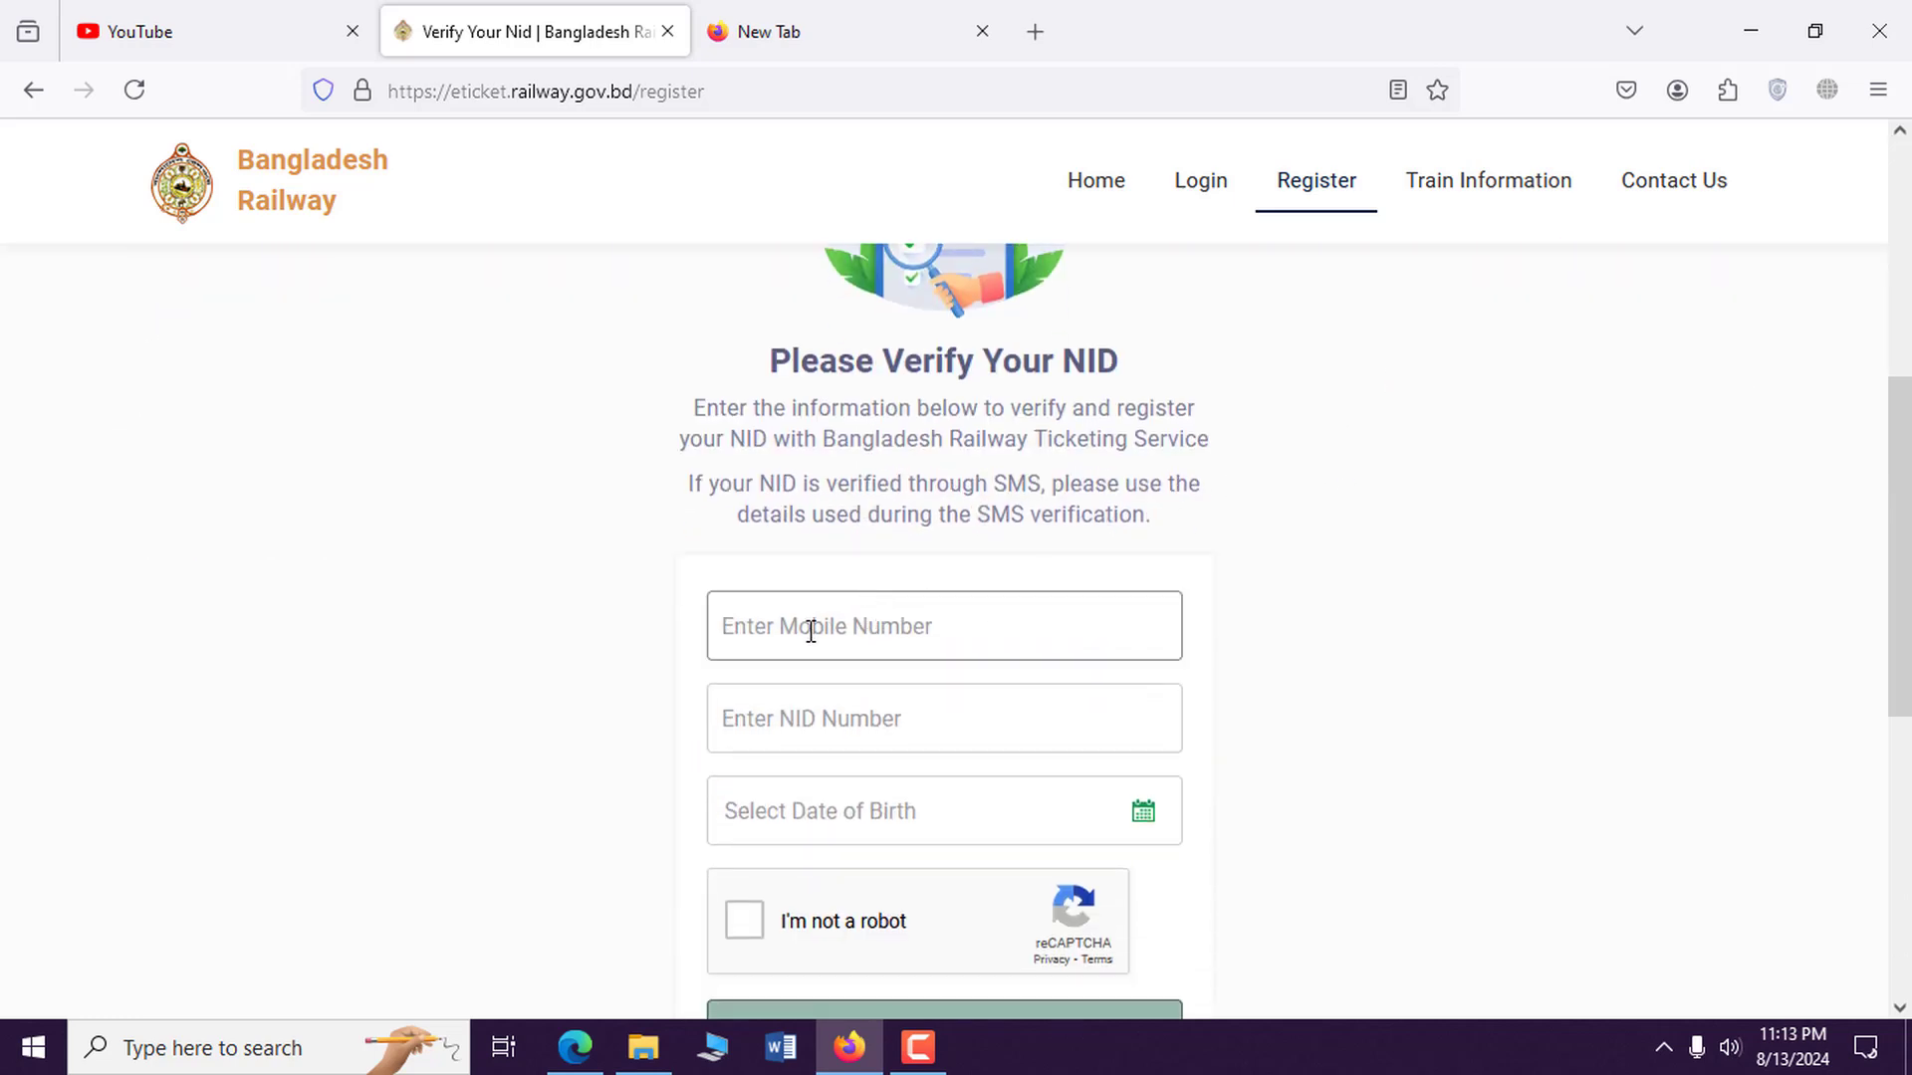
text(78)
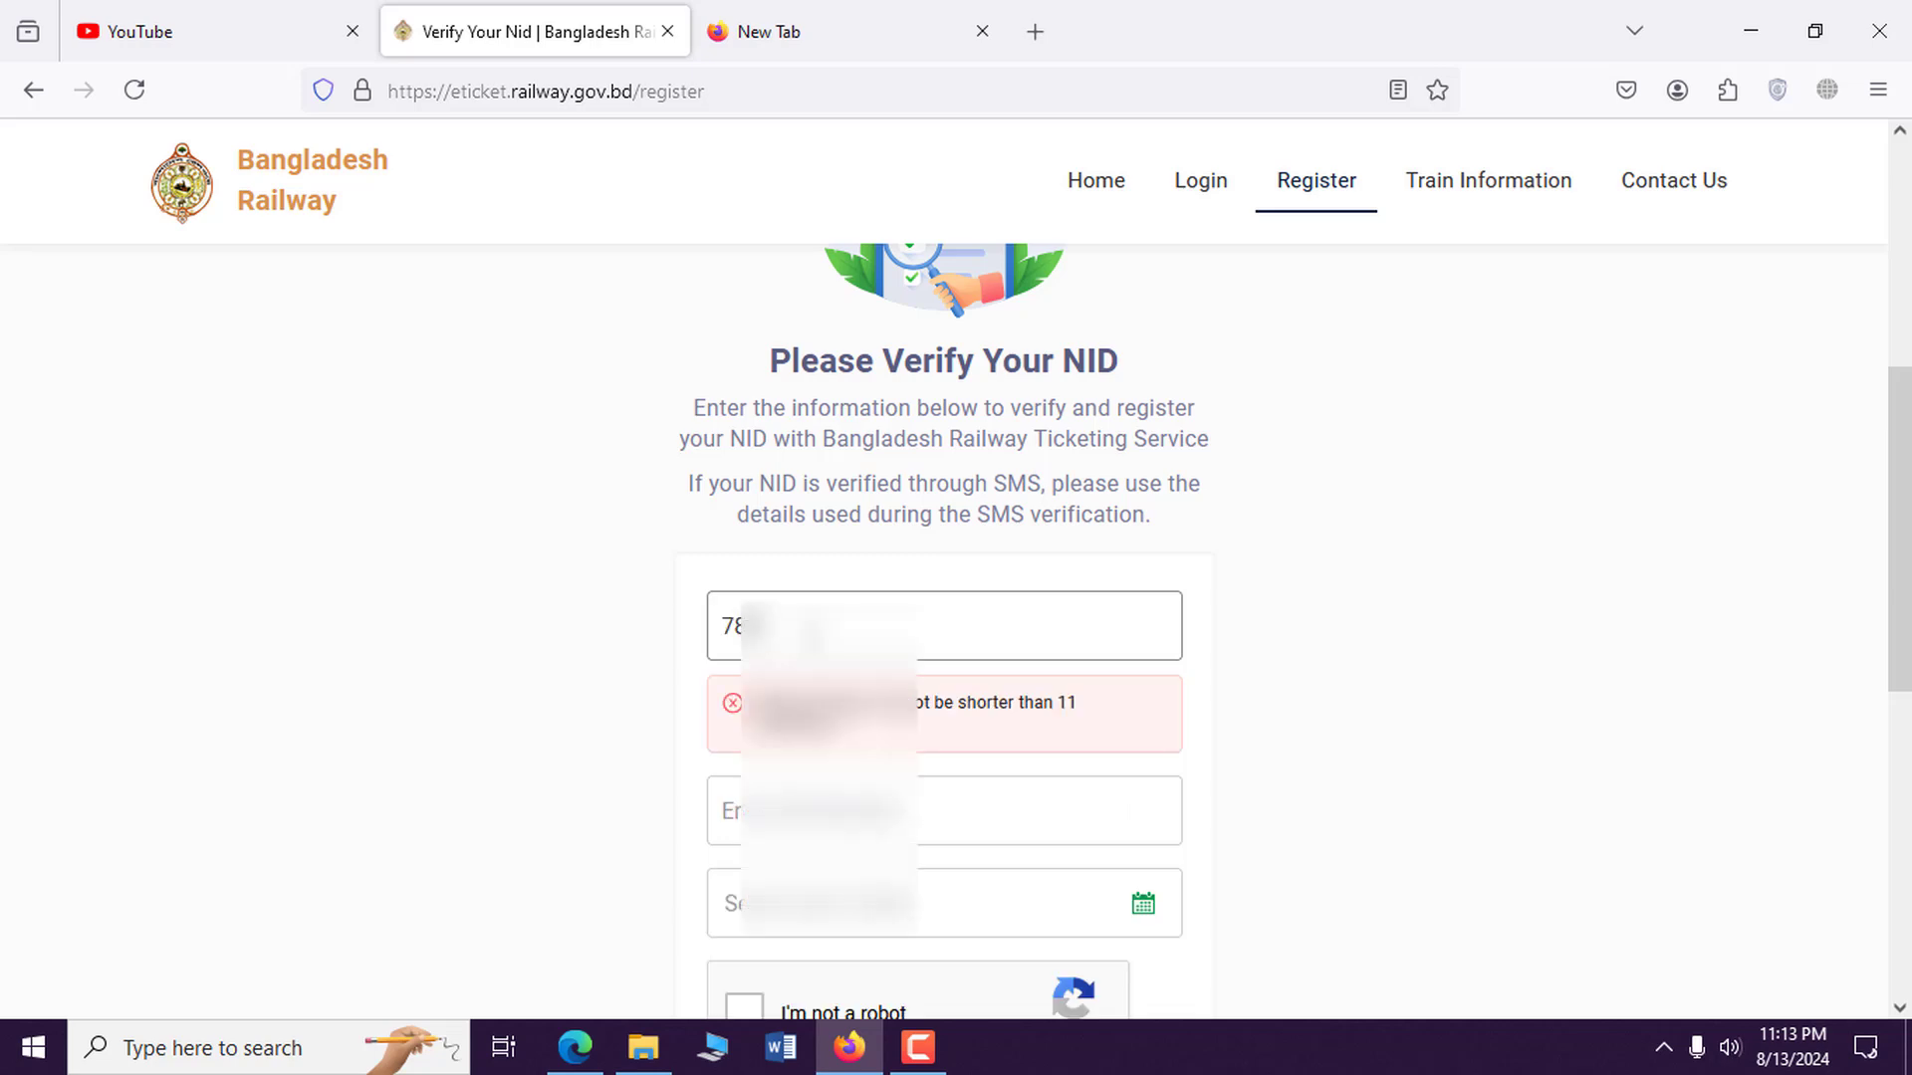
text(171)
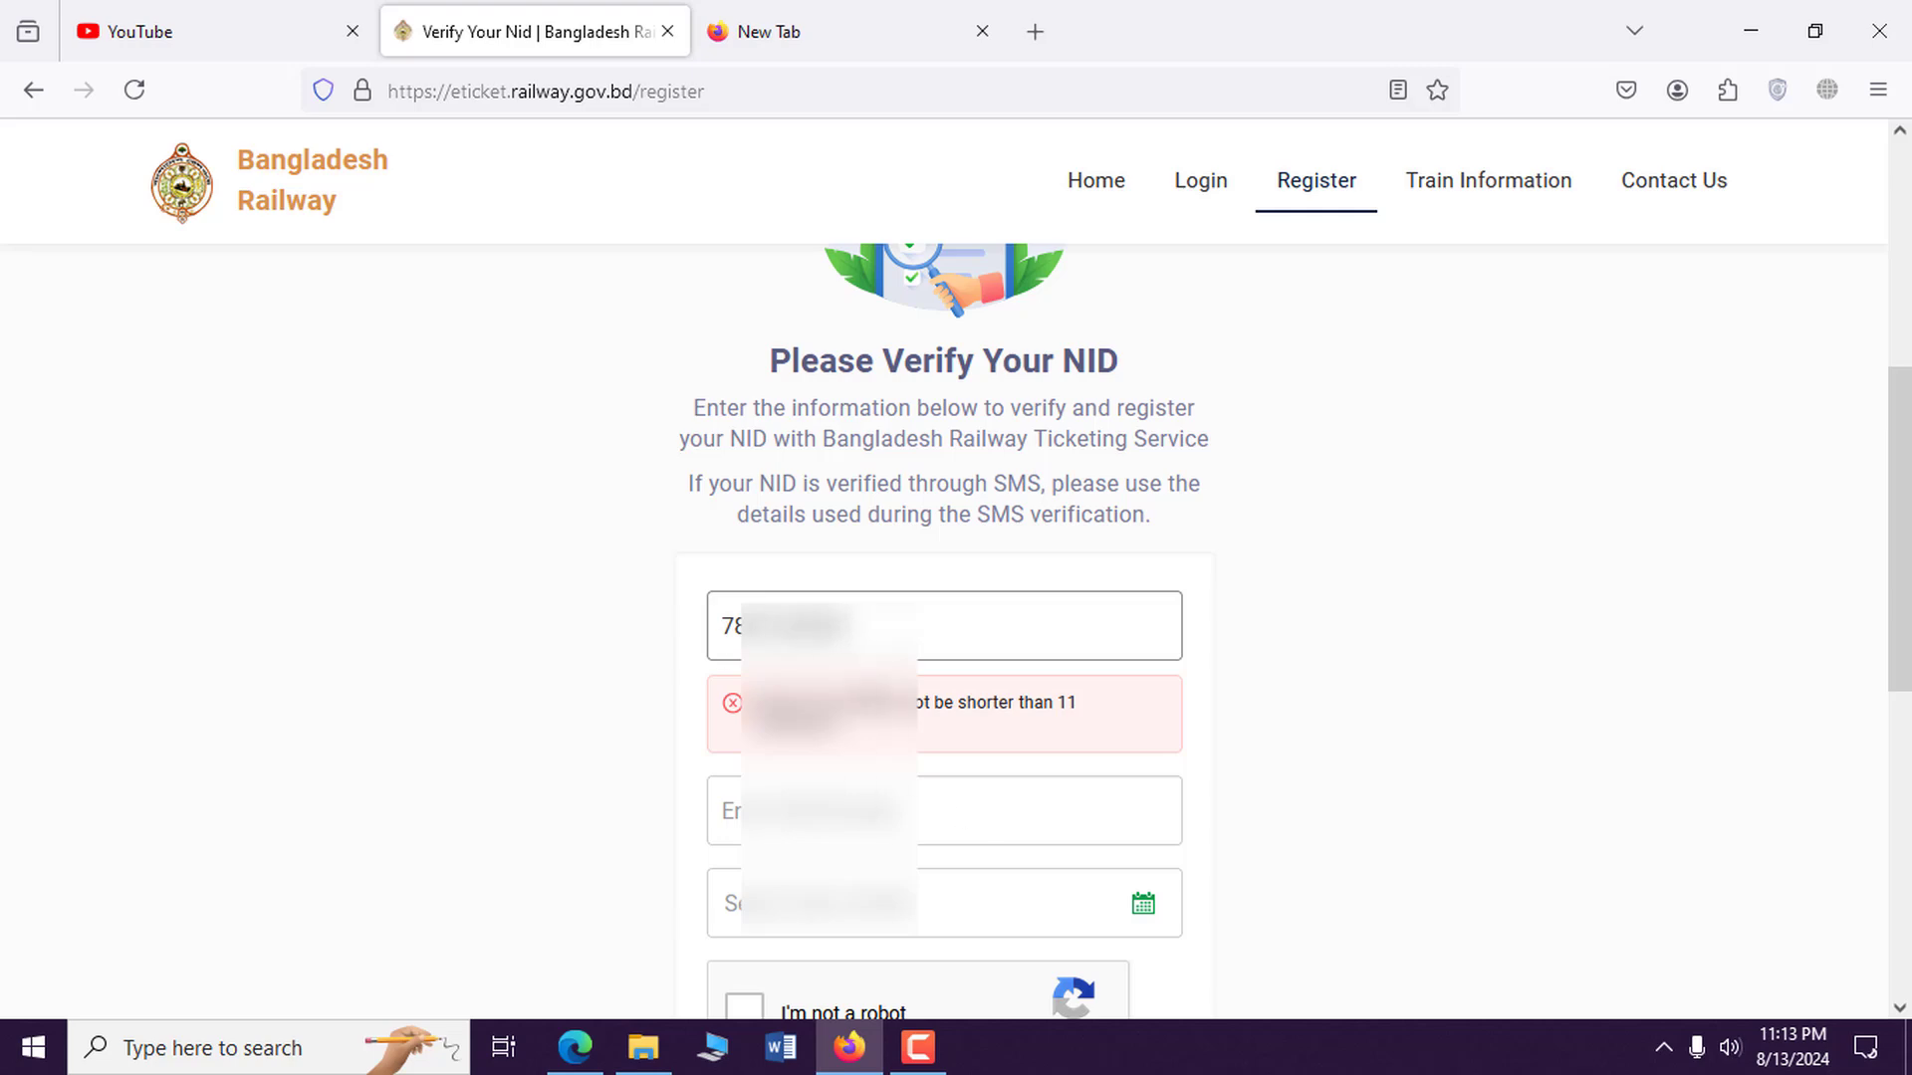
key(ctrl+a)
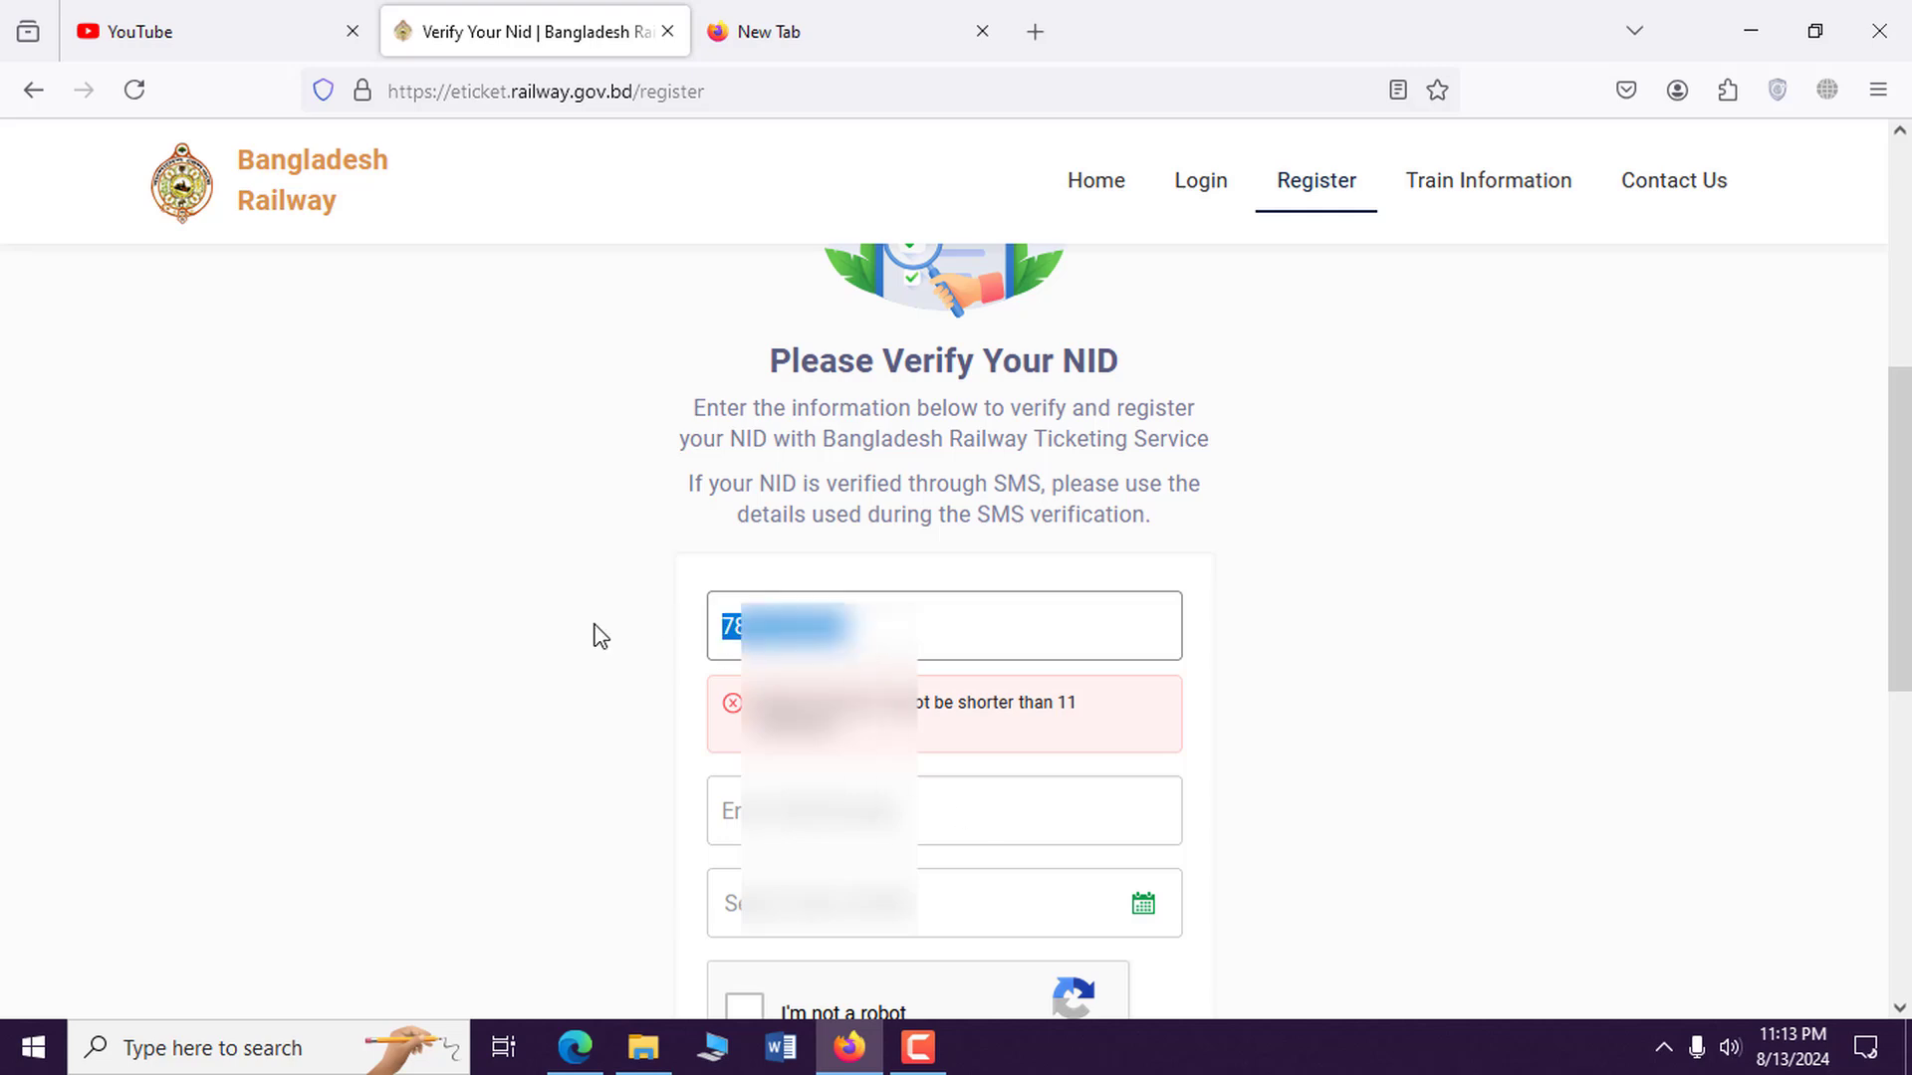
key(BackSpace)
key(Tab)
key(ctrl+v)
key(shift+Tab)
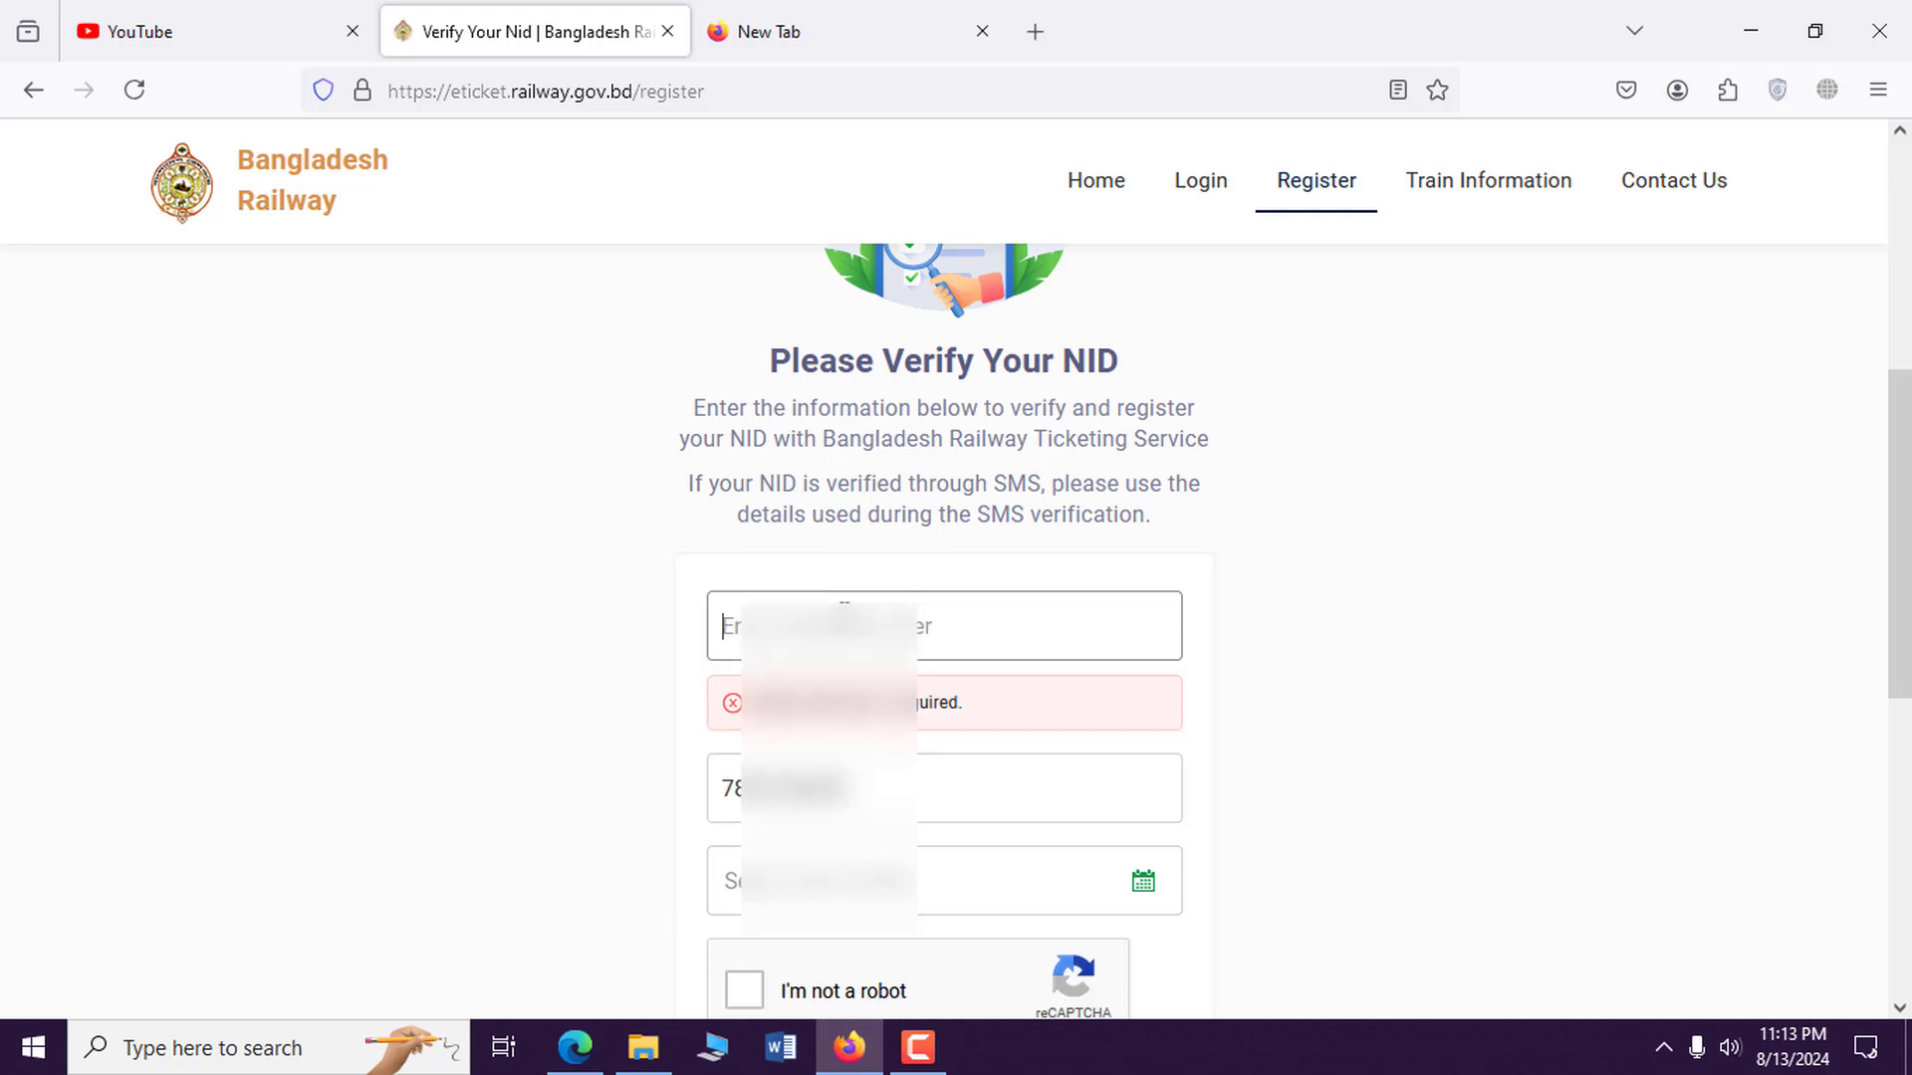
text(01)
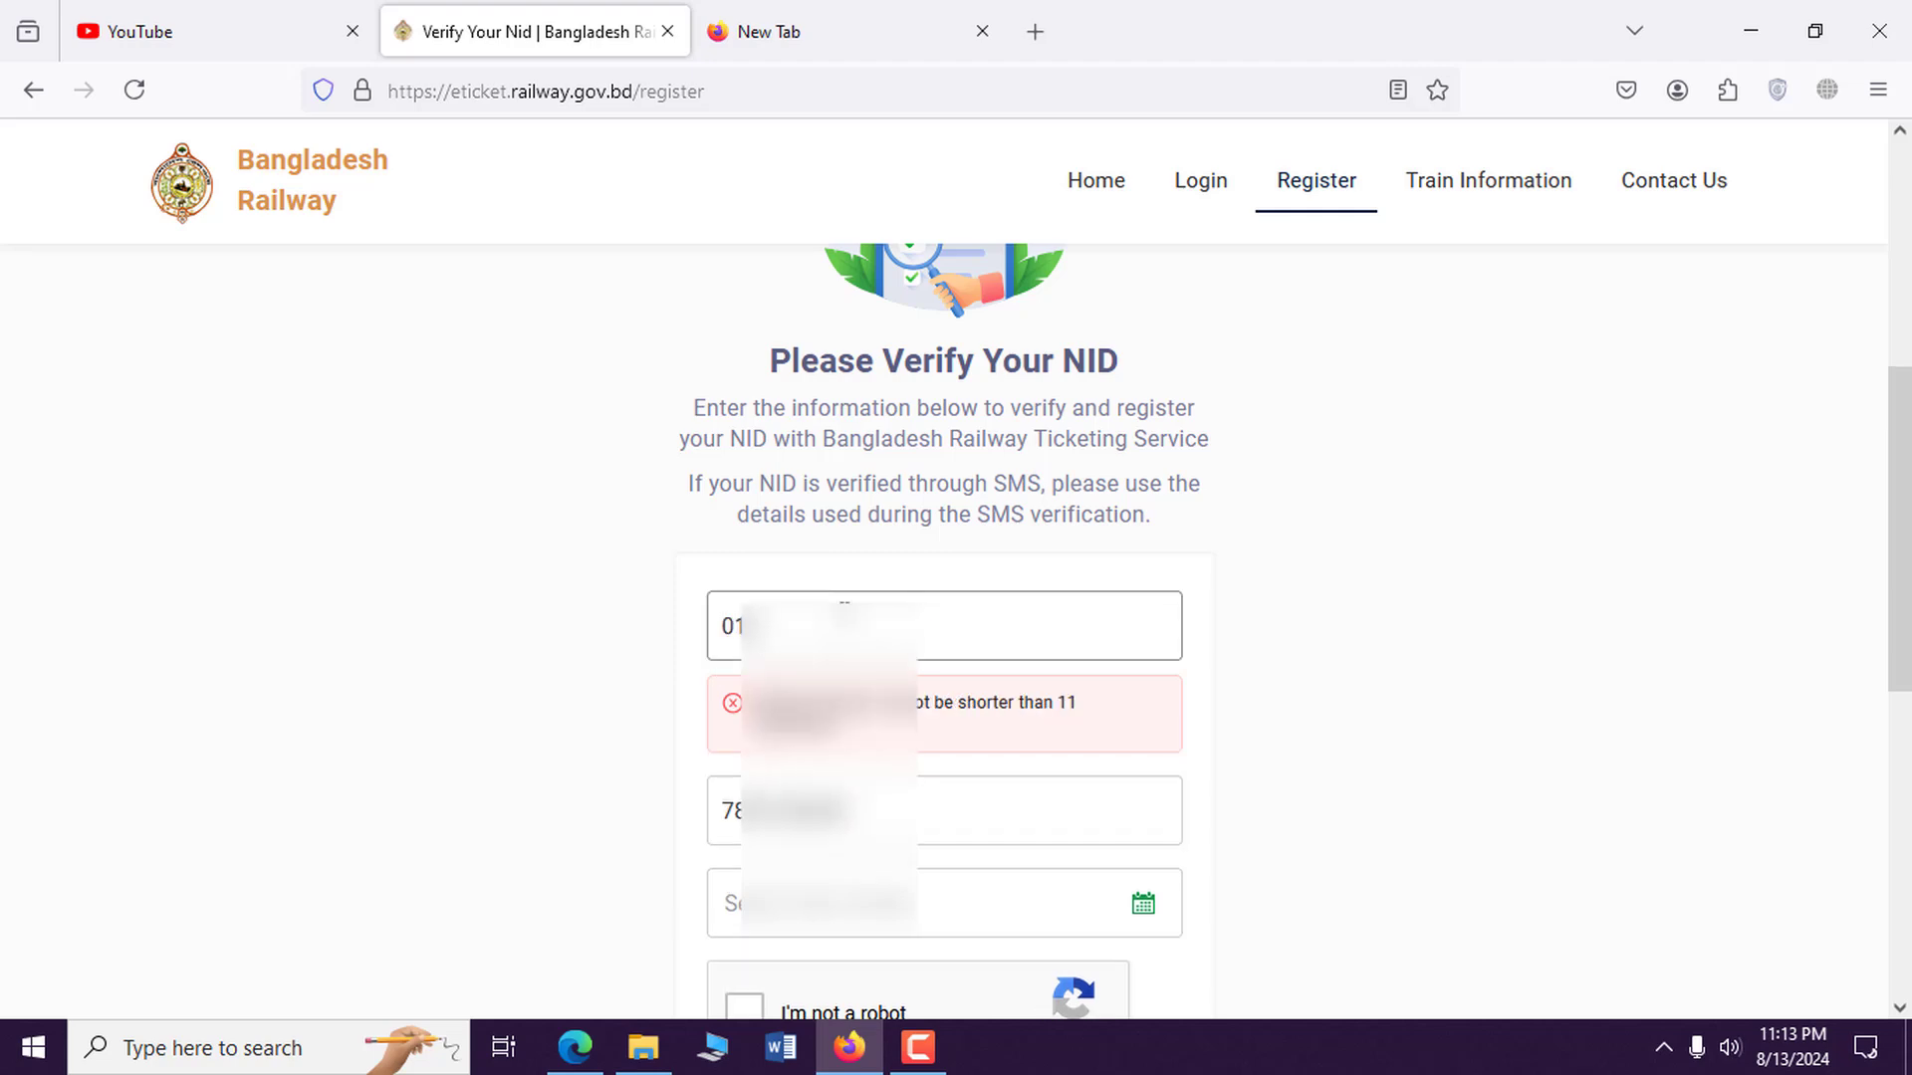
text(712)
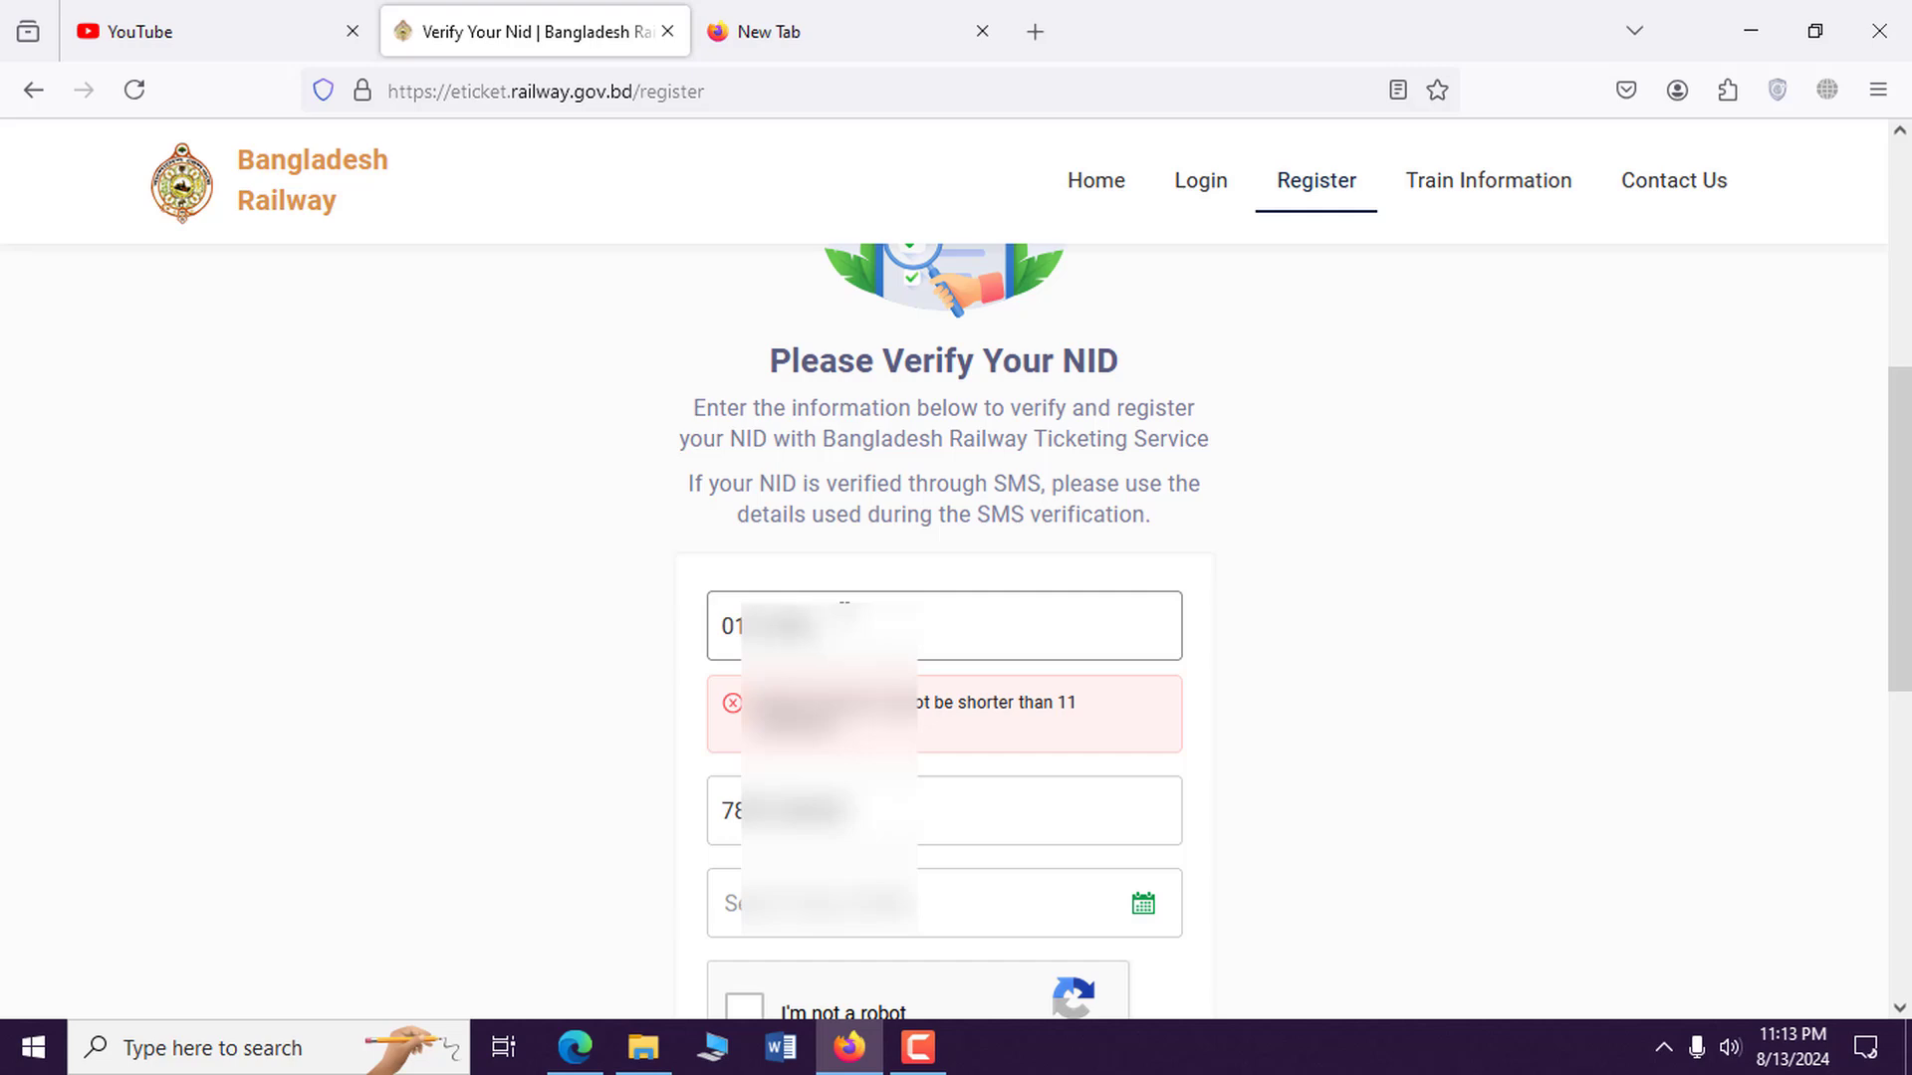
text(8)
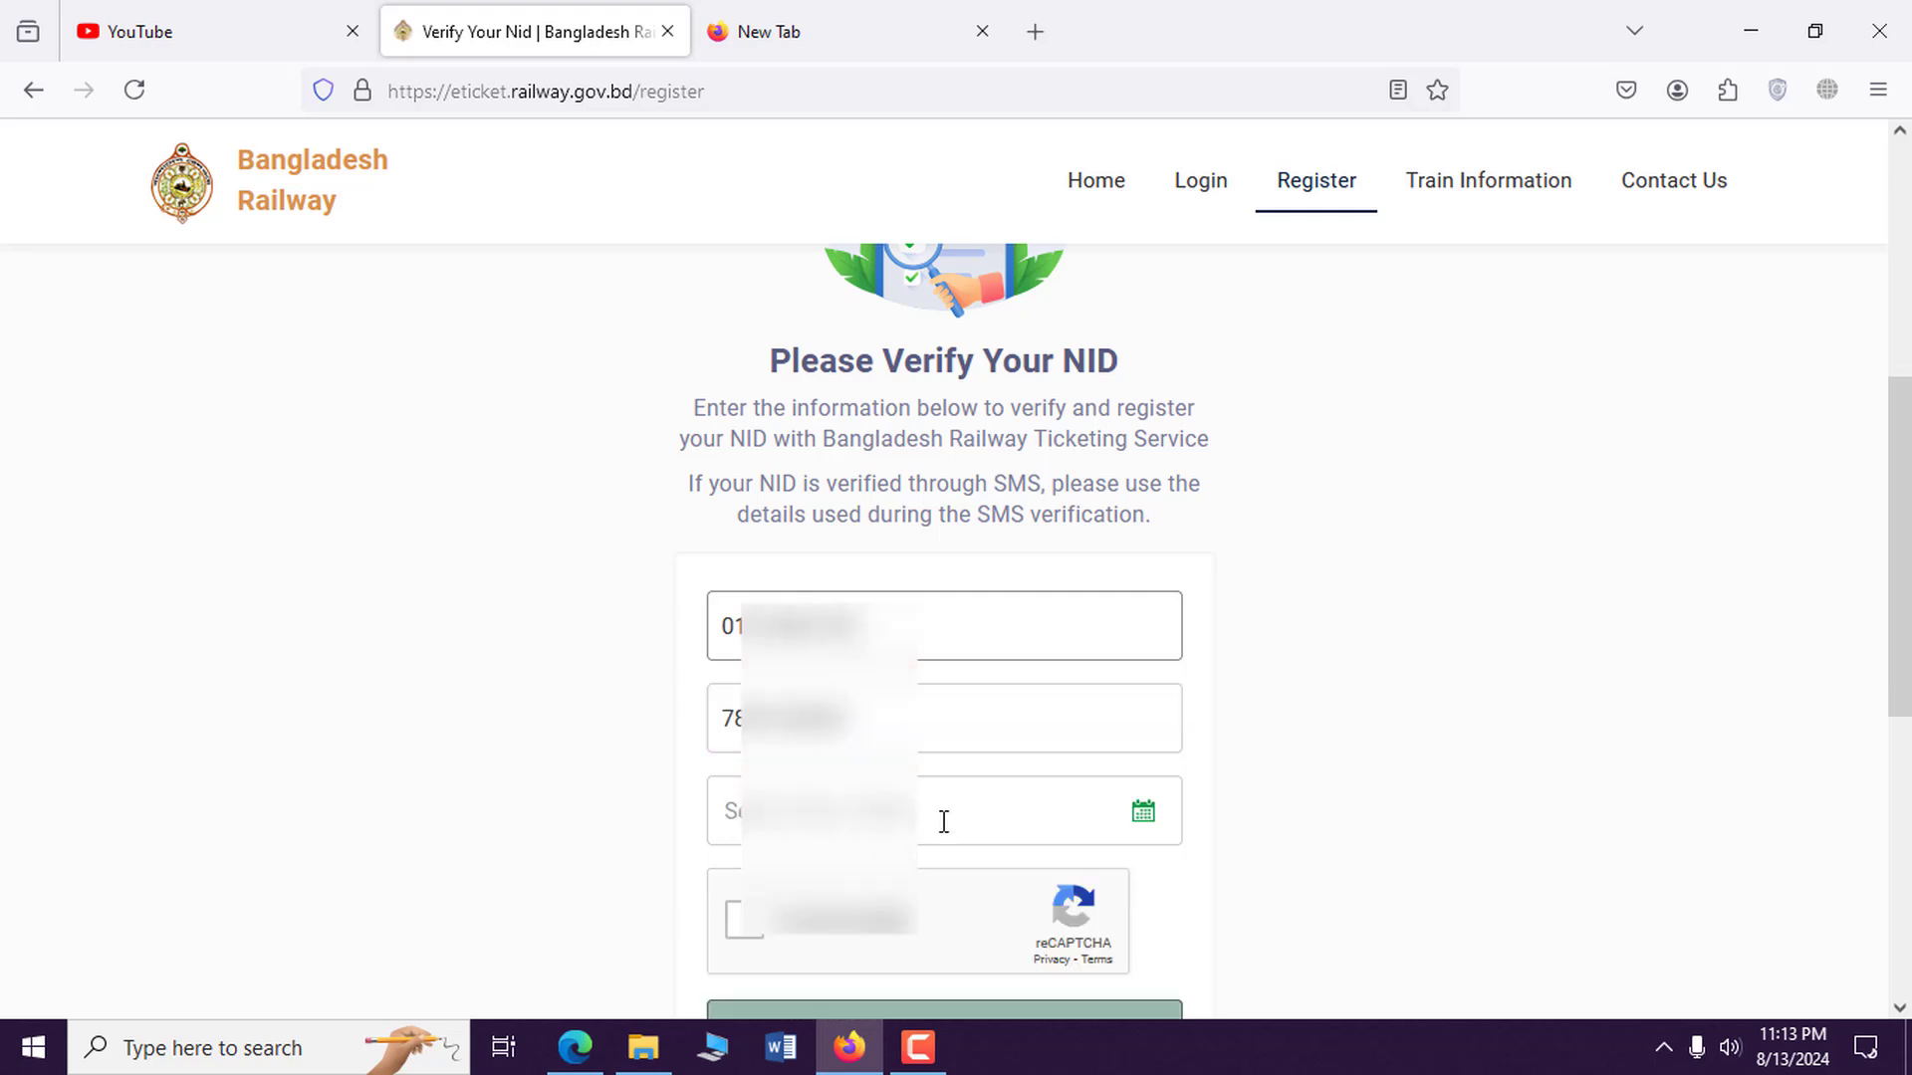
Choose the birth year and day in the Date of Birth calendar.
click(944, 822)
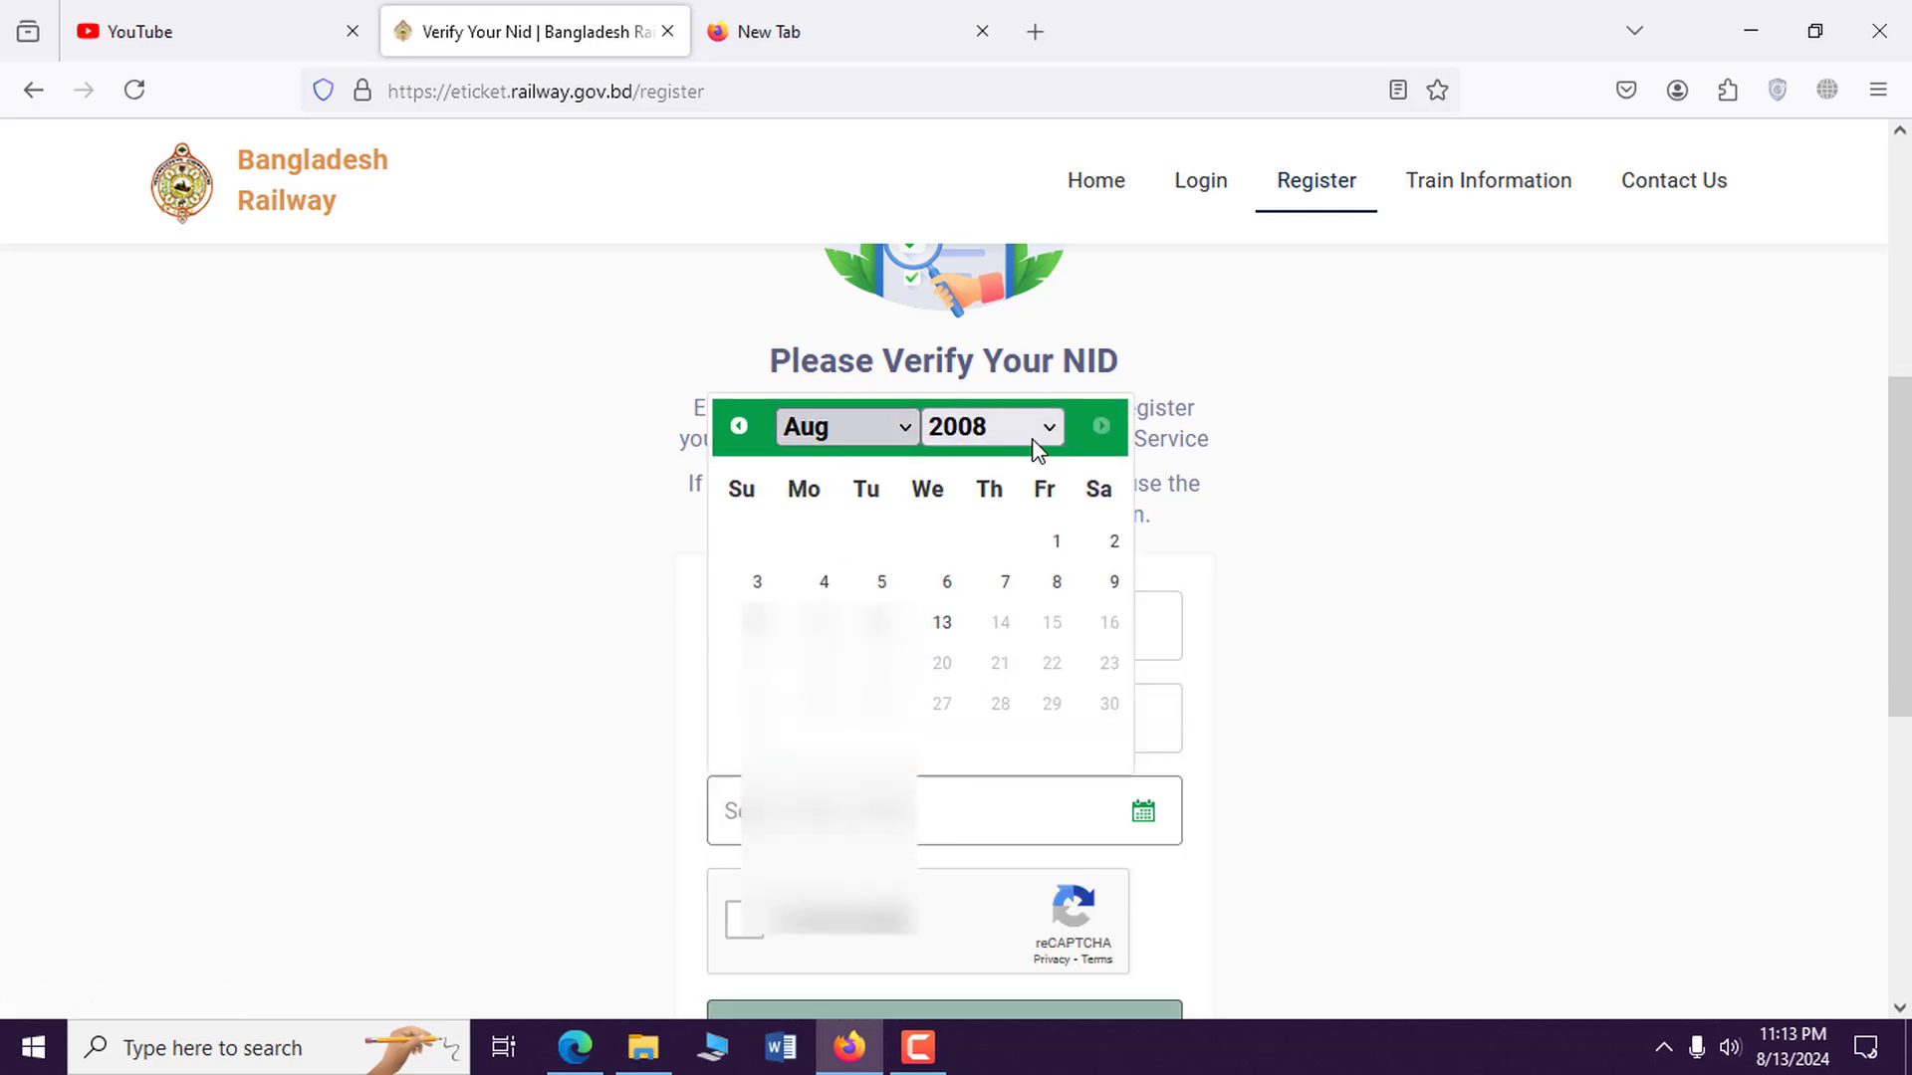
click(1032, 438)
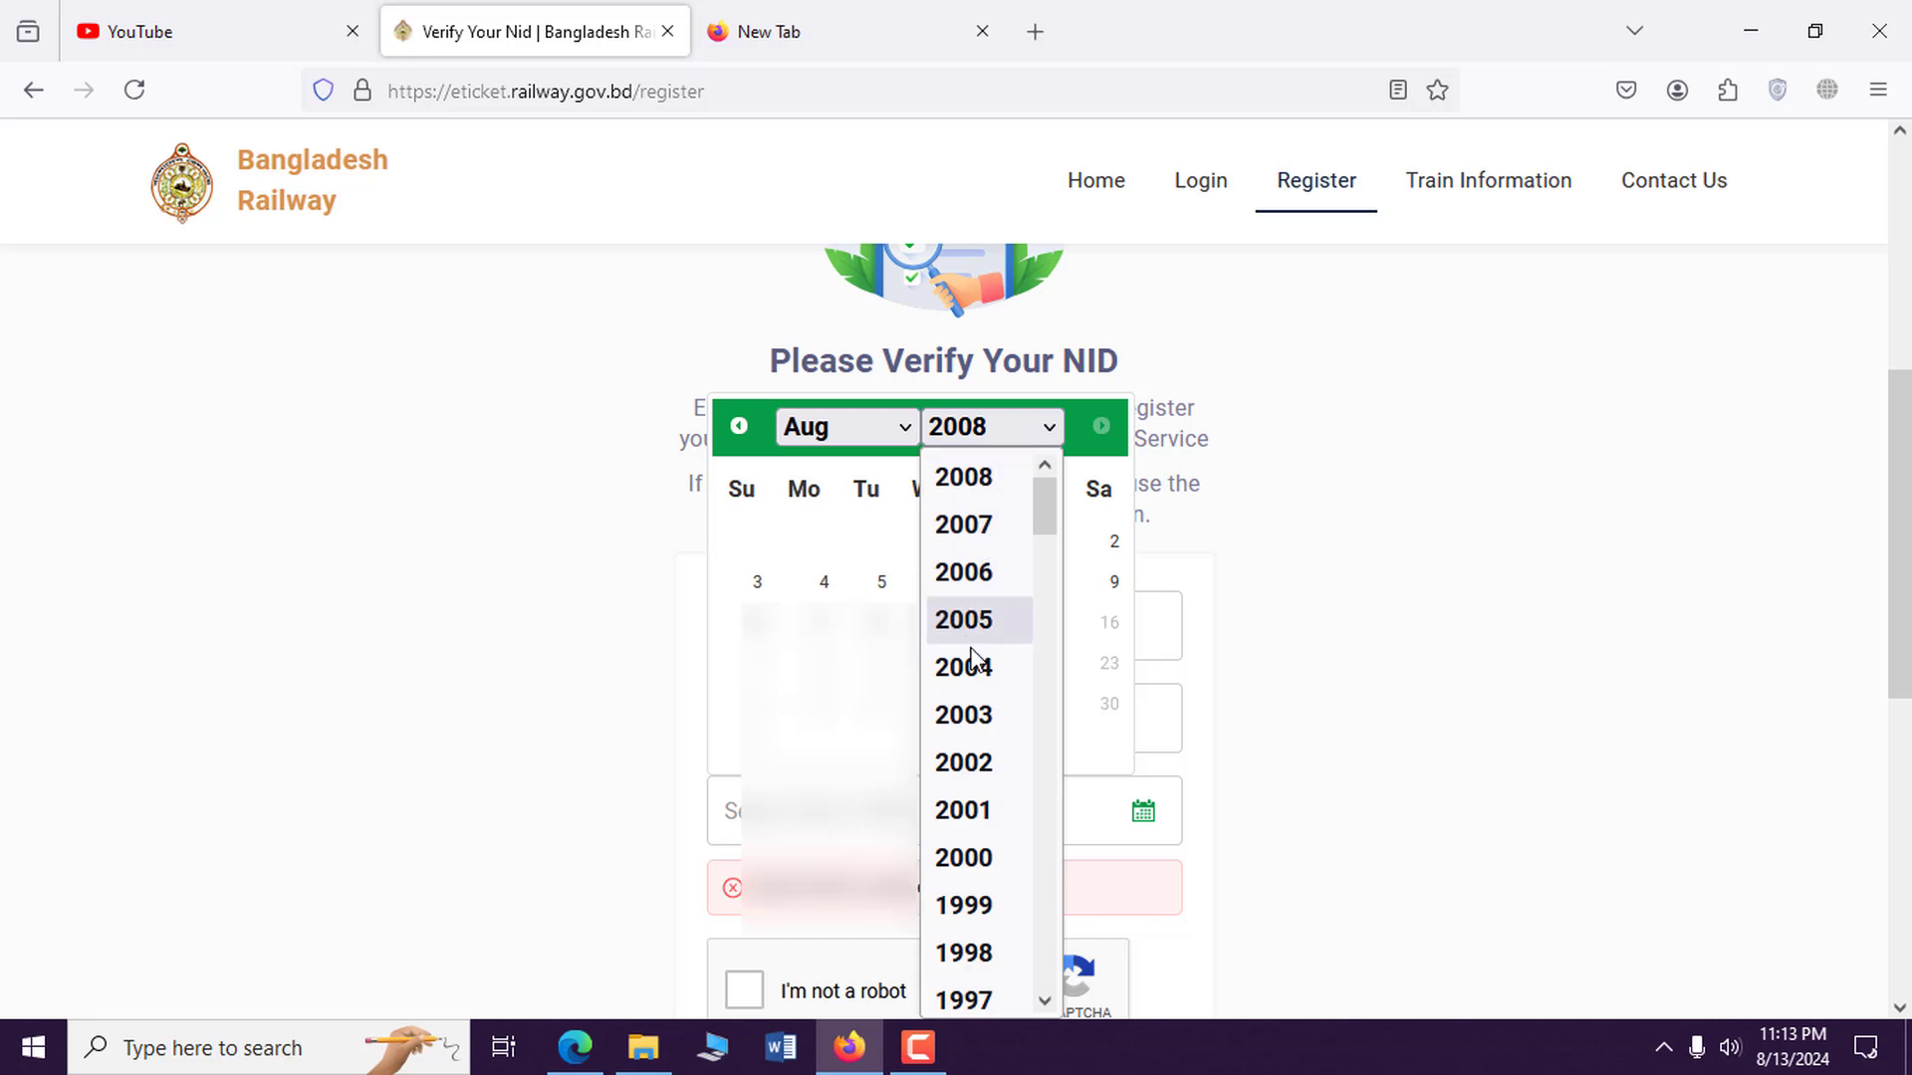
scroll(972, 648, down, 3)
click(971, 717)
click(942, 622)
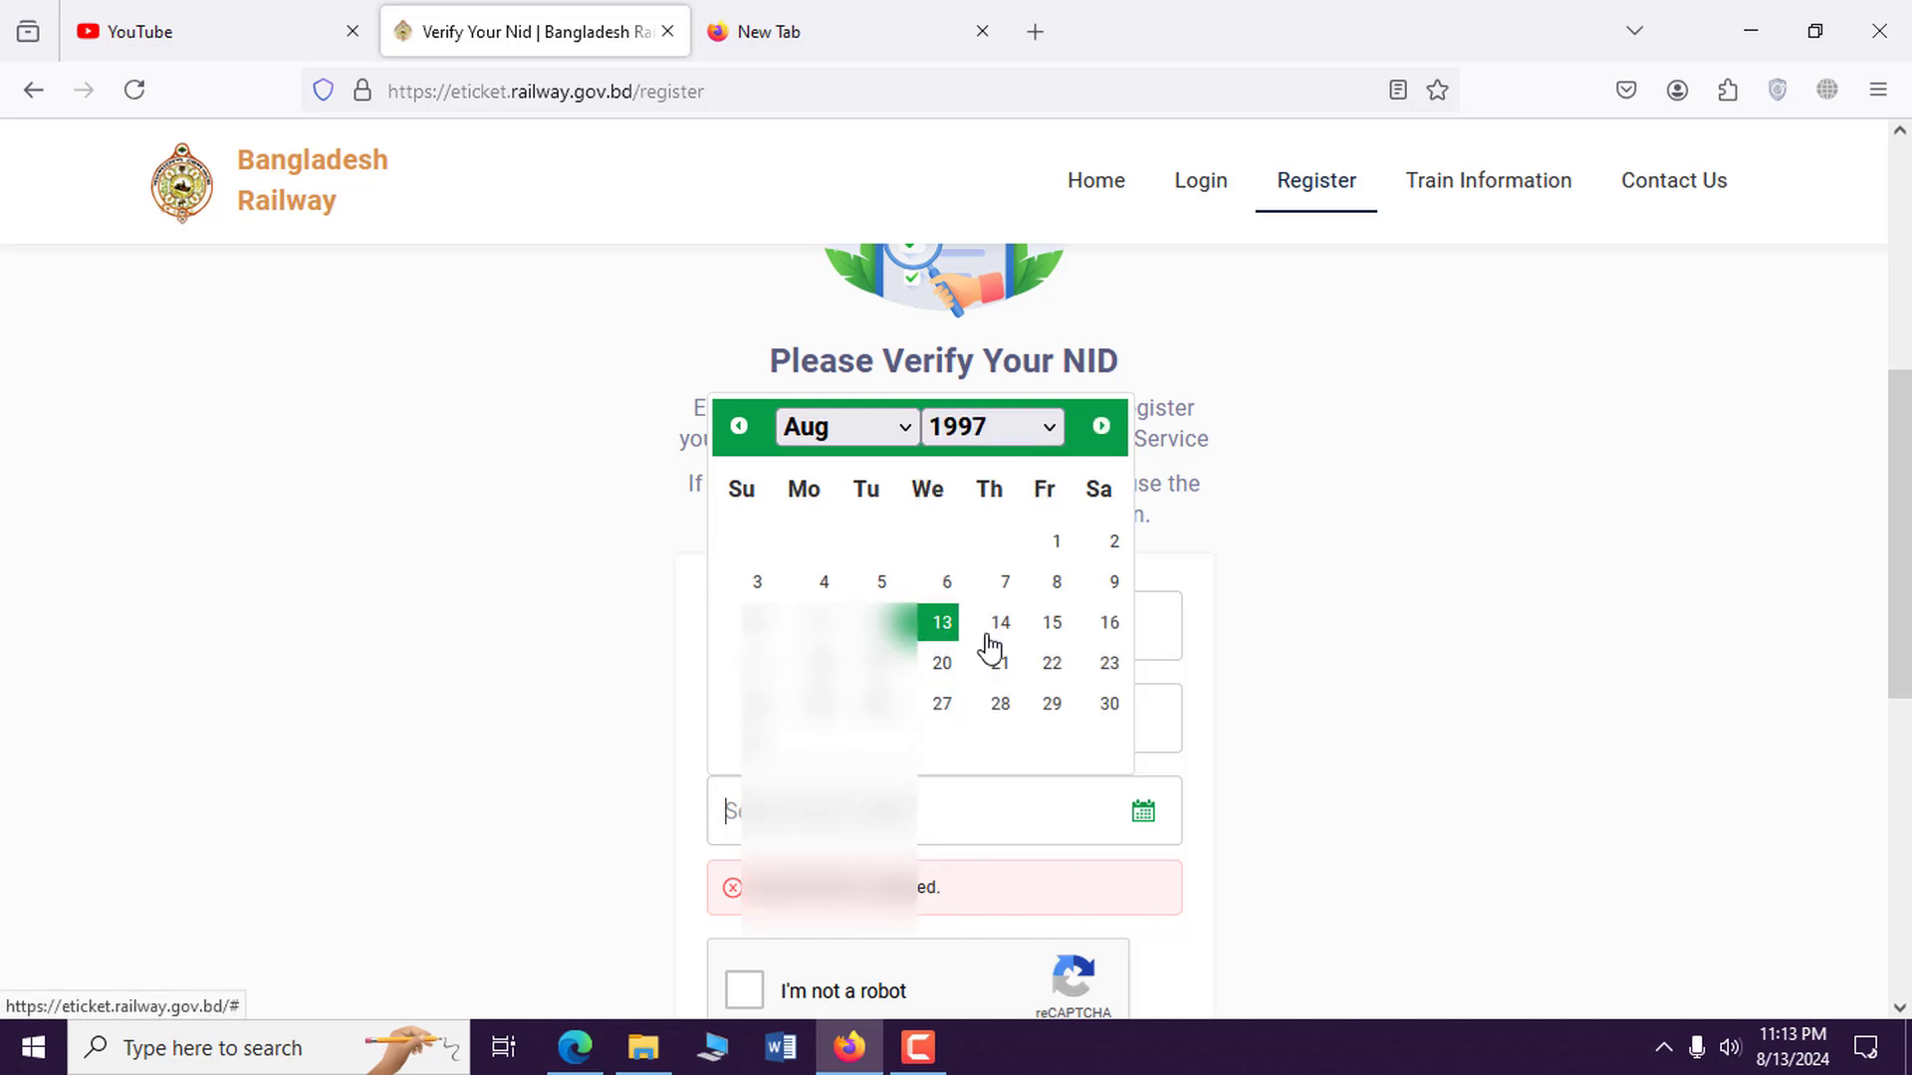
Complete the reCAPTCHA robot check by selecting the matching image tiles.
scroll(1178, 683, down, 2)
scroll(944, 637, down, 3)
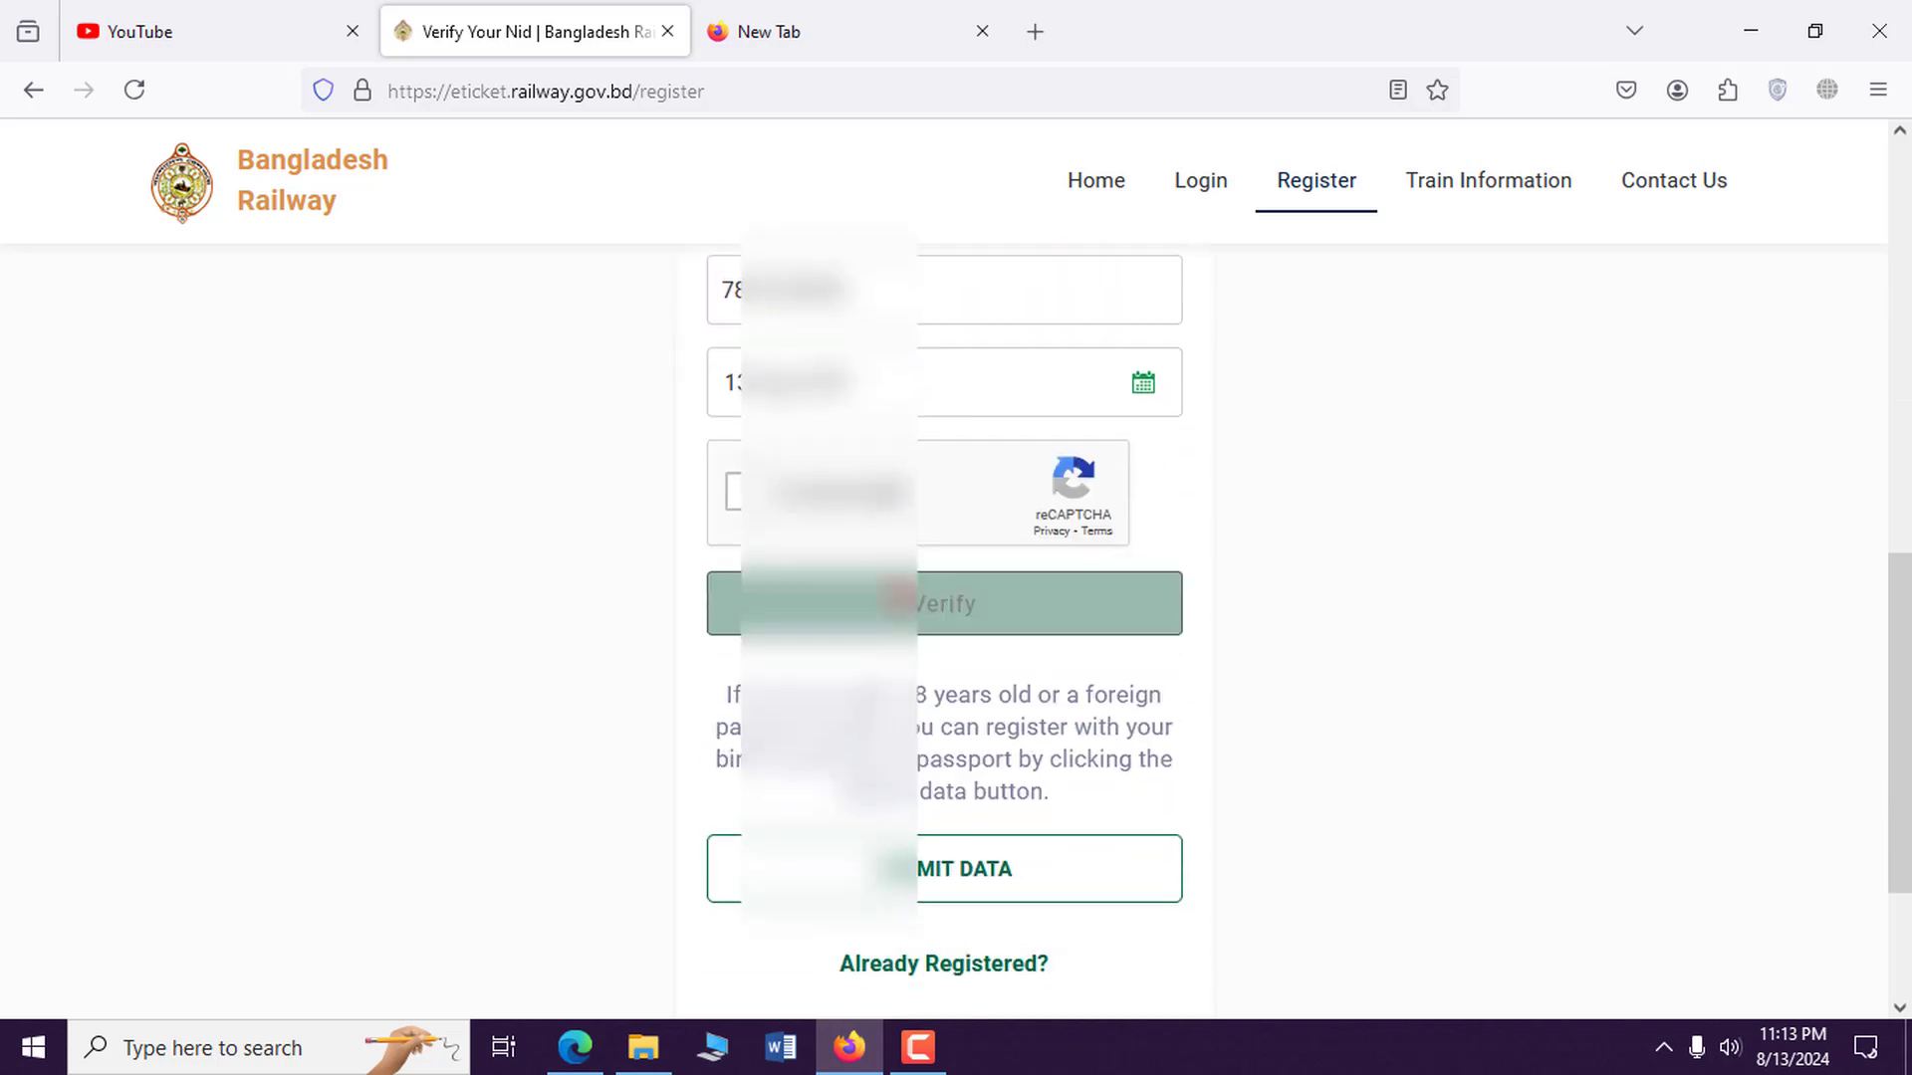
click(734, 490)
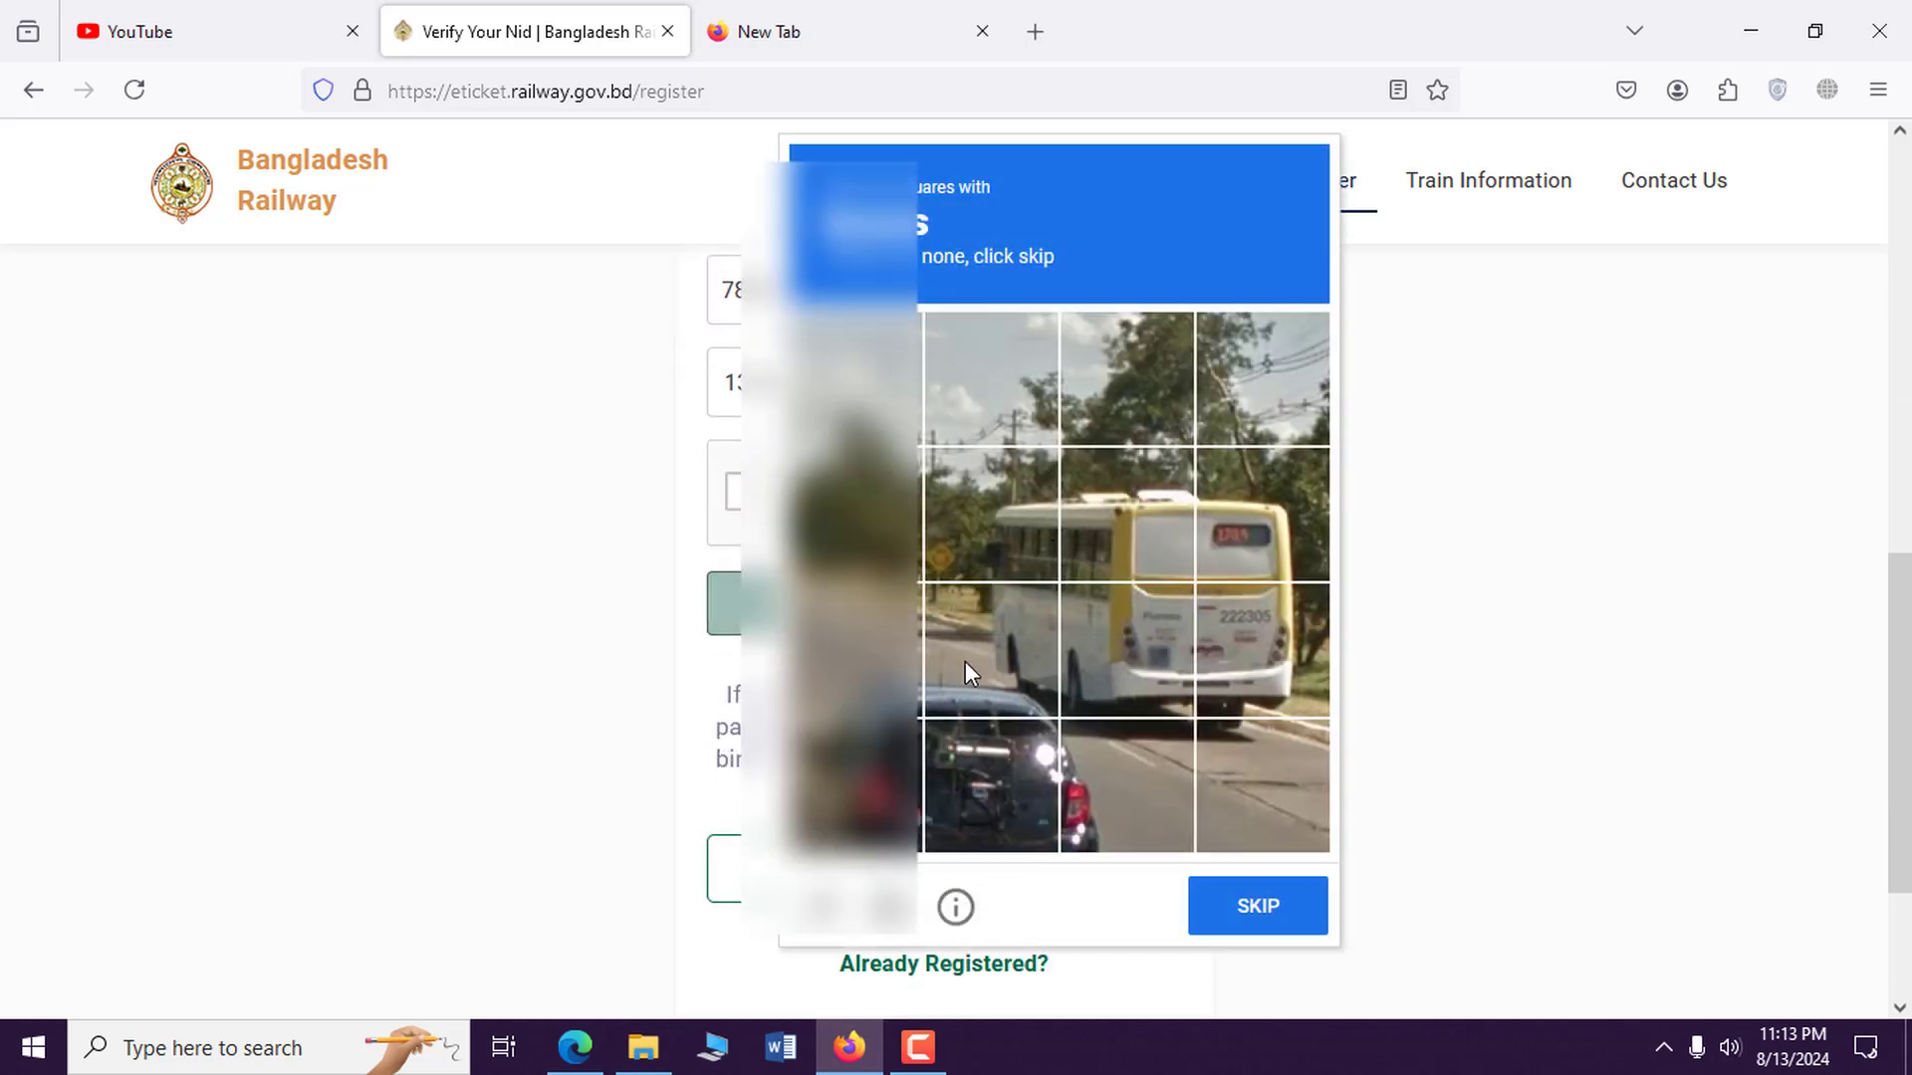
click(995, 761)
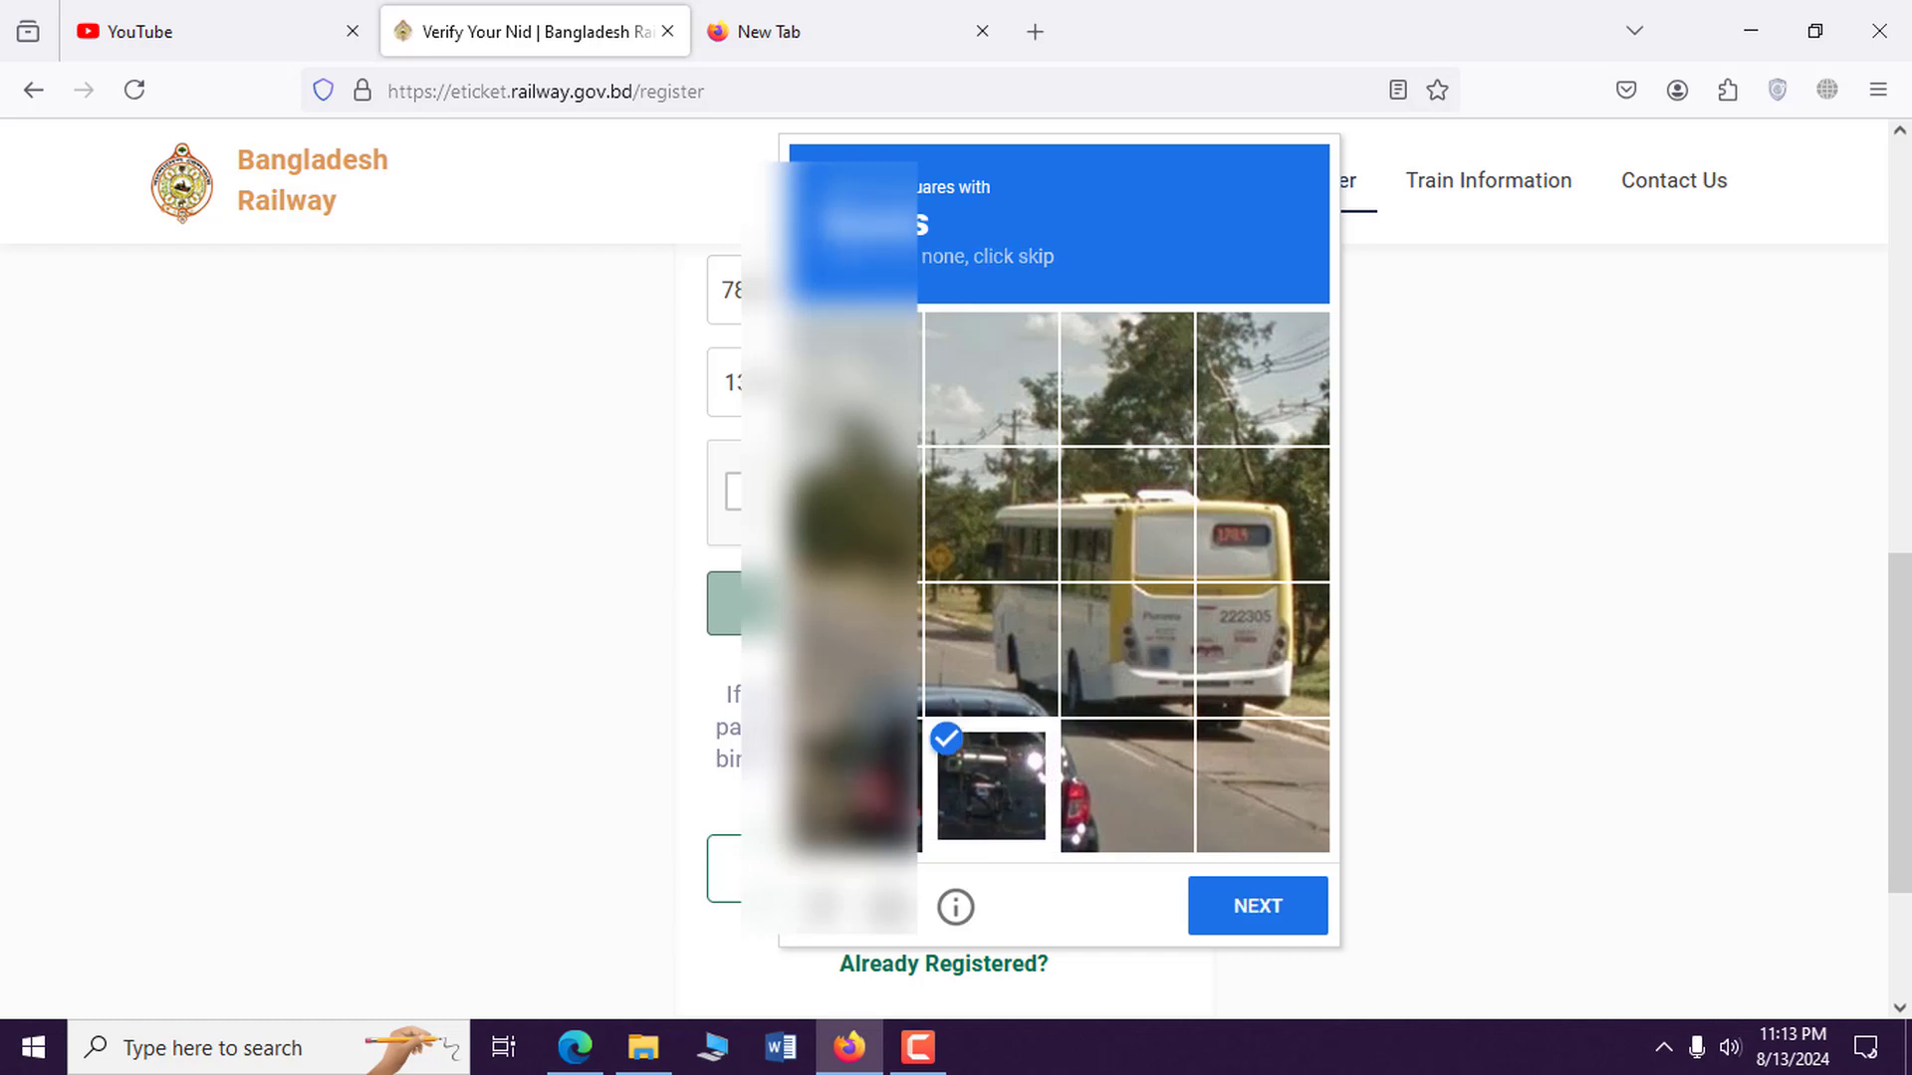
click(1189, 506)
click(1261, 906)
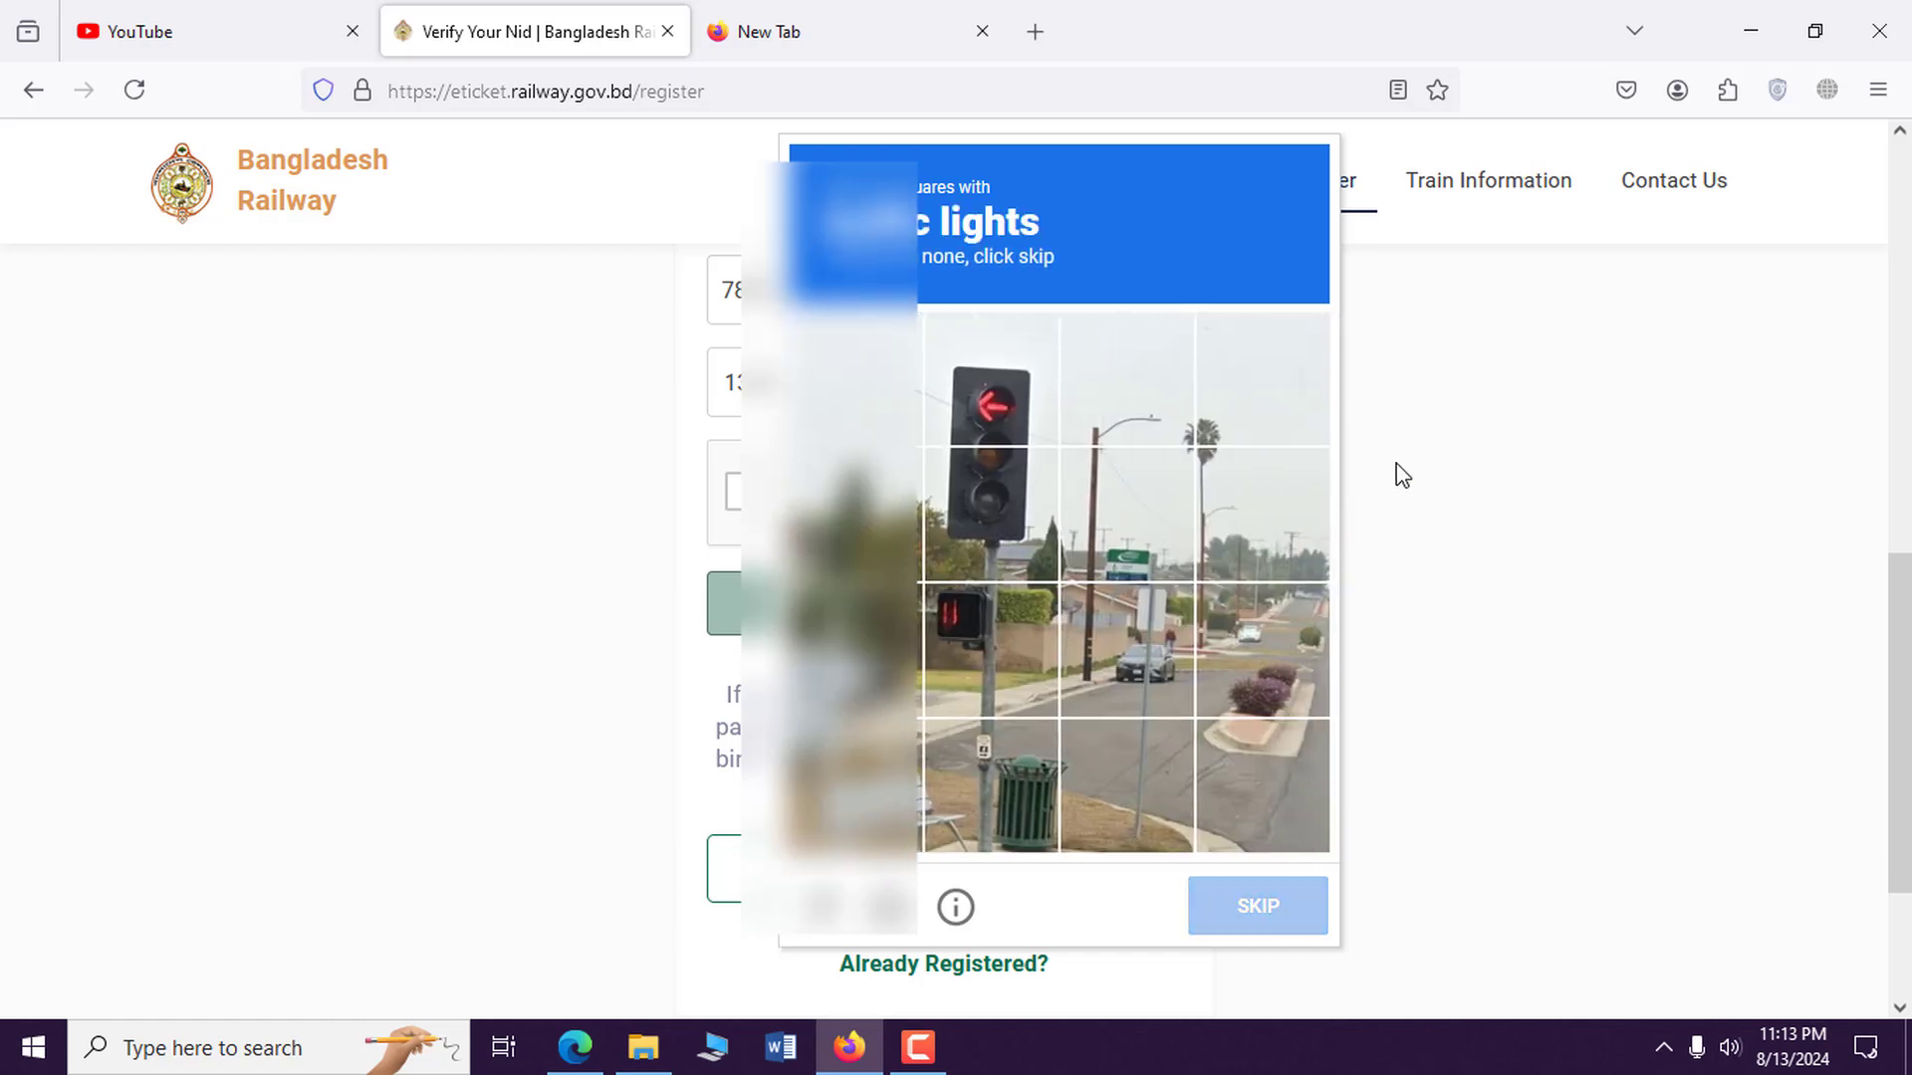
click(1434, 476)
scroll(1099, 742, down, 2)
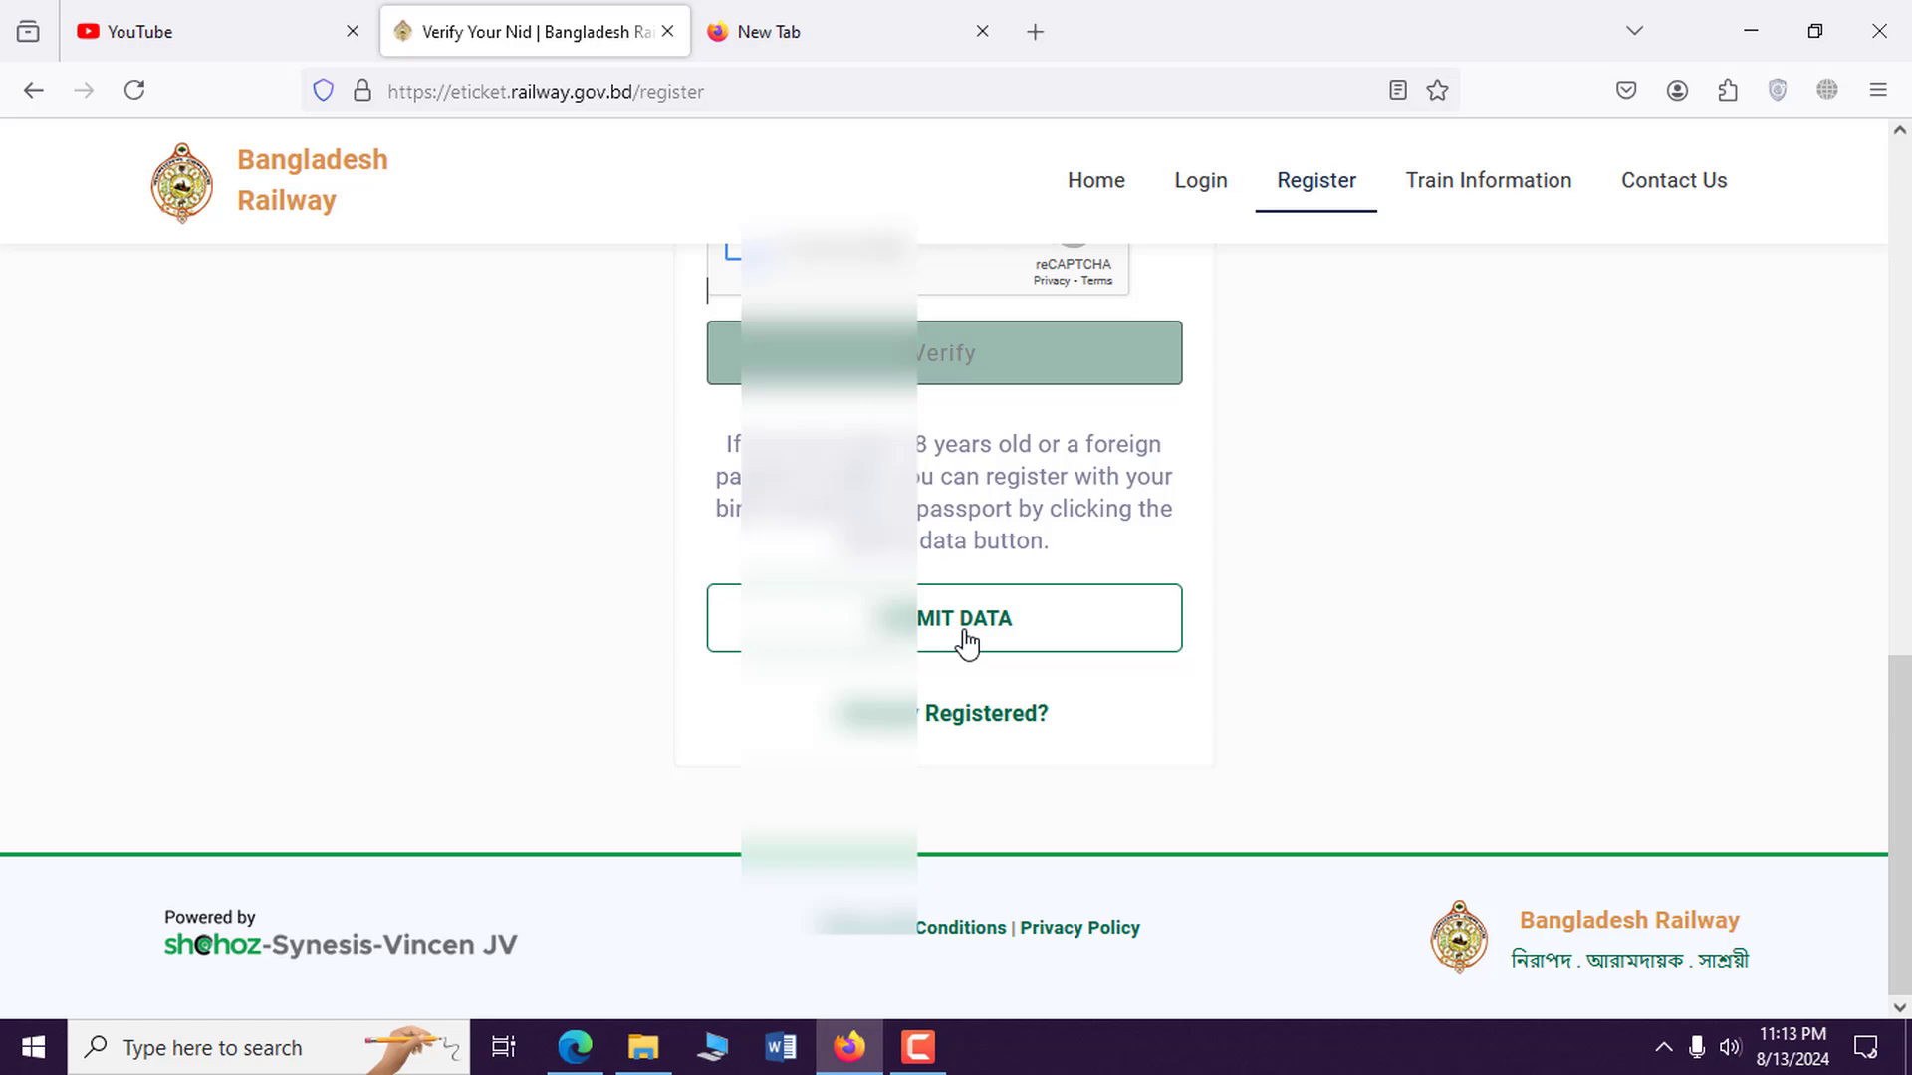
Submit the NID verification data to load the registration details form.
click(1071, 640)
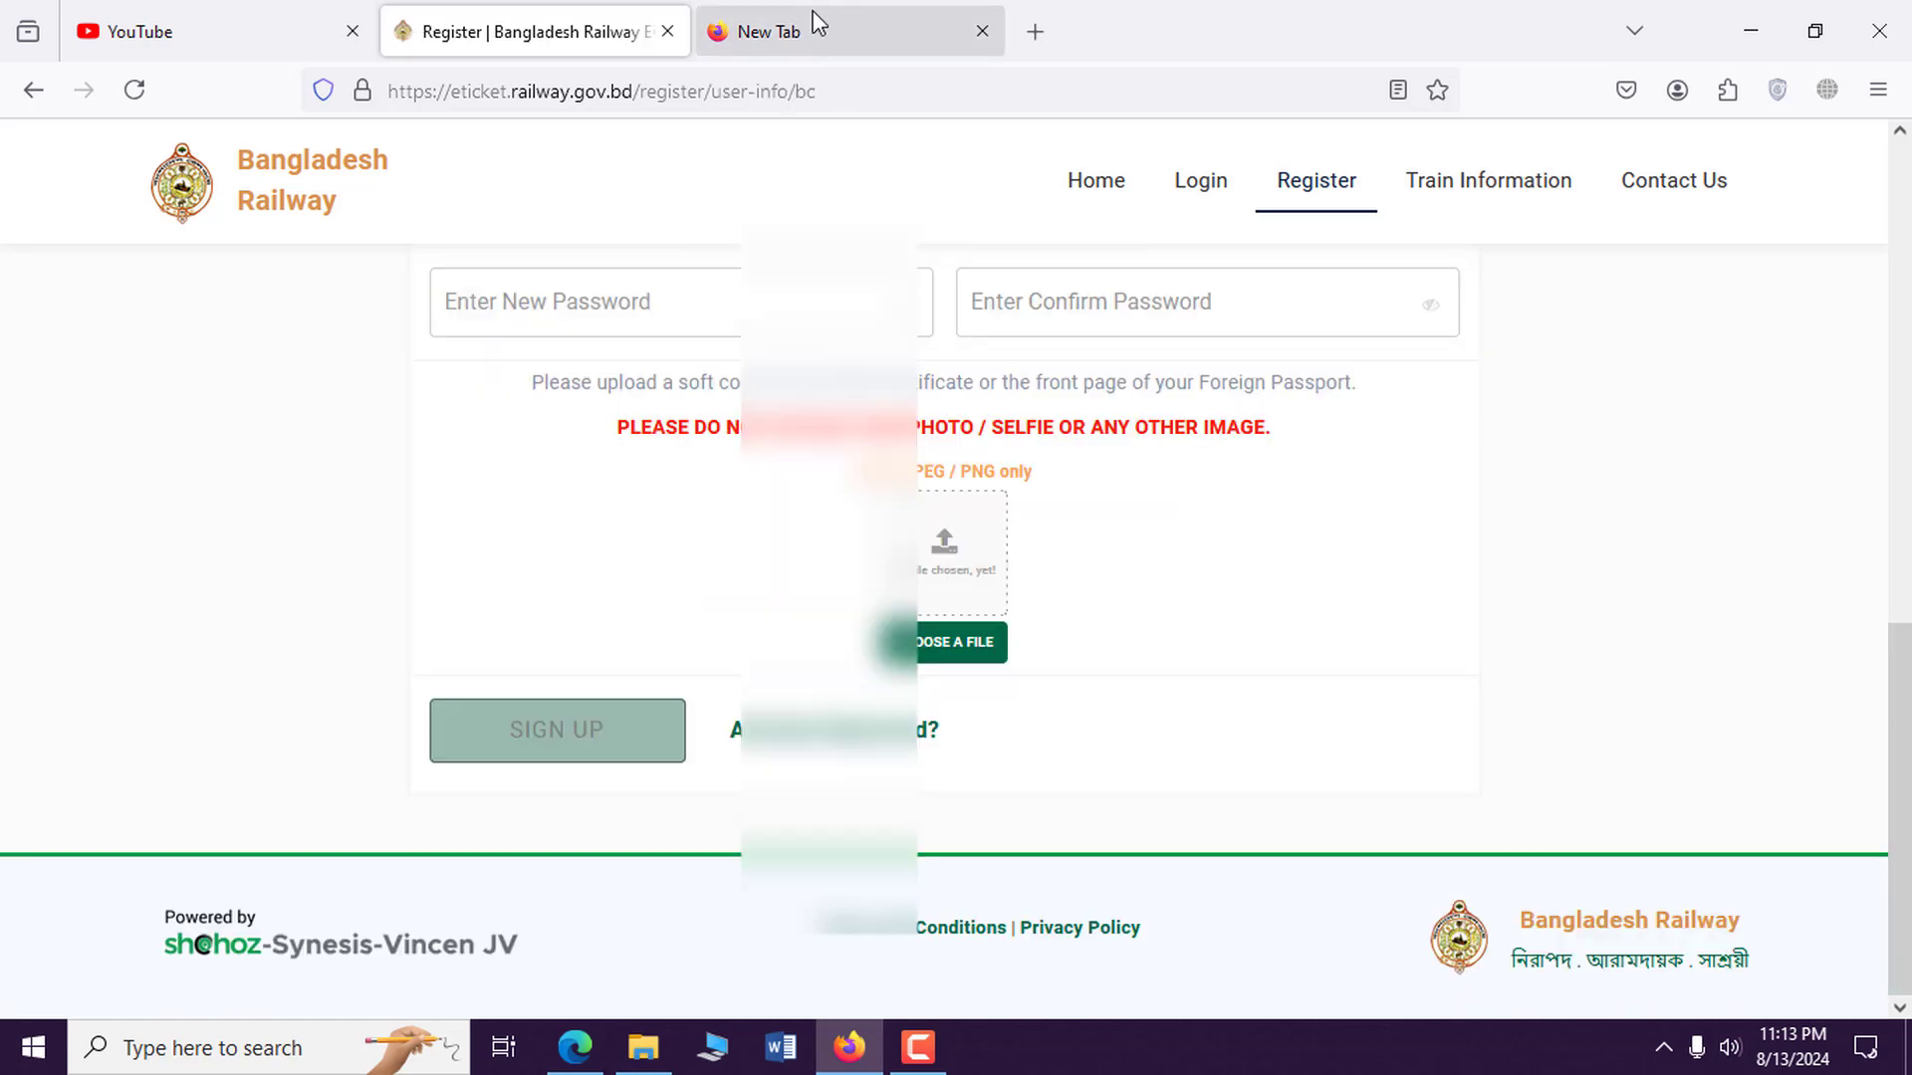
scroll(427, 222, up, 9)
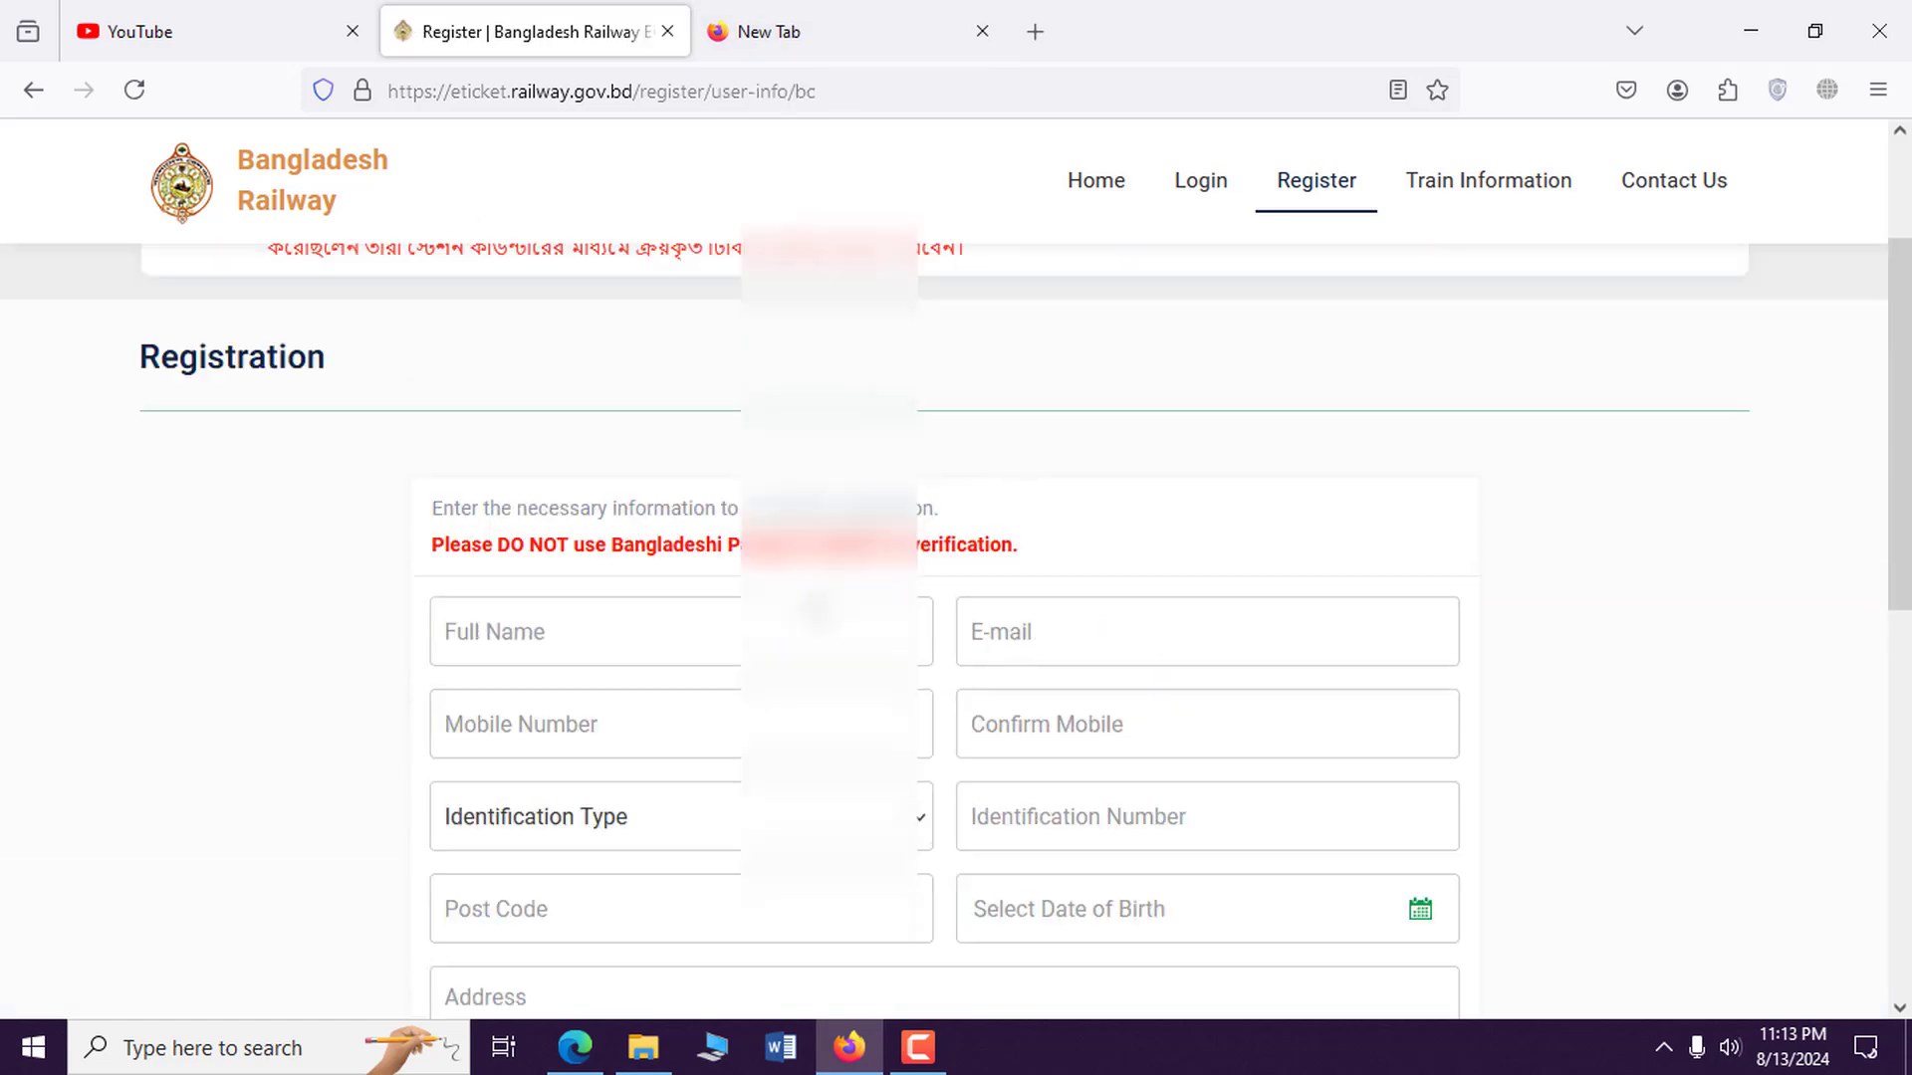
scroll(1168, 551, down, 2)
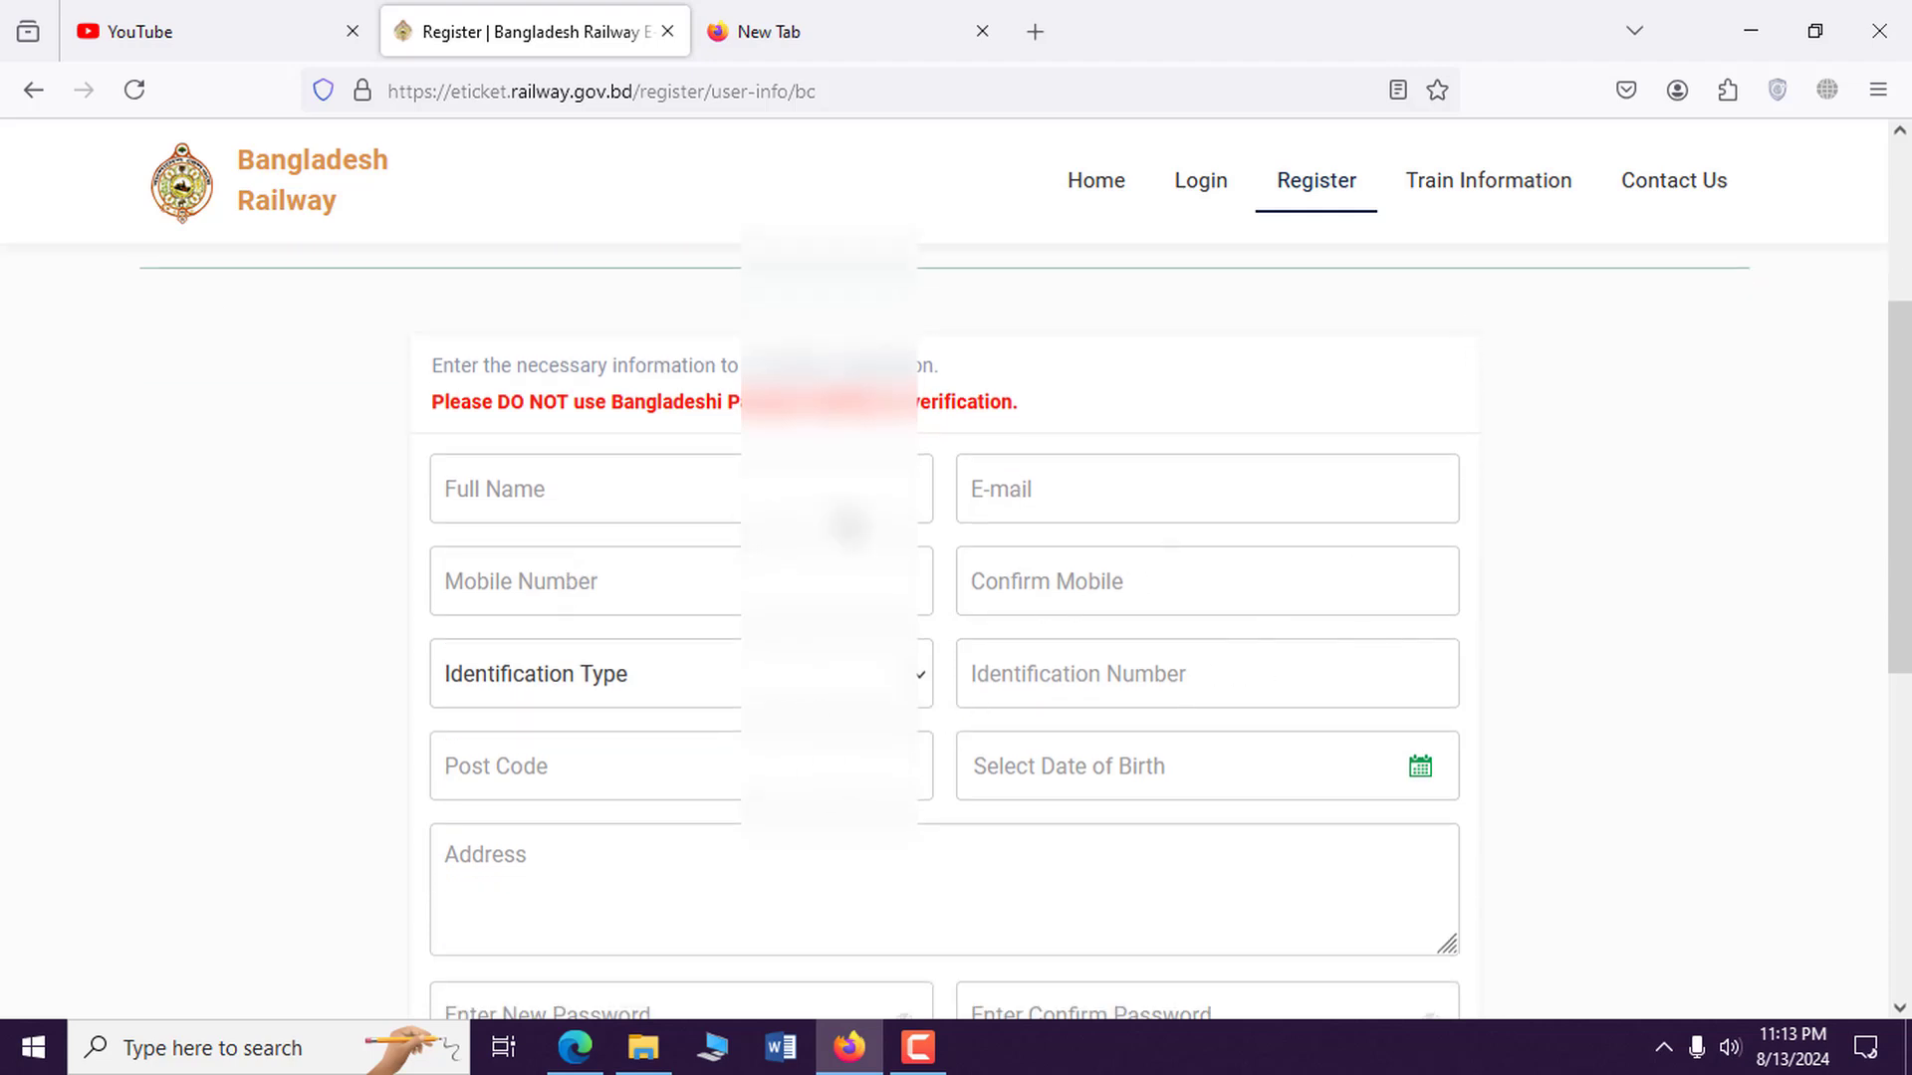
scroll(955, 697, down, 2)
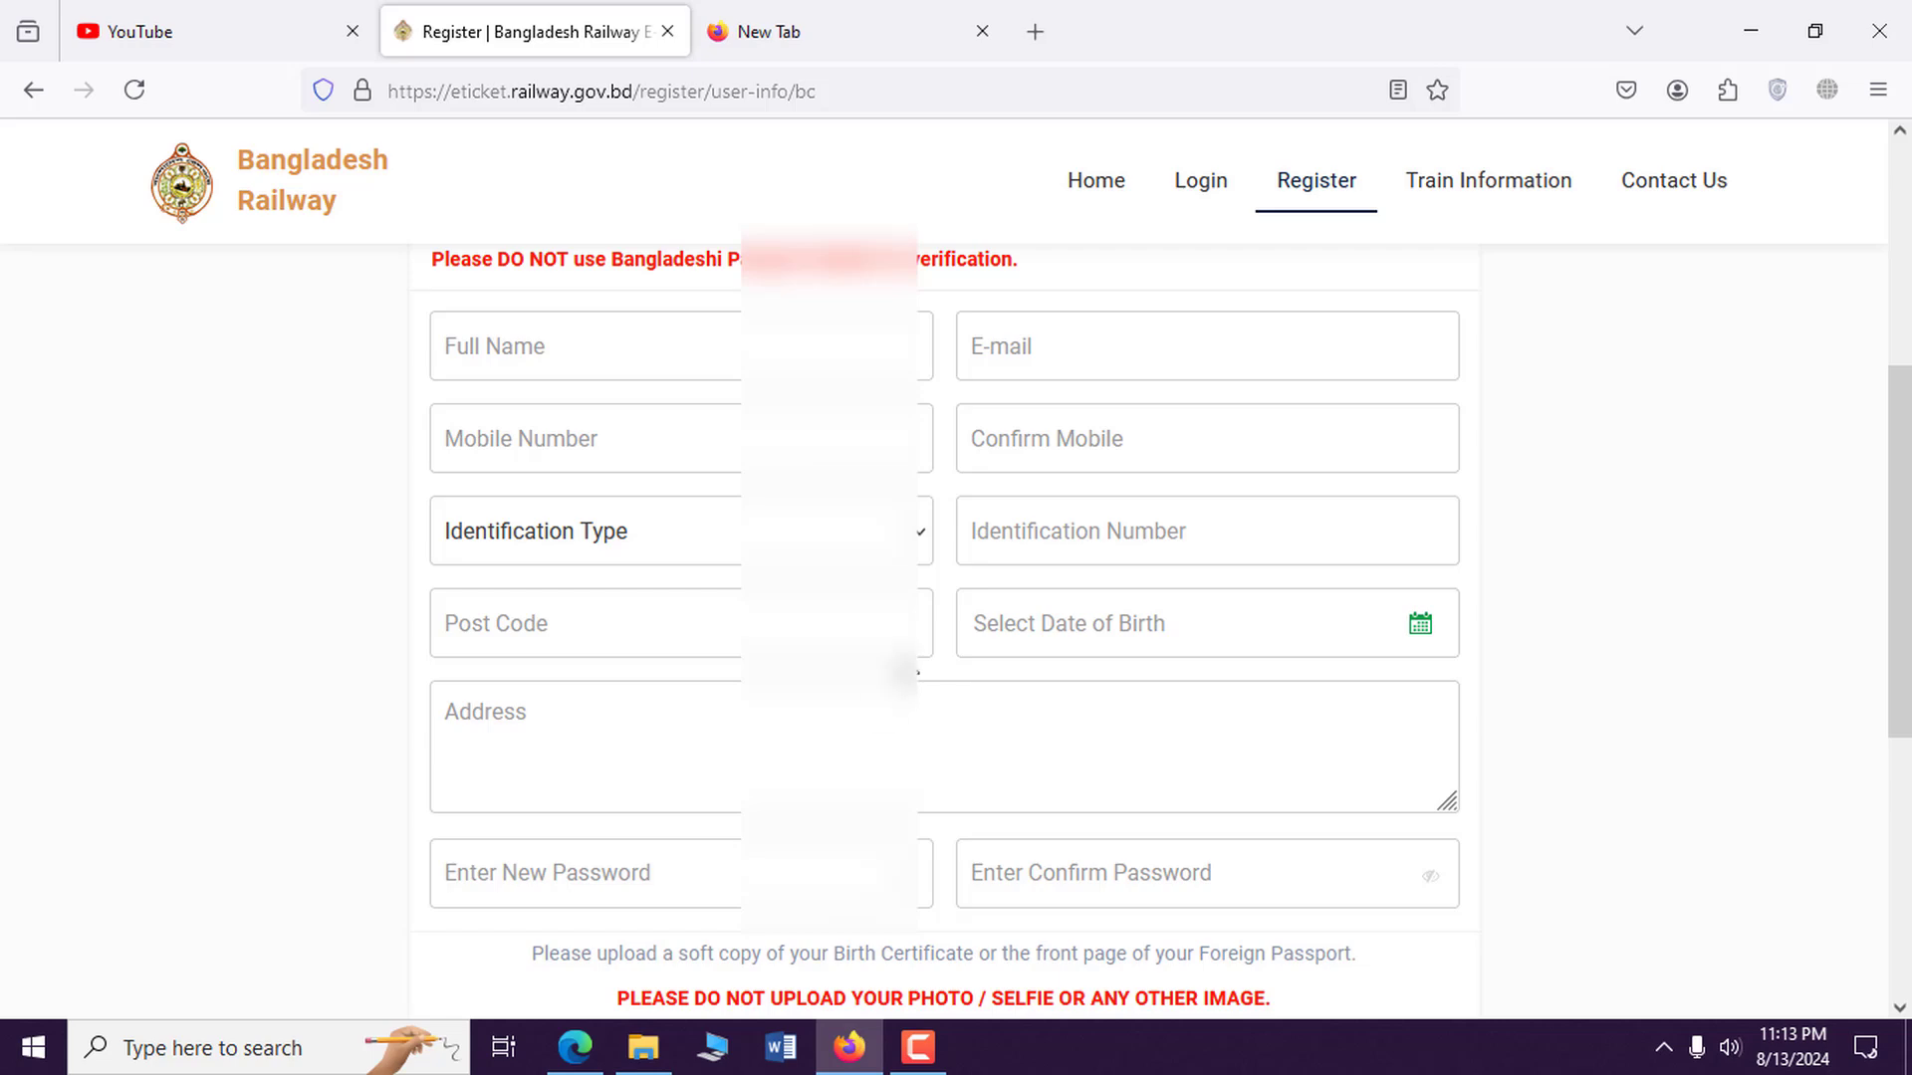
Focus the Full Name field, then open a new browser tab.
click(535, 354)
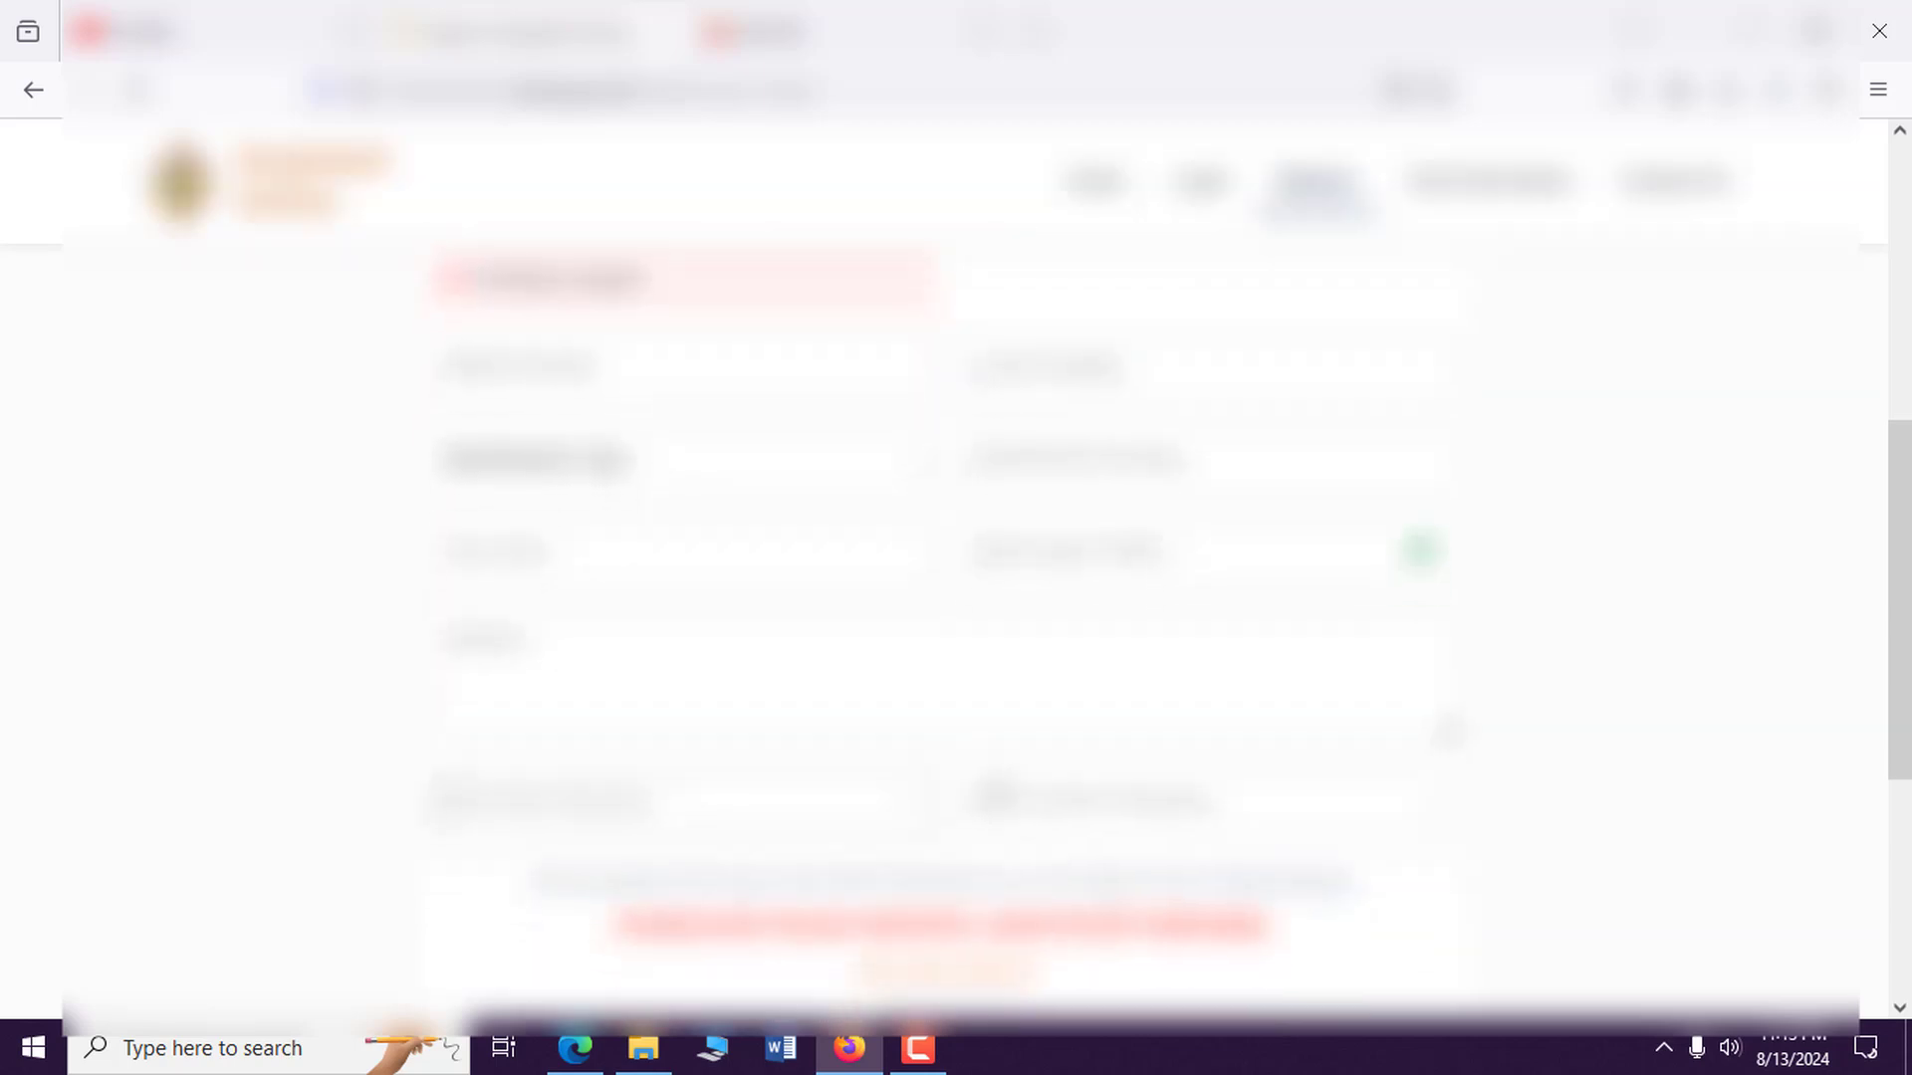
scroll(936, 622, down, 5)
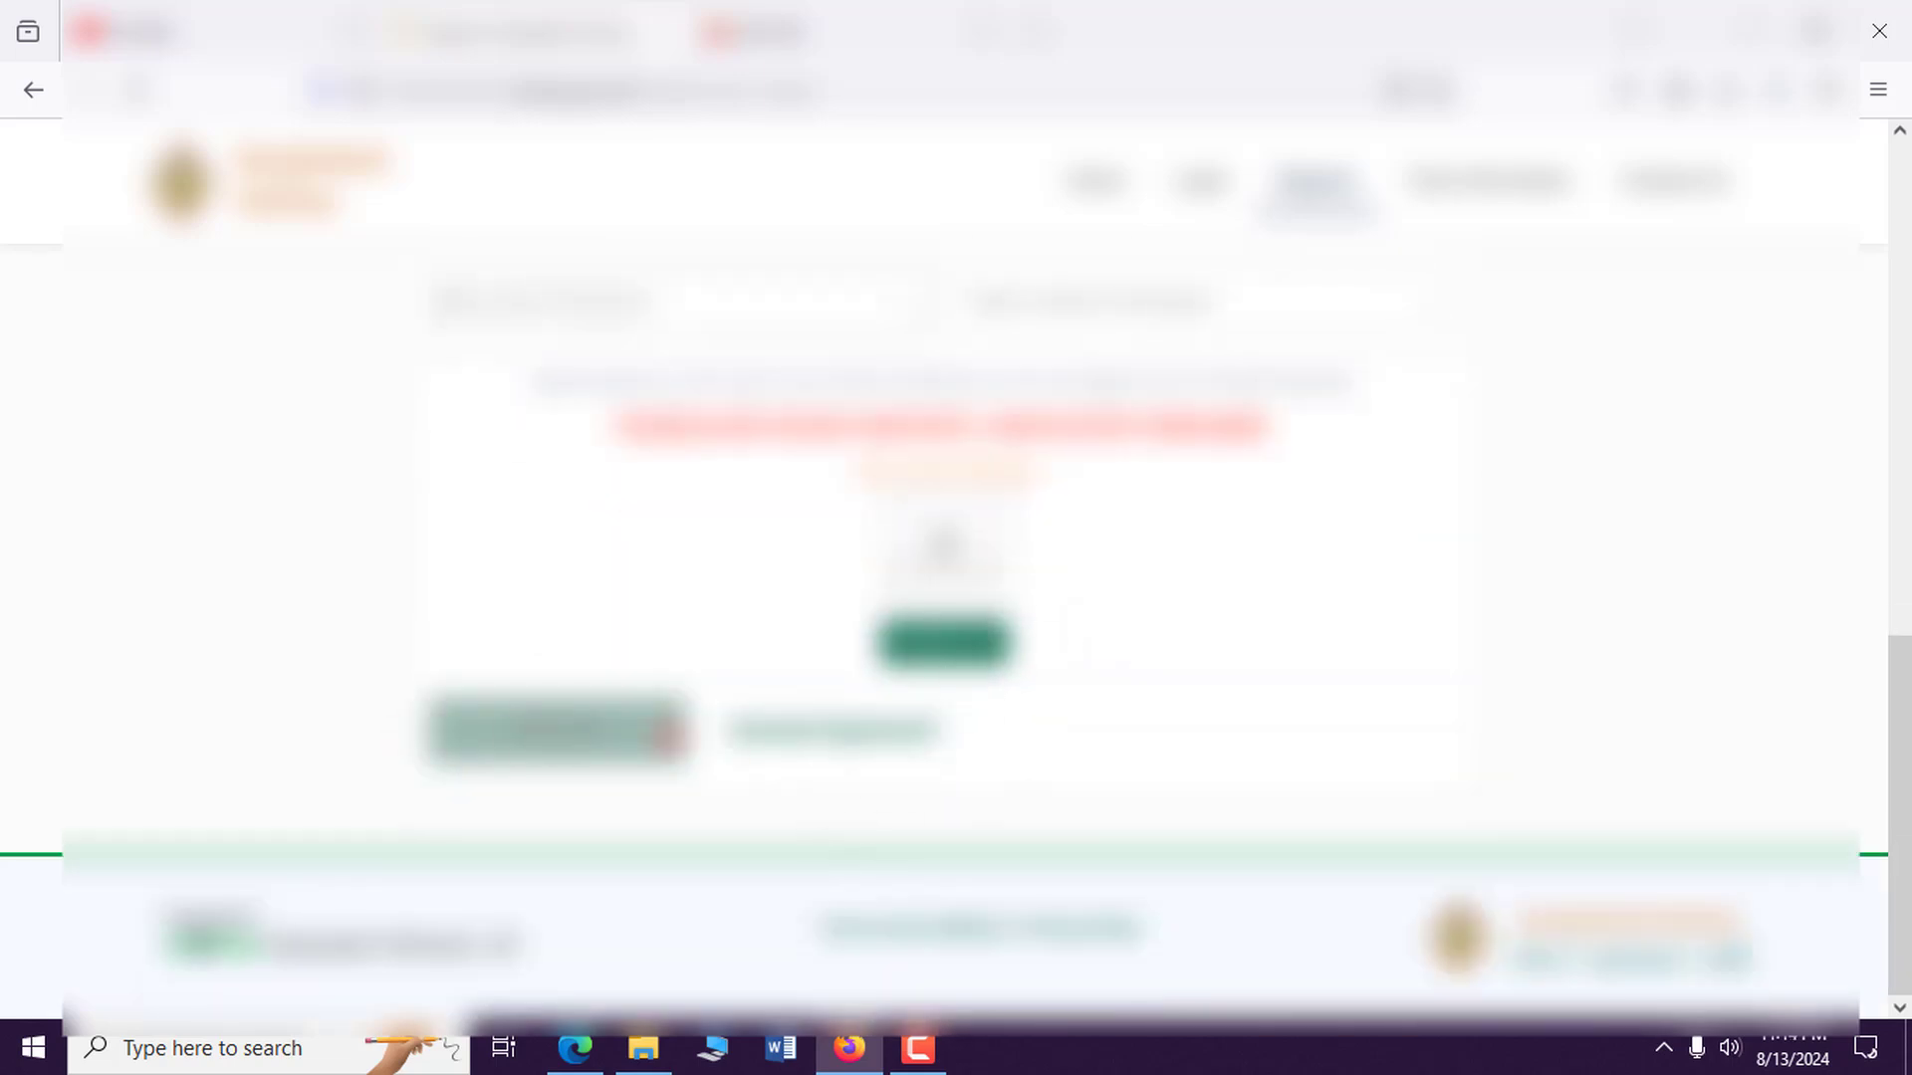
scroll(824, 771, up, 10)
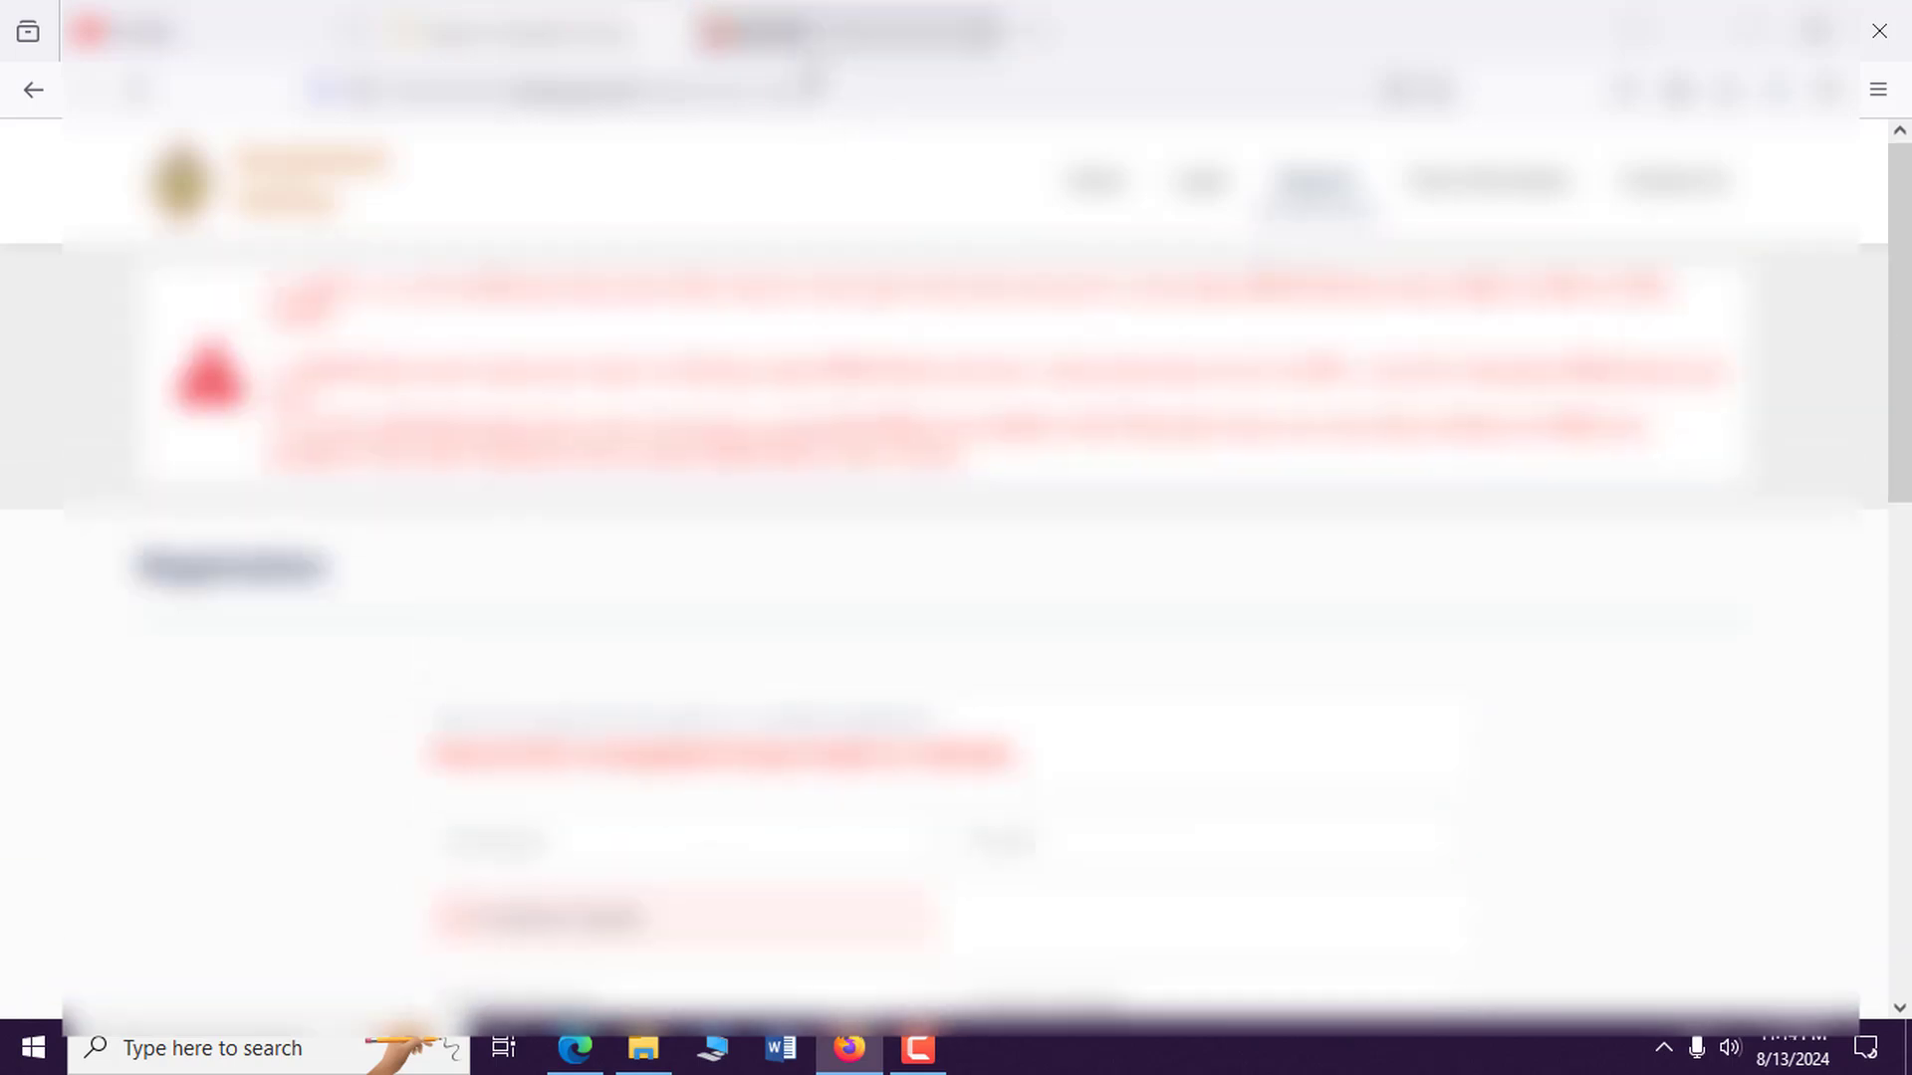
key(ctrl+t)
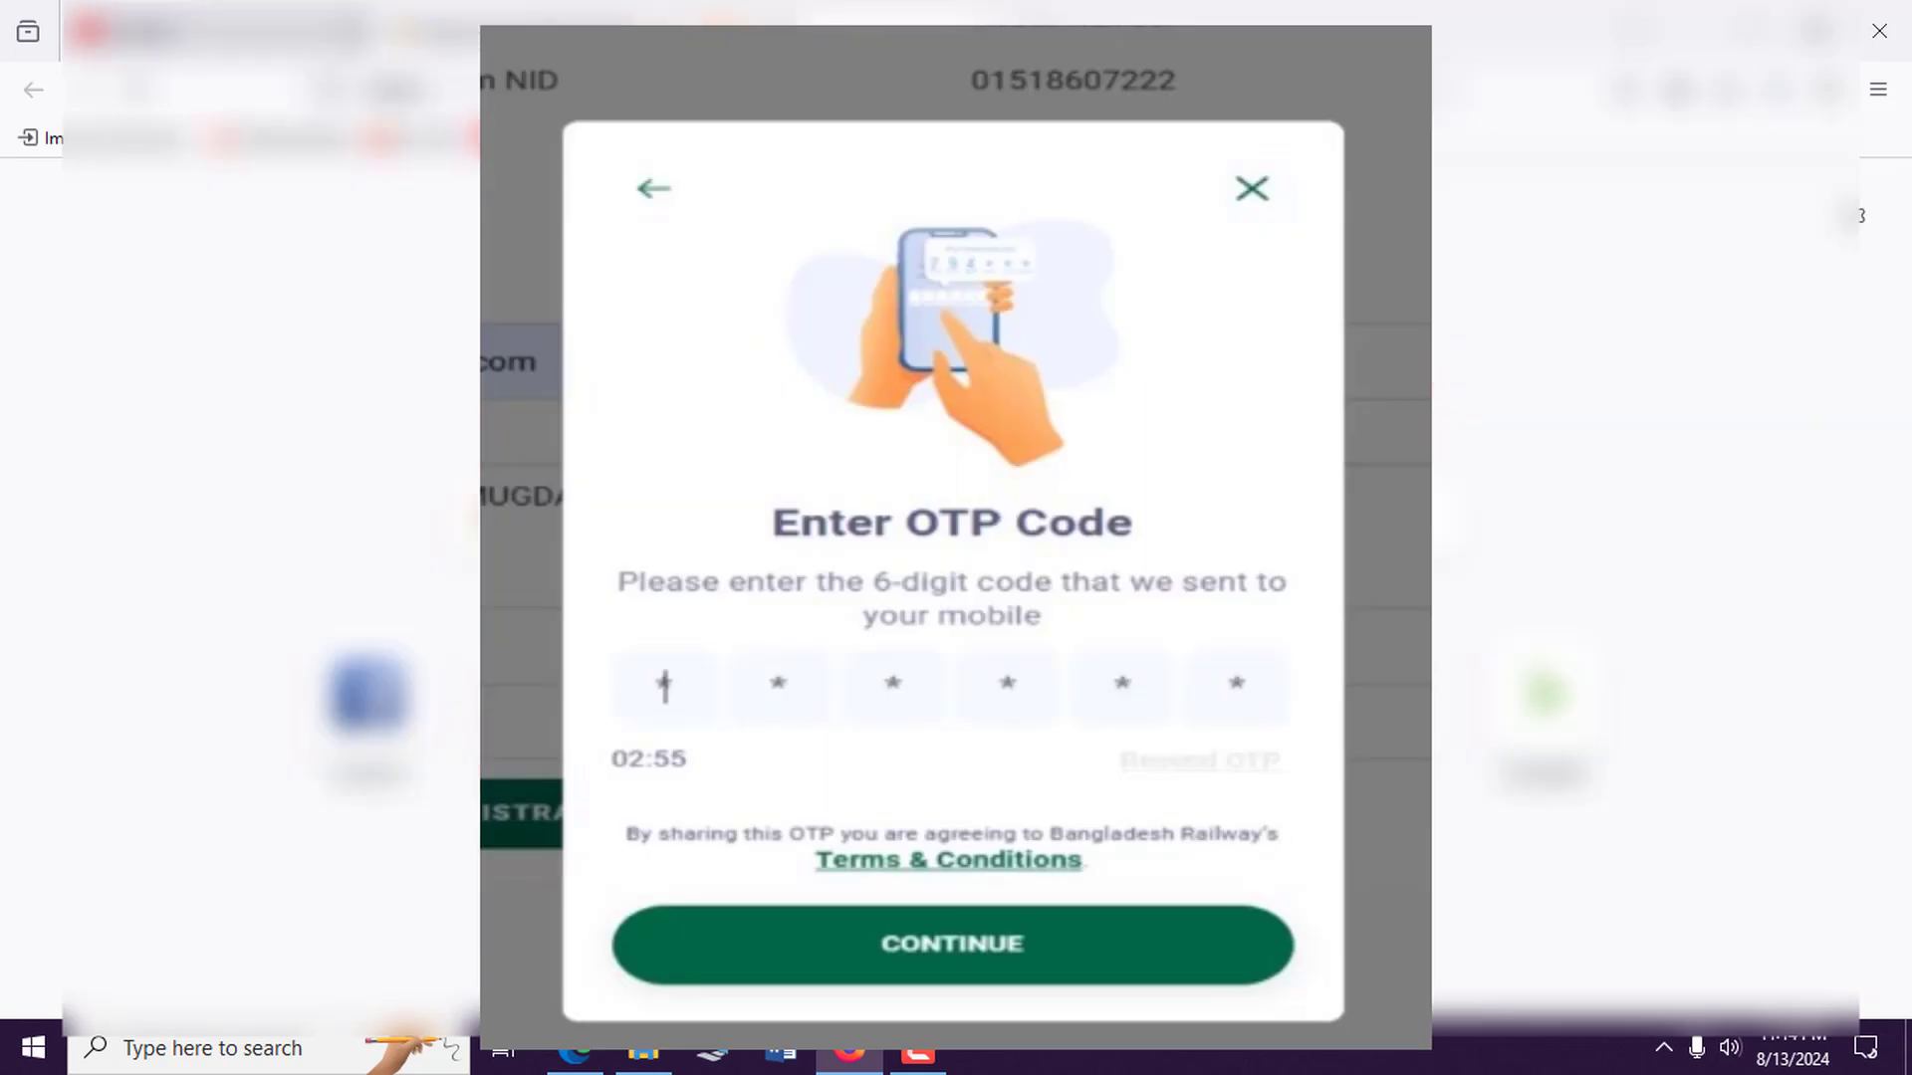
Return to the railway home page in Edge and log out of the account.
mouse_move(575, 1060)
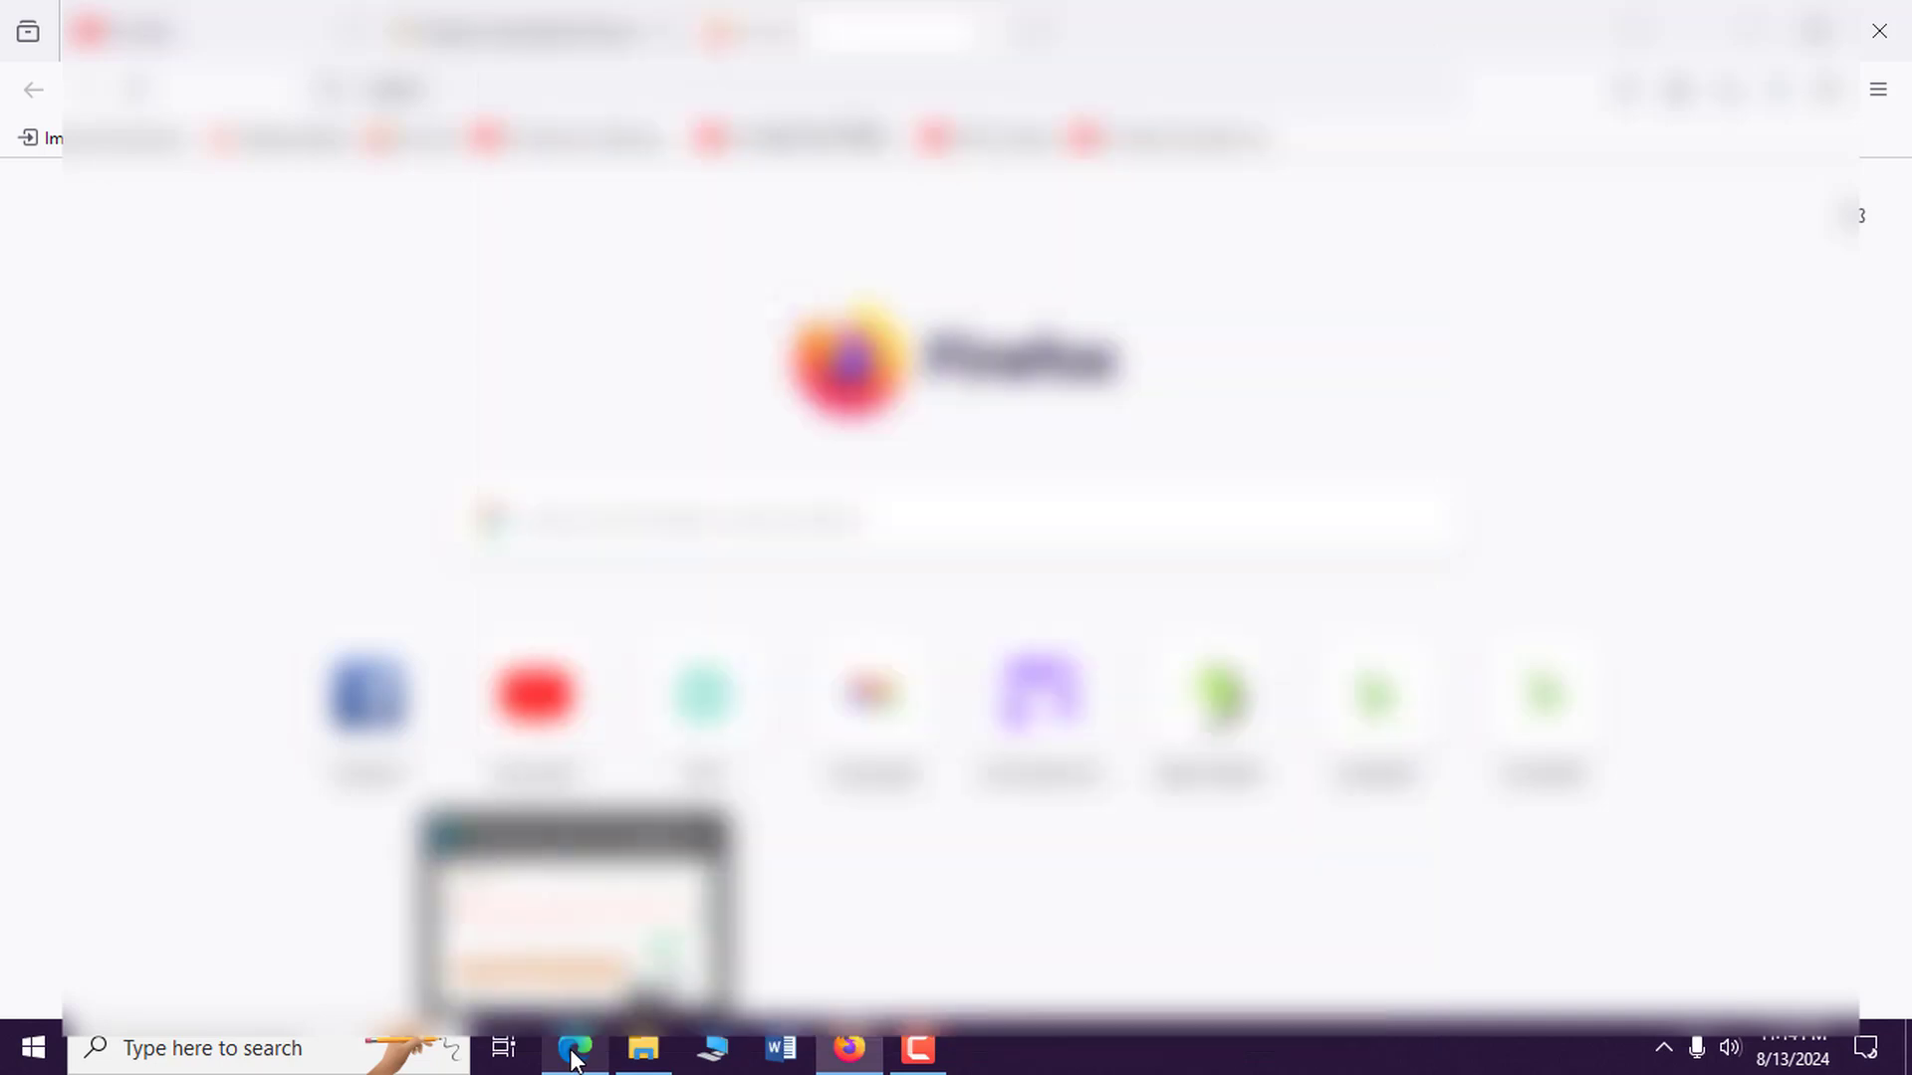
click(574, 1055)
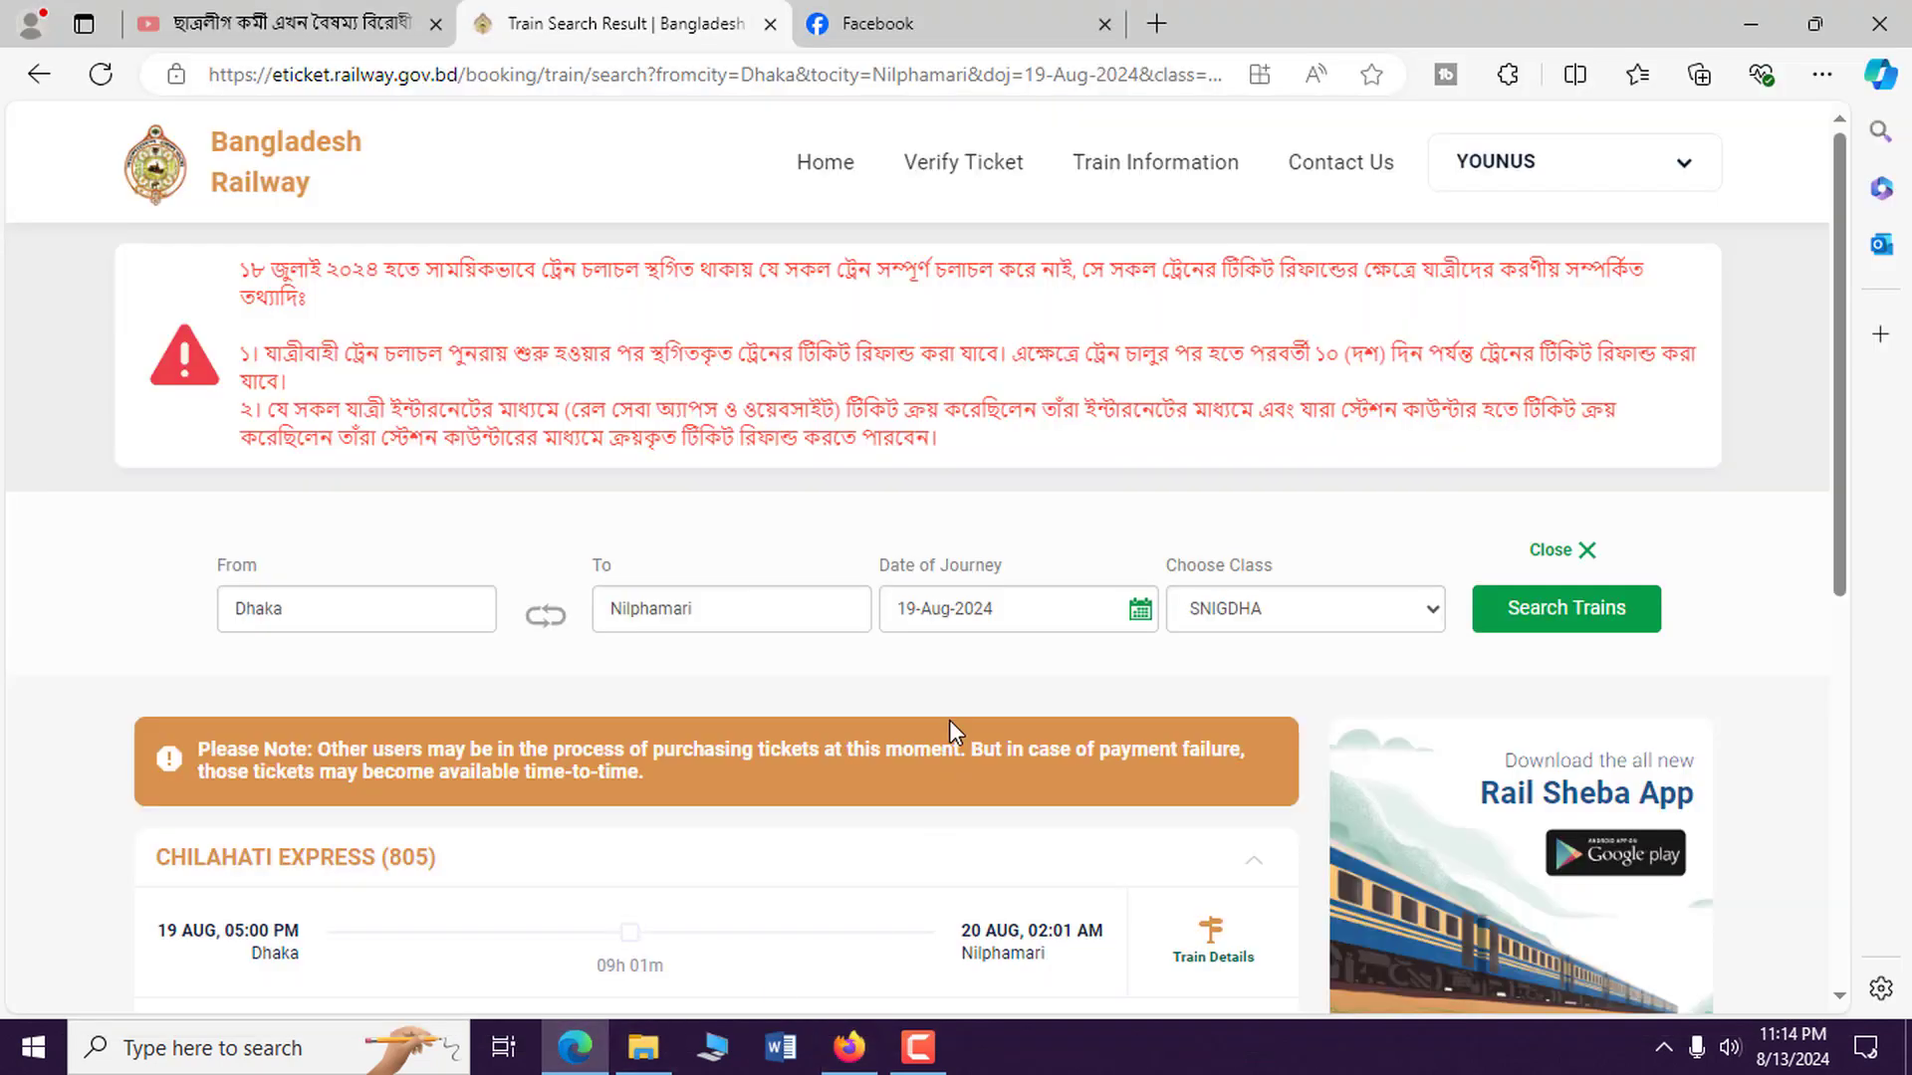
click(832, 165)
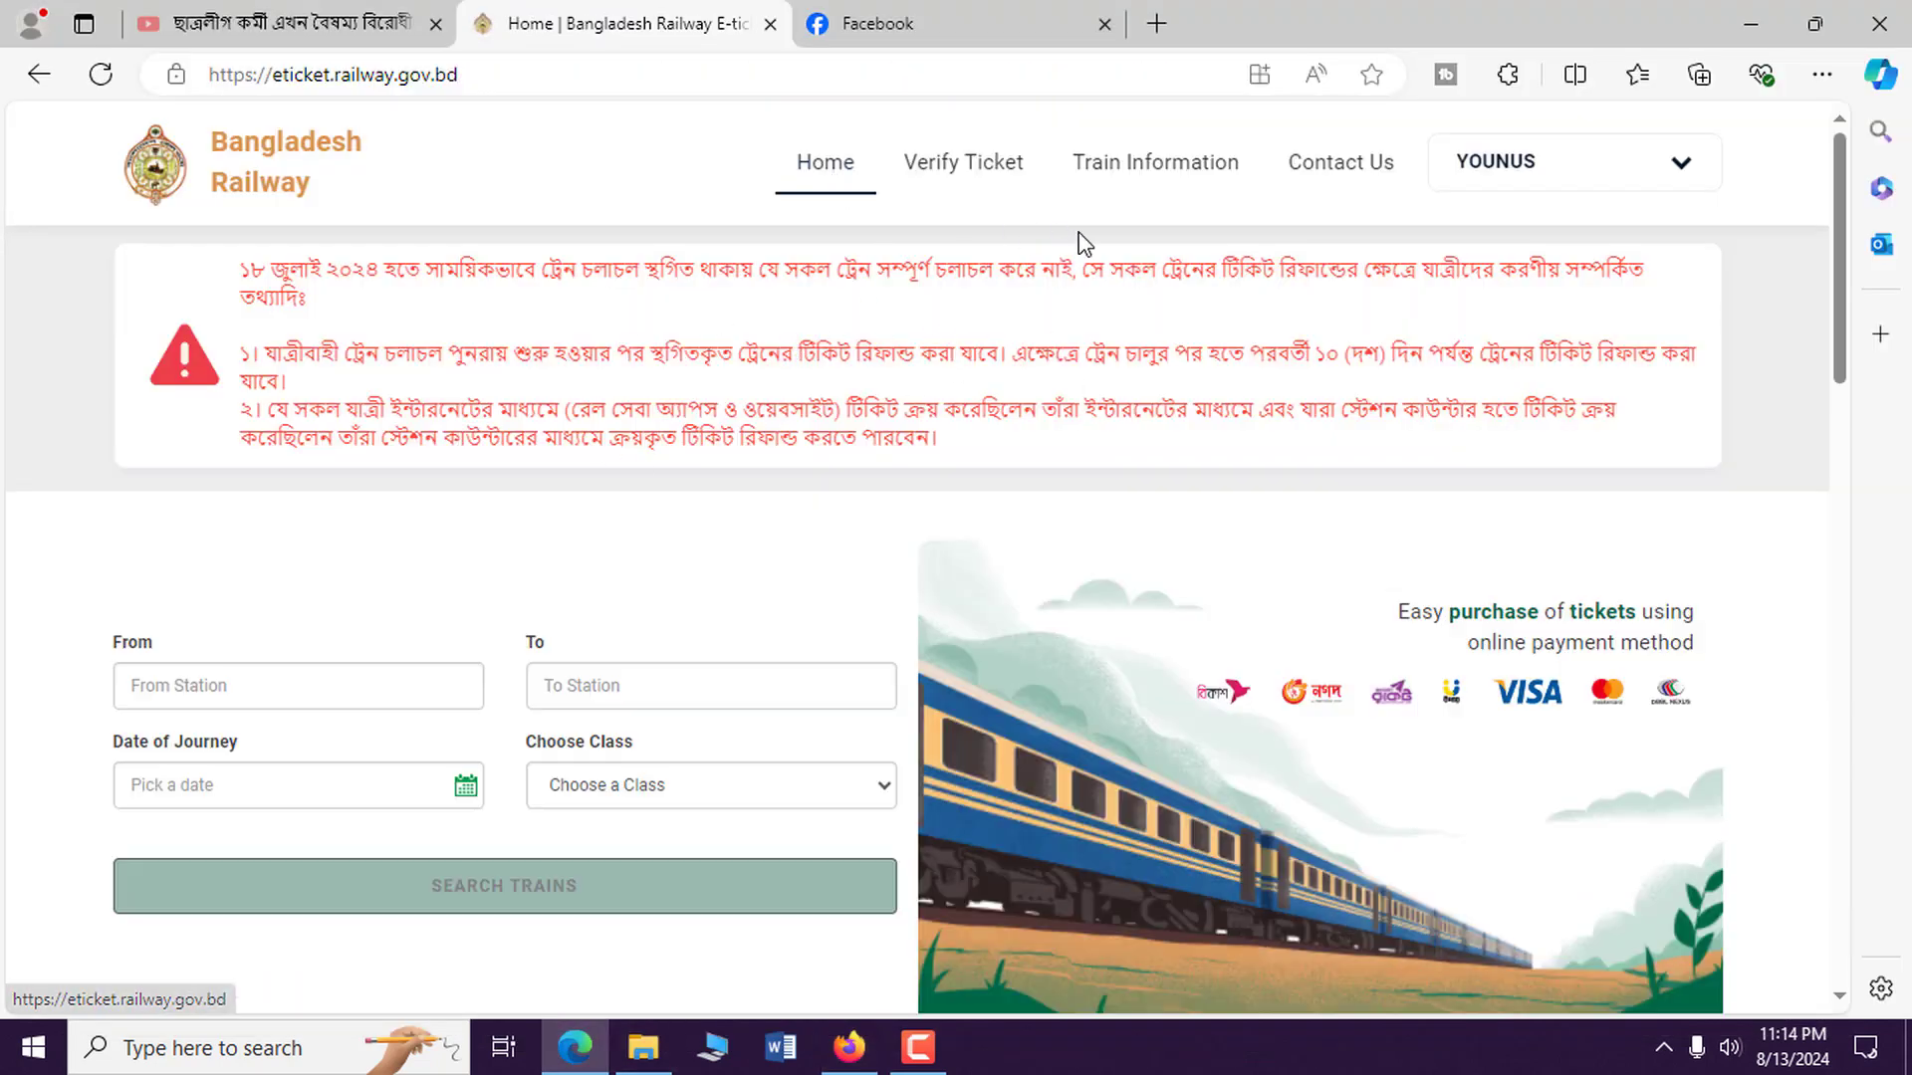
scroll(1219, 512, down, 1)
scroll(1218, 512, up, 1)
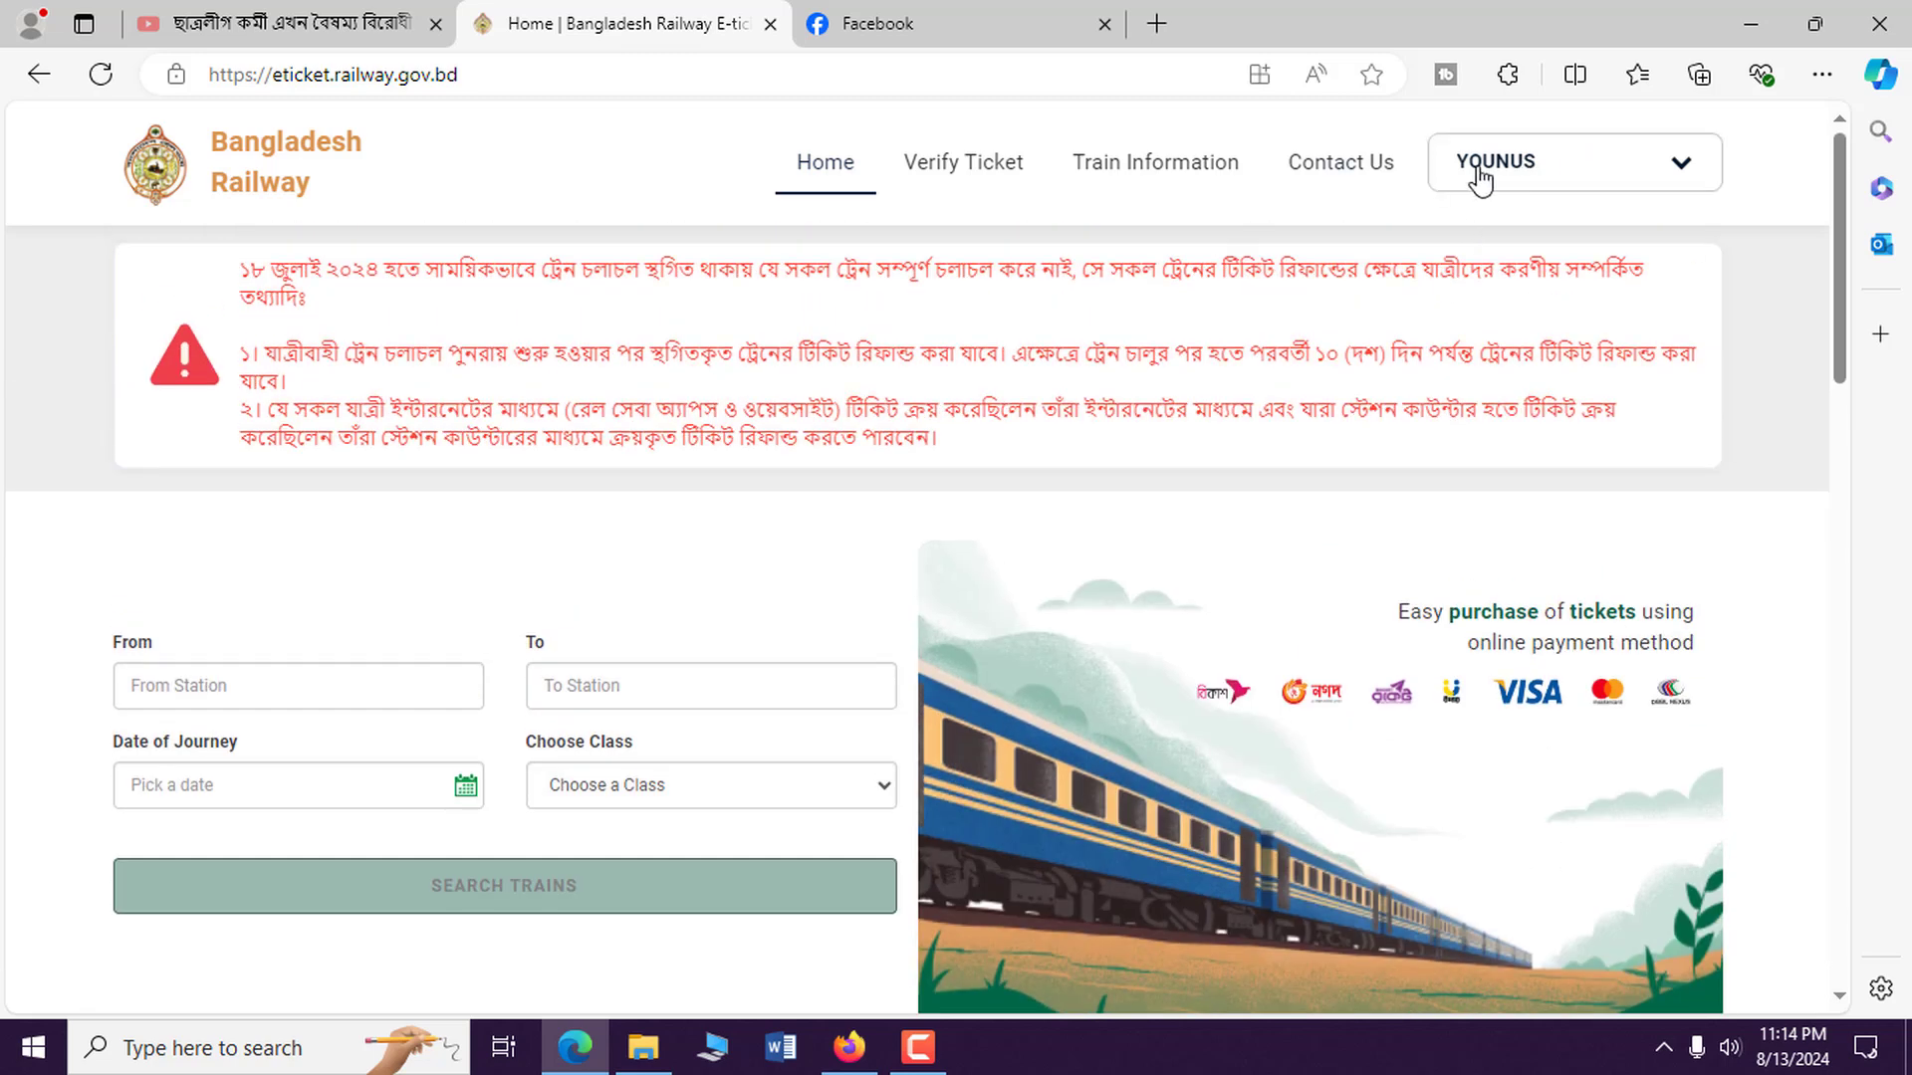
click(1583, 177)
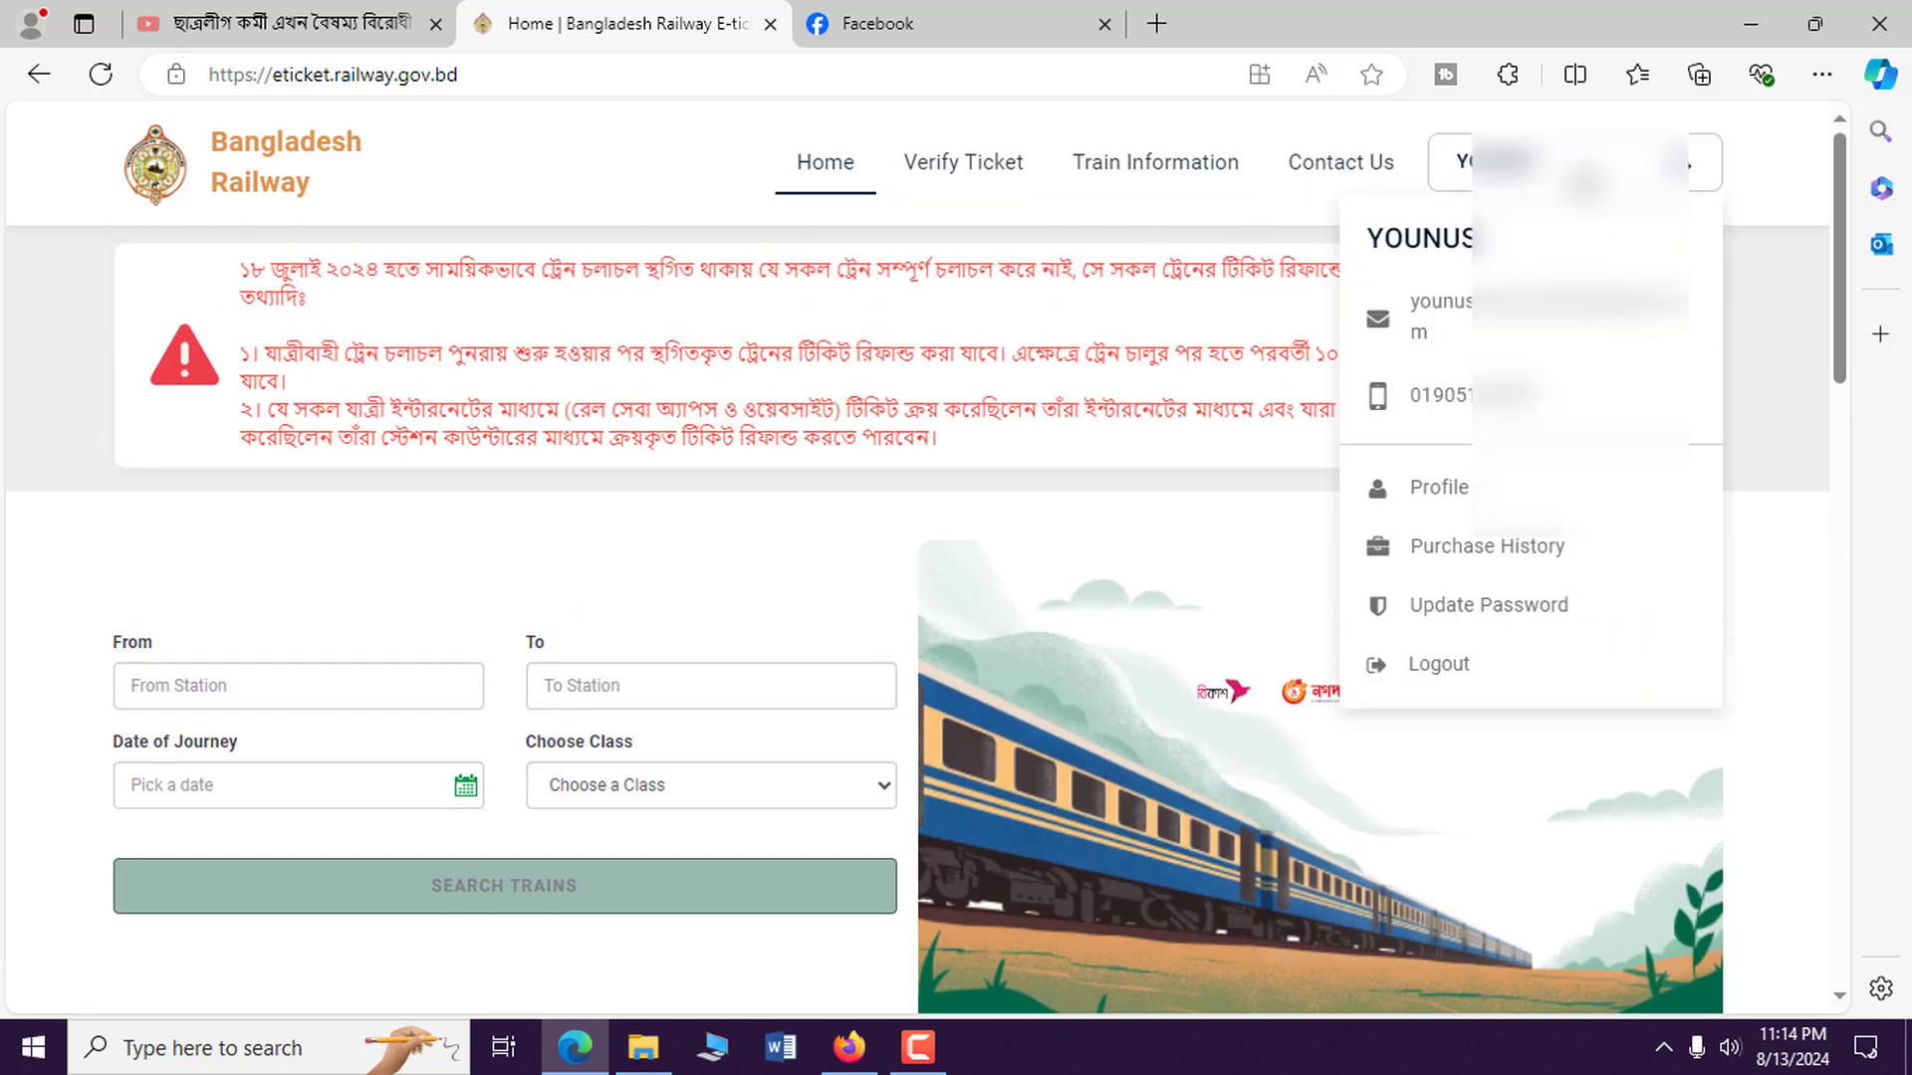
click(1494, 664)
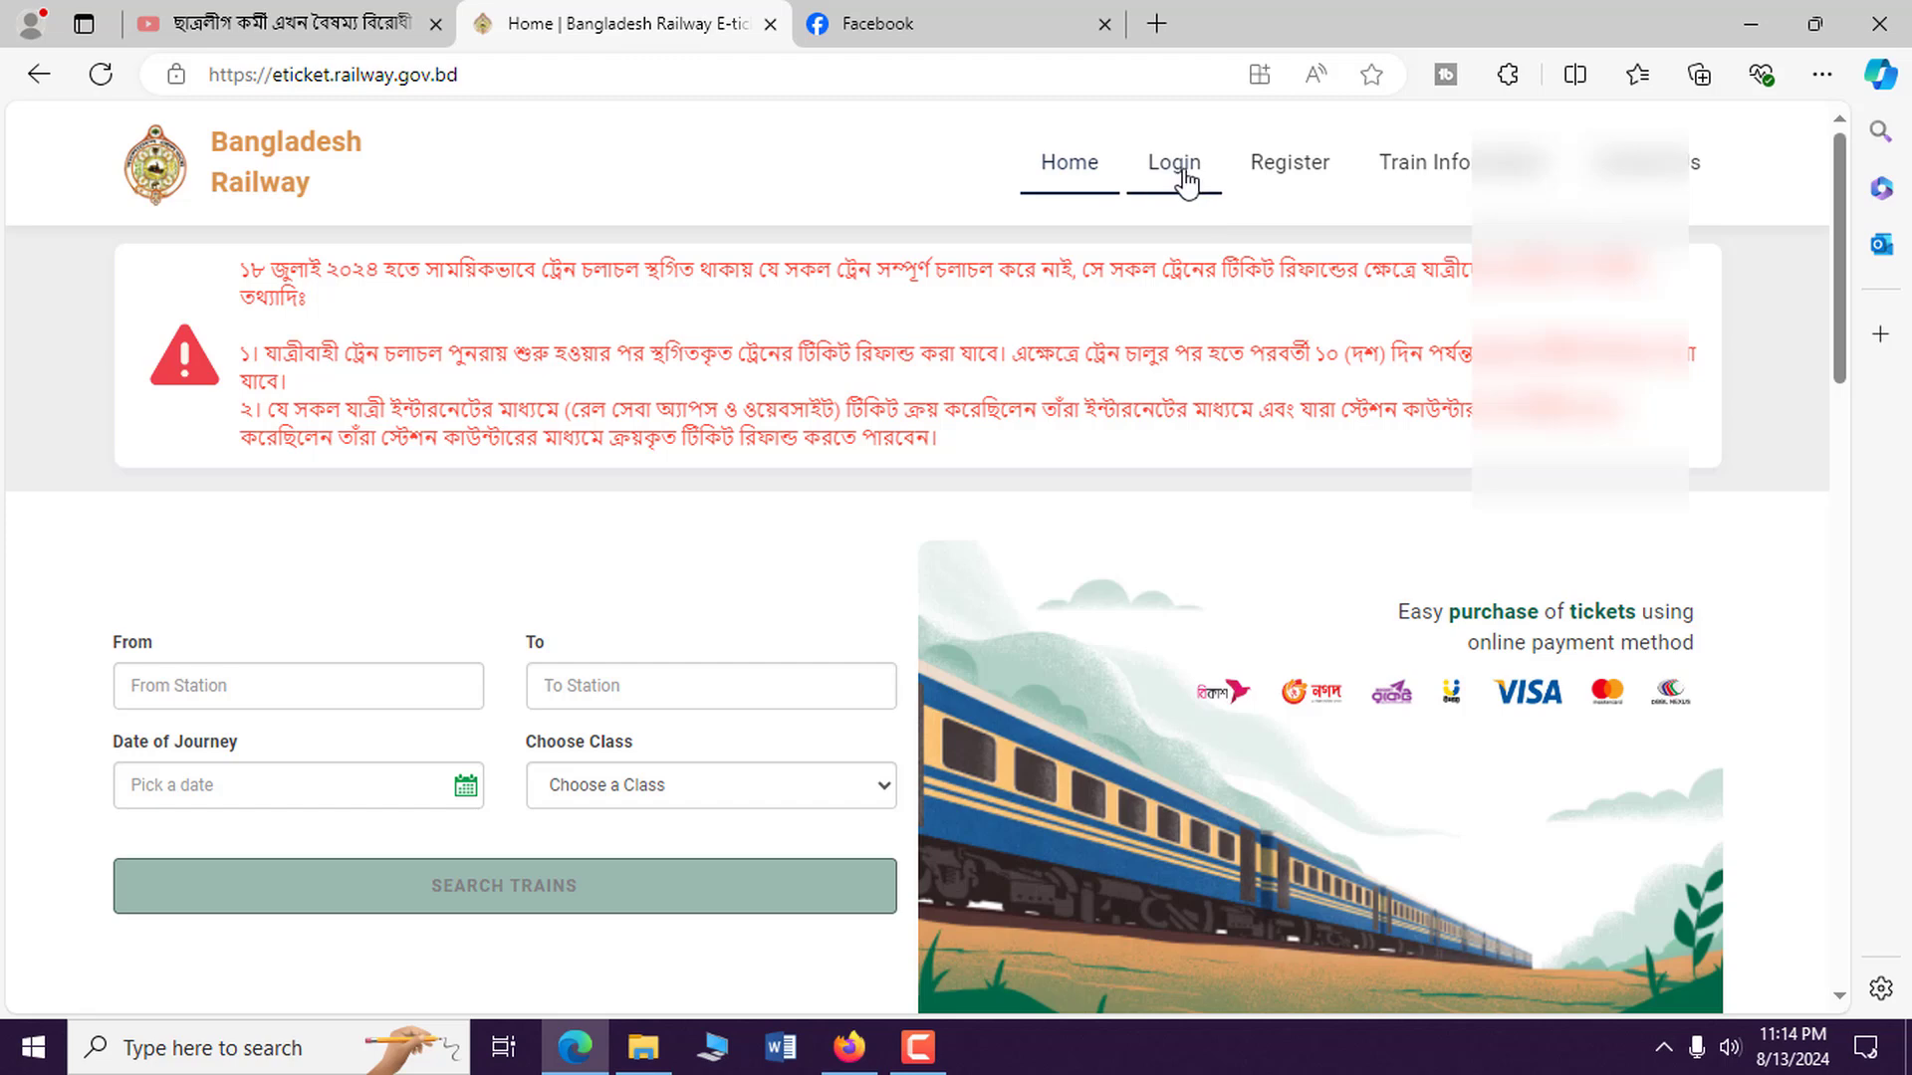
Log back in with the mobile number and account password, declining to save the password.
click(1175, 182)
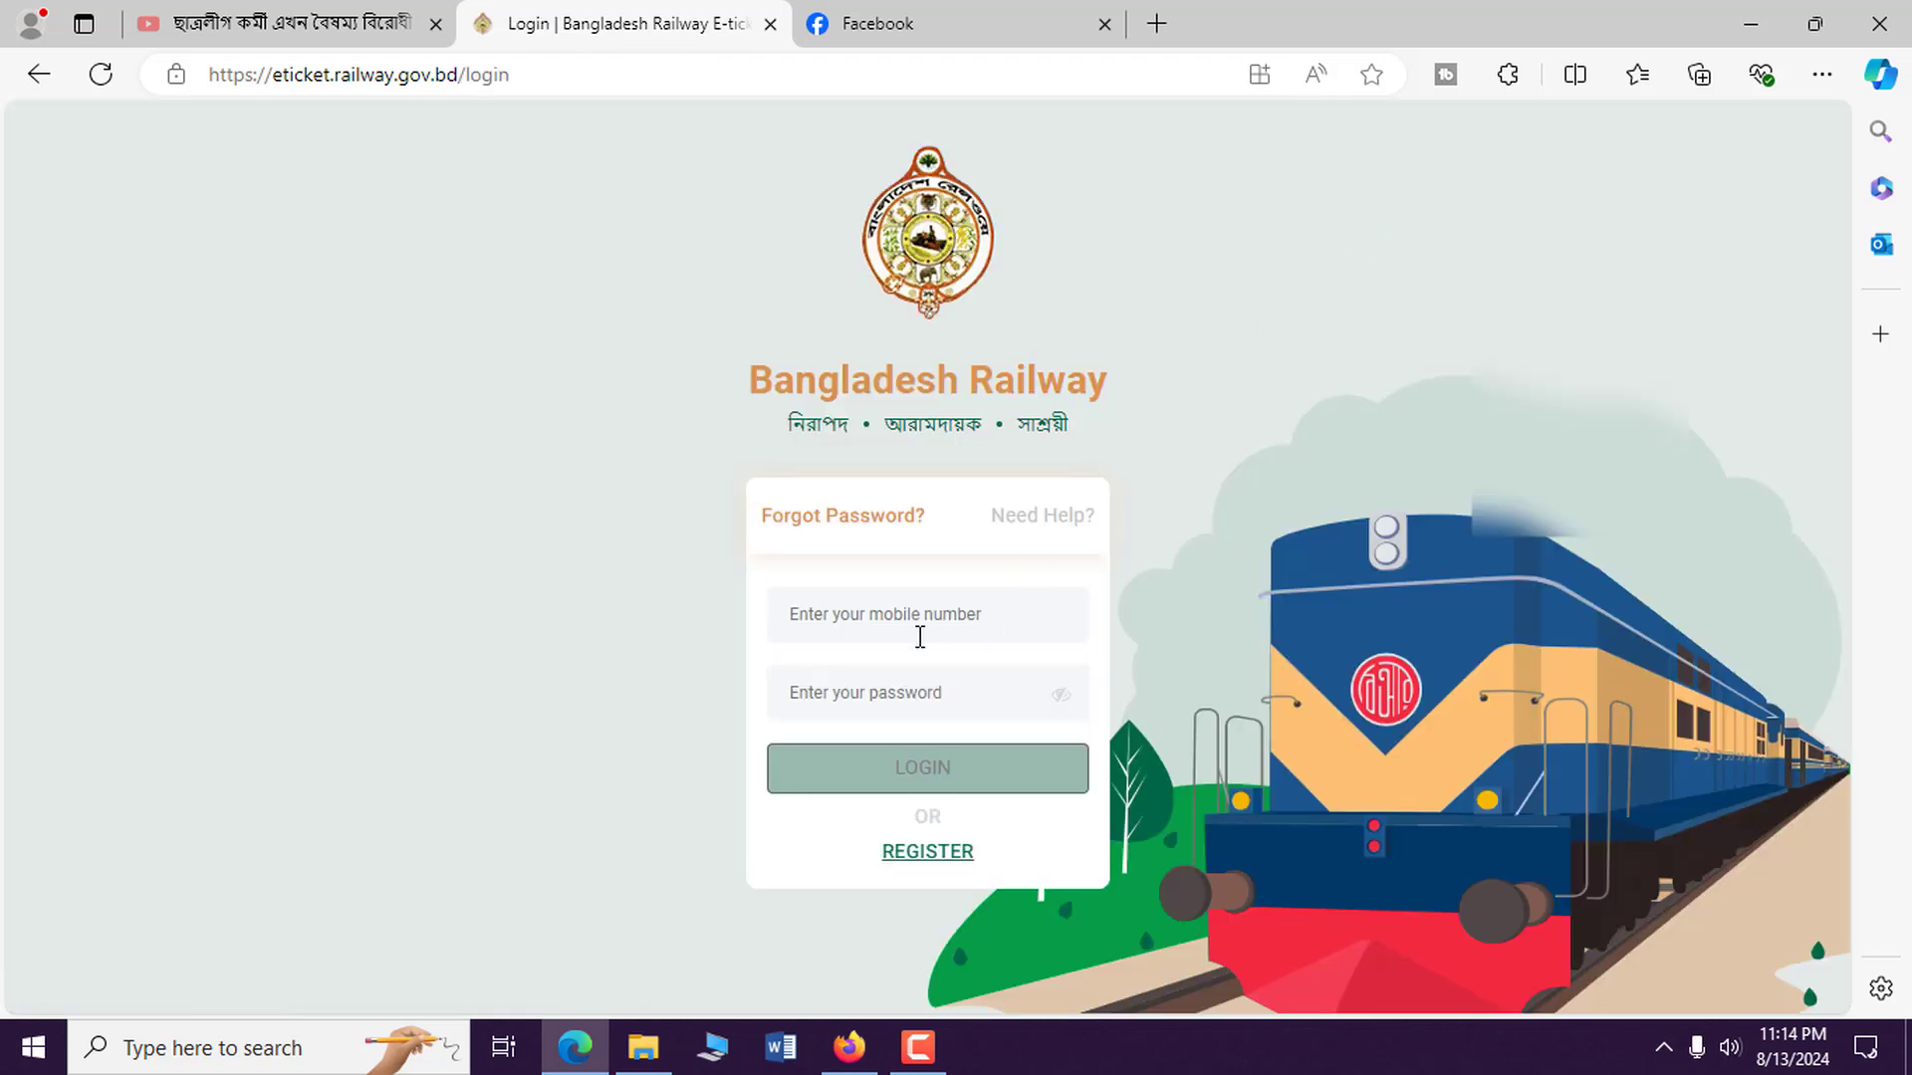
click(910, 628)
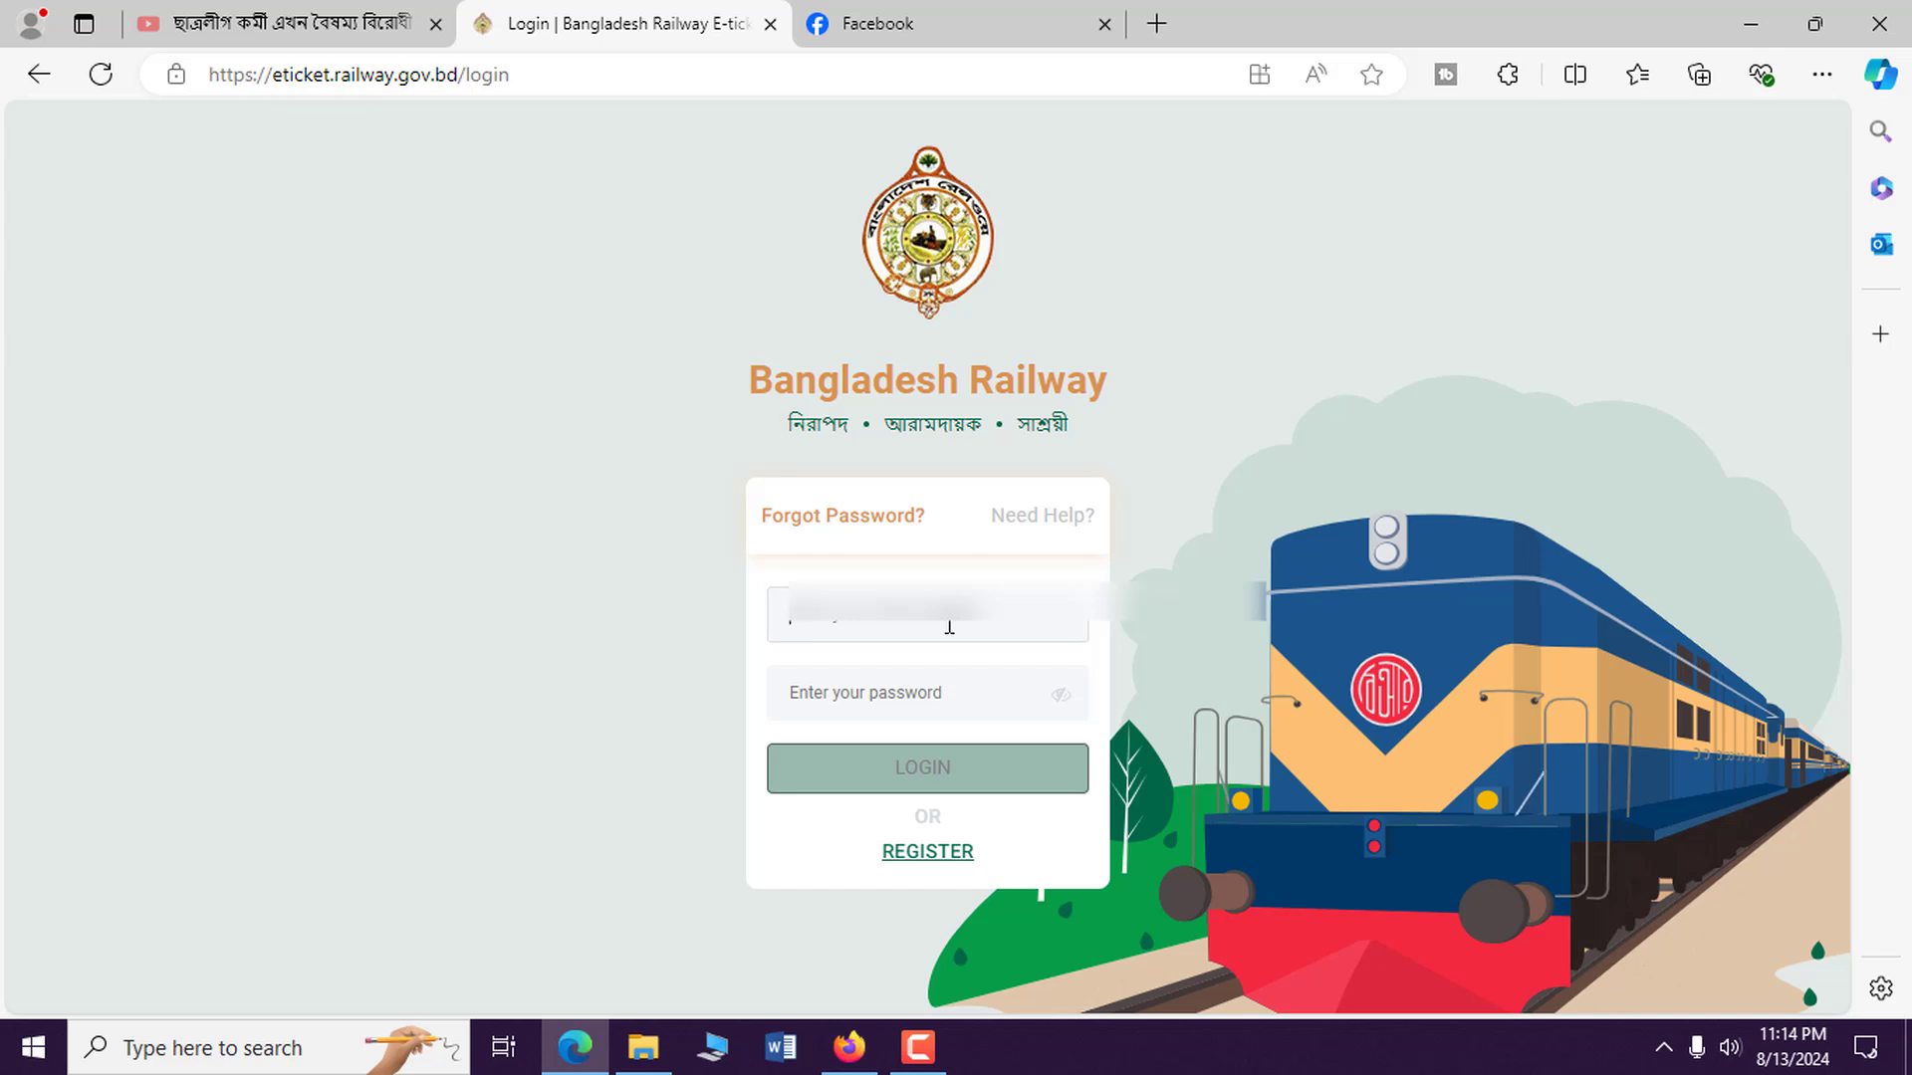
text(0)
key(ctrl+a)
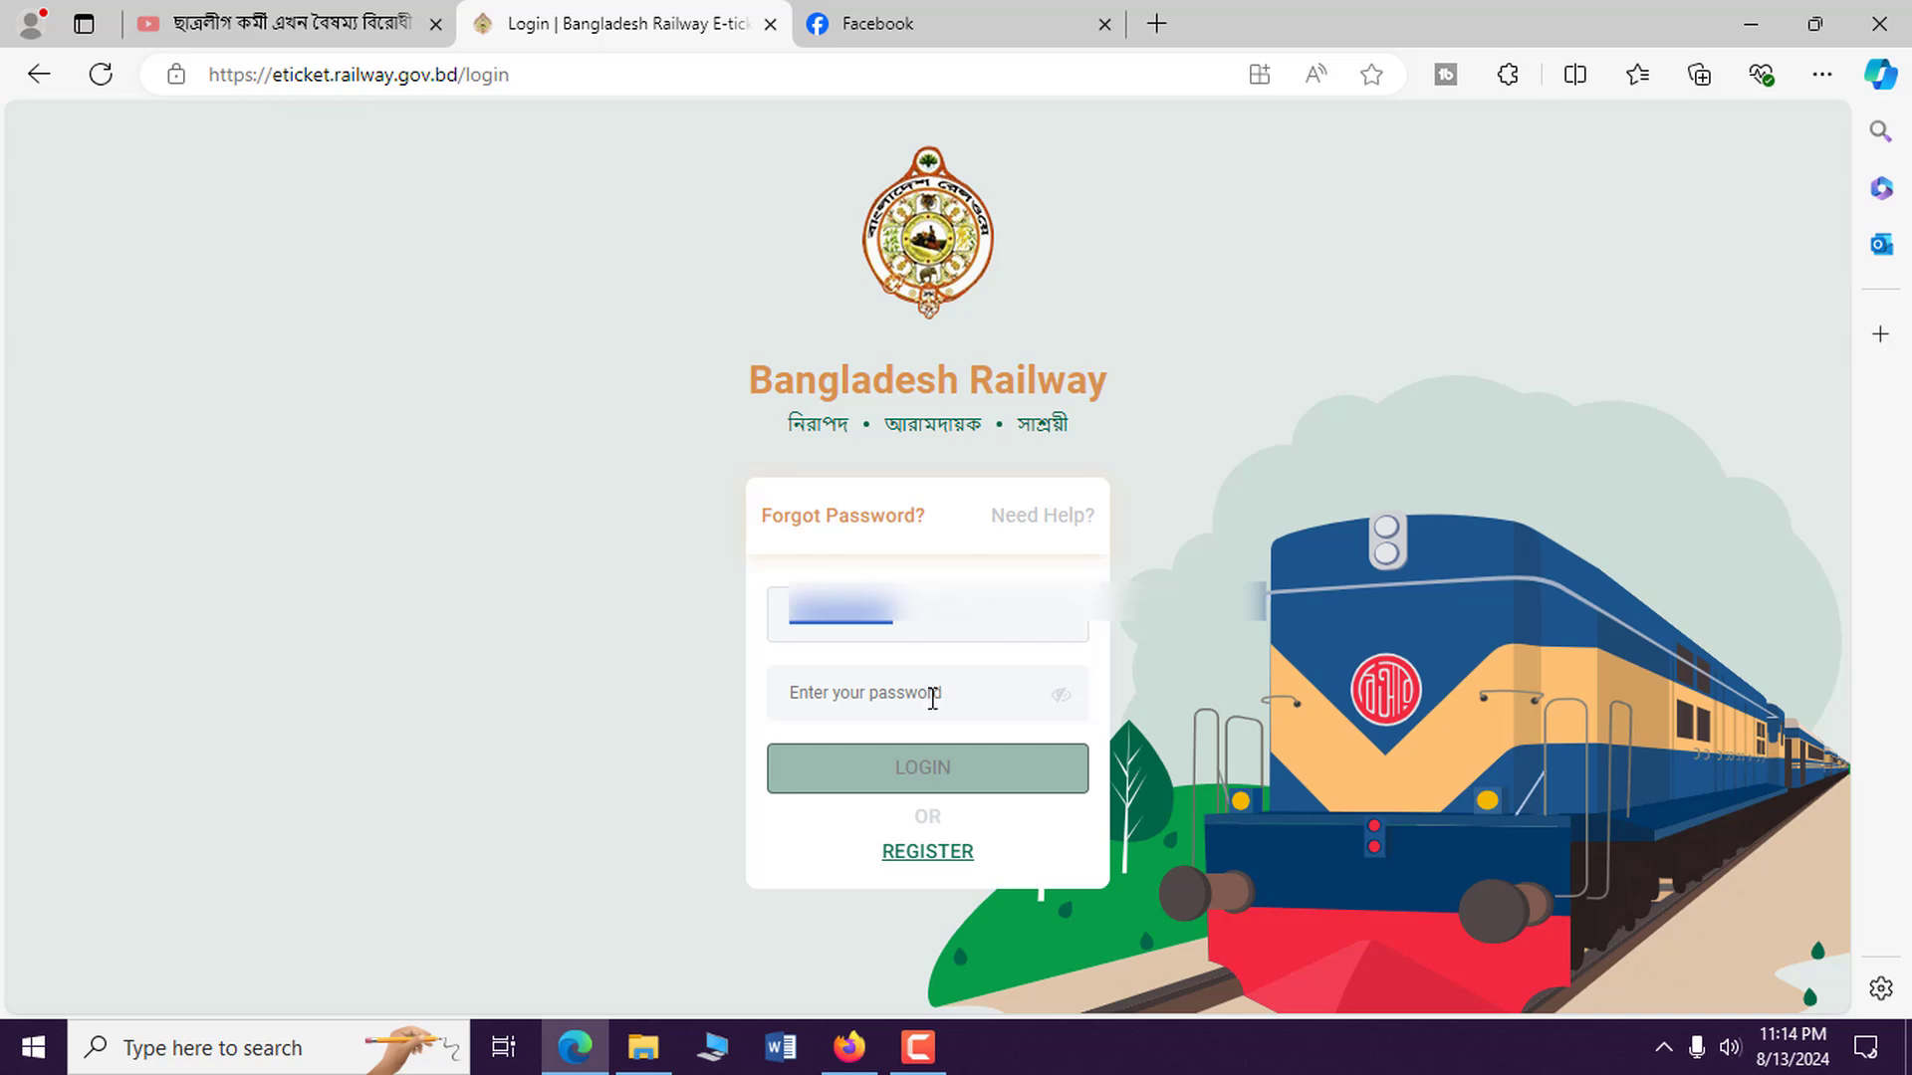
click(932, 697)
key(ctrl+v)
click(906, 781)
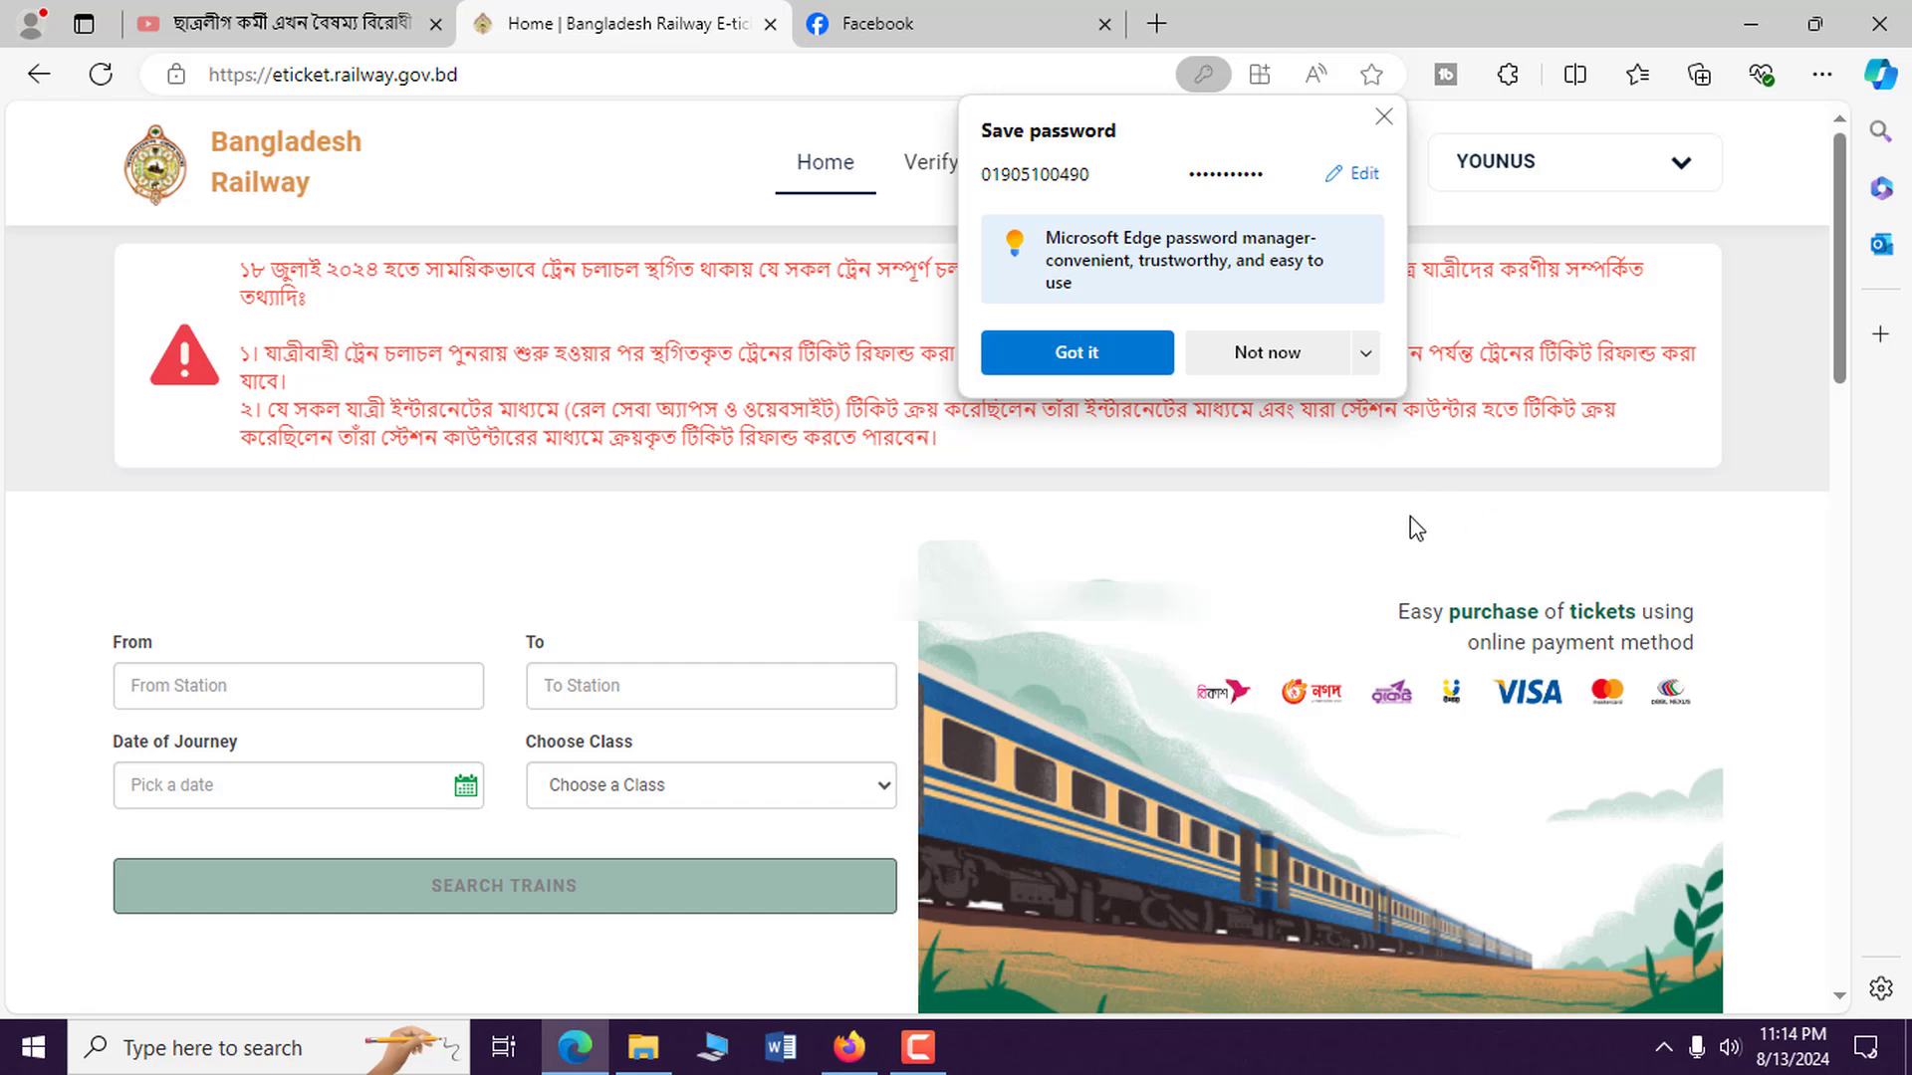
click(1275, 359)
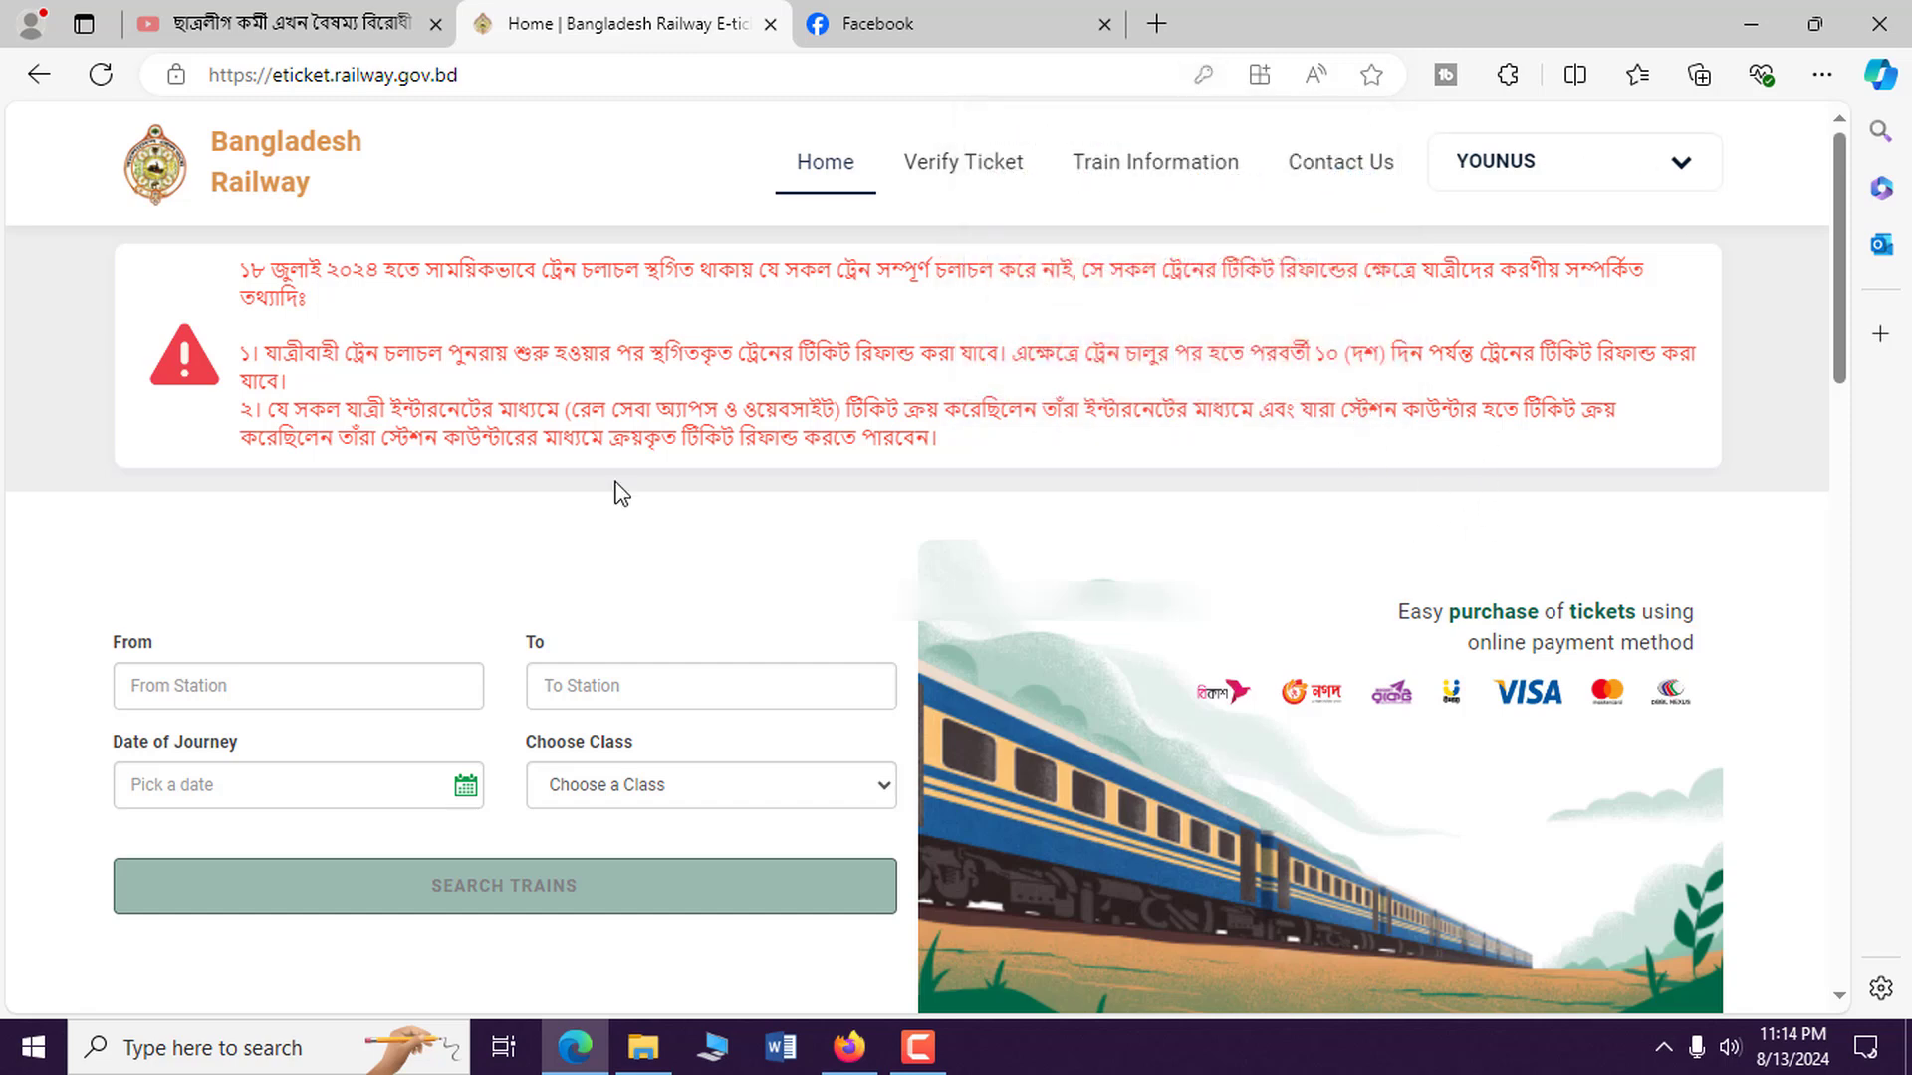
Set Dhaka as the departure station in the train search form.
scroll(256, 568, down, 3)
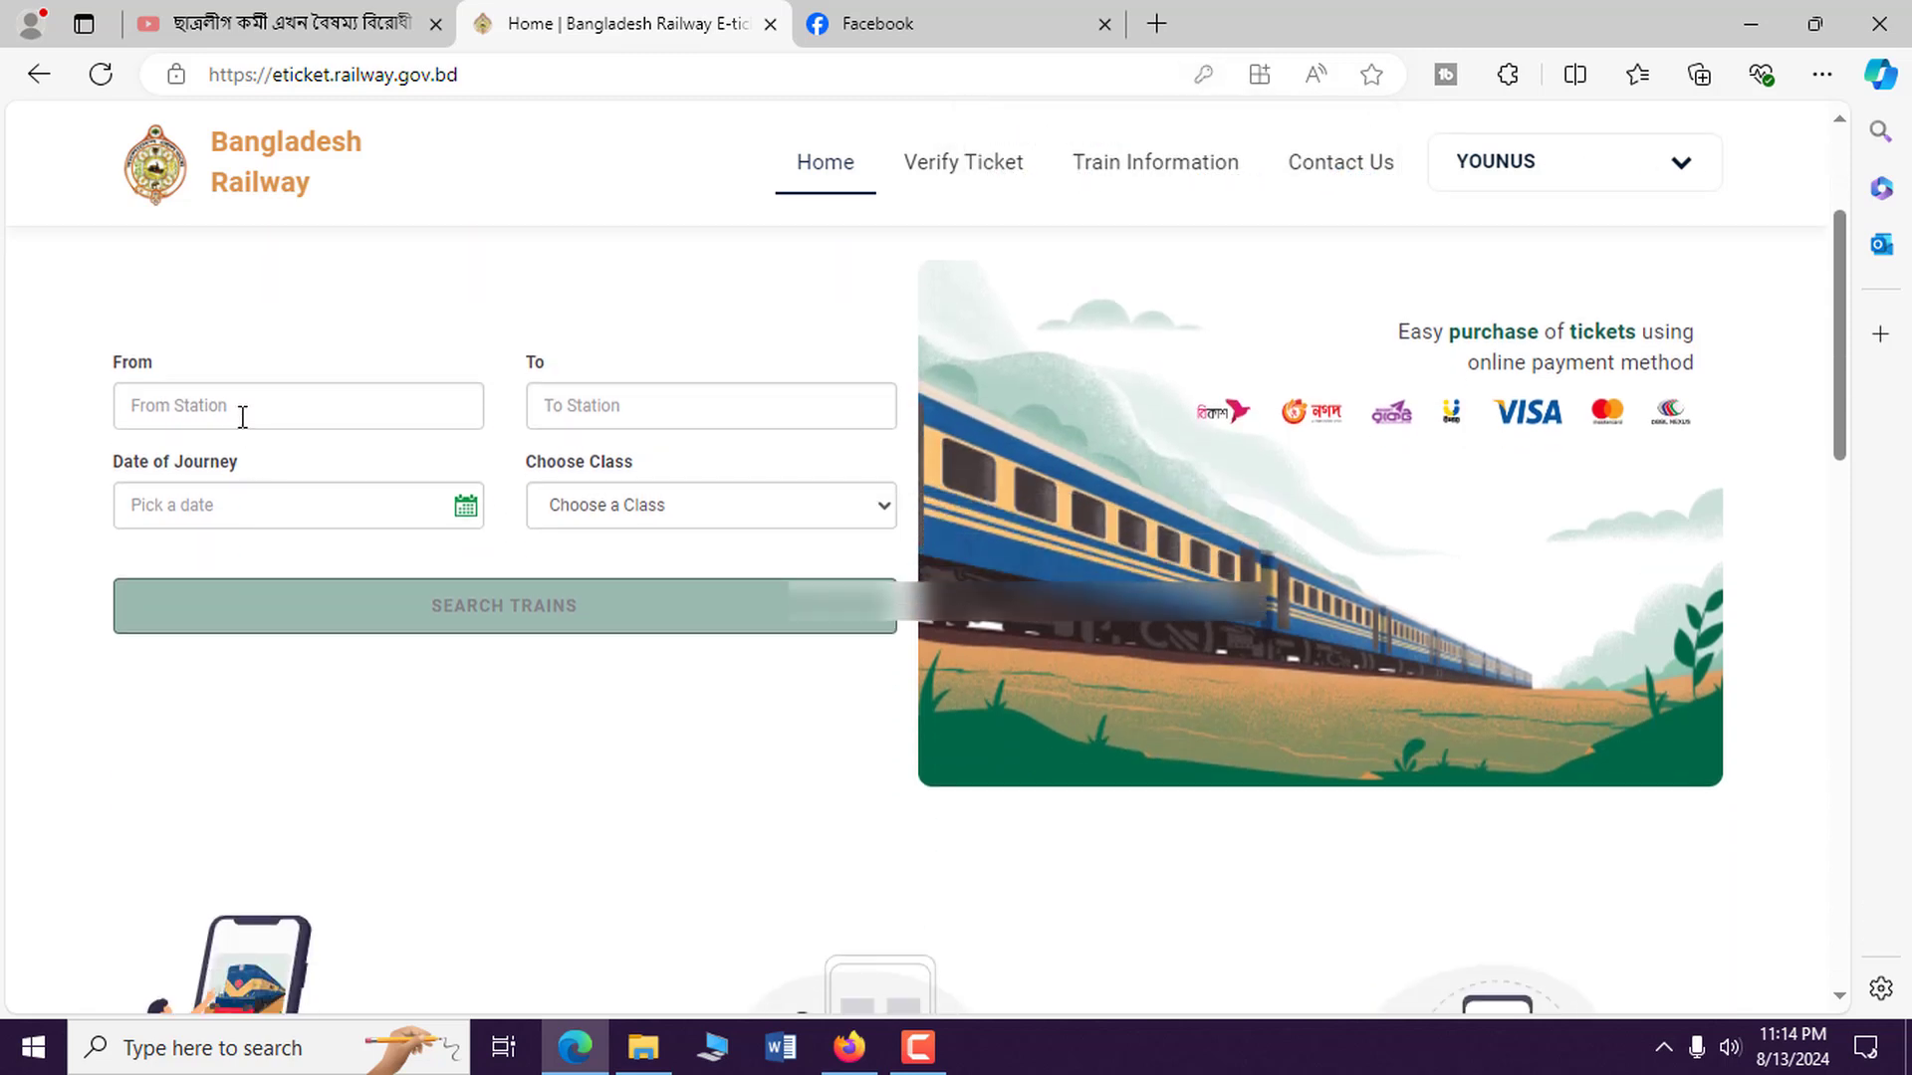
click(242, 419)
text(dha)
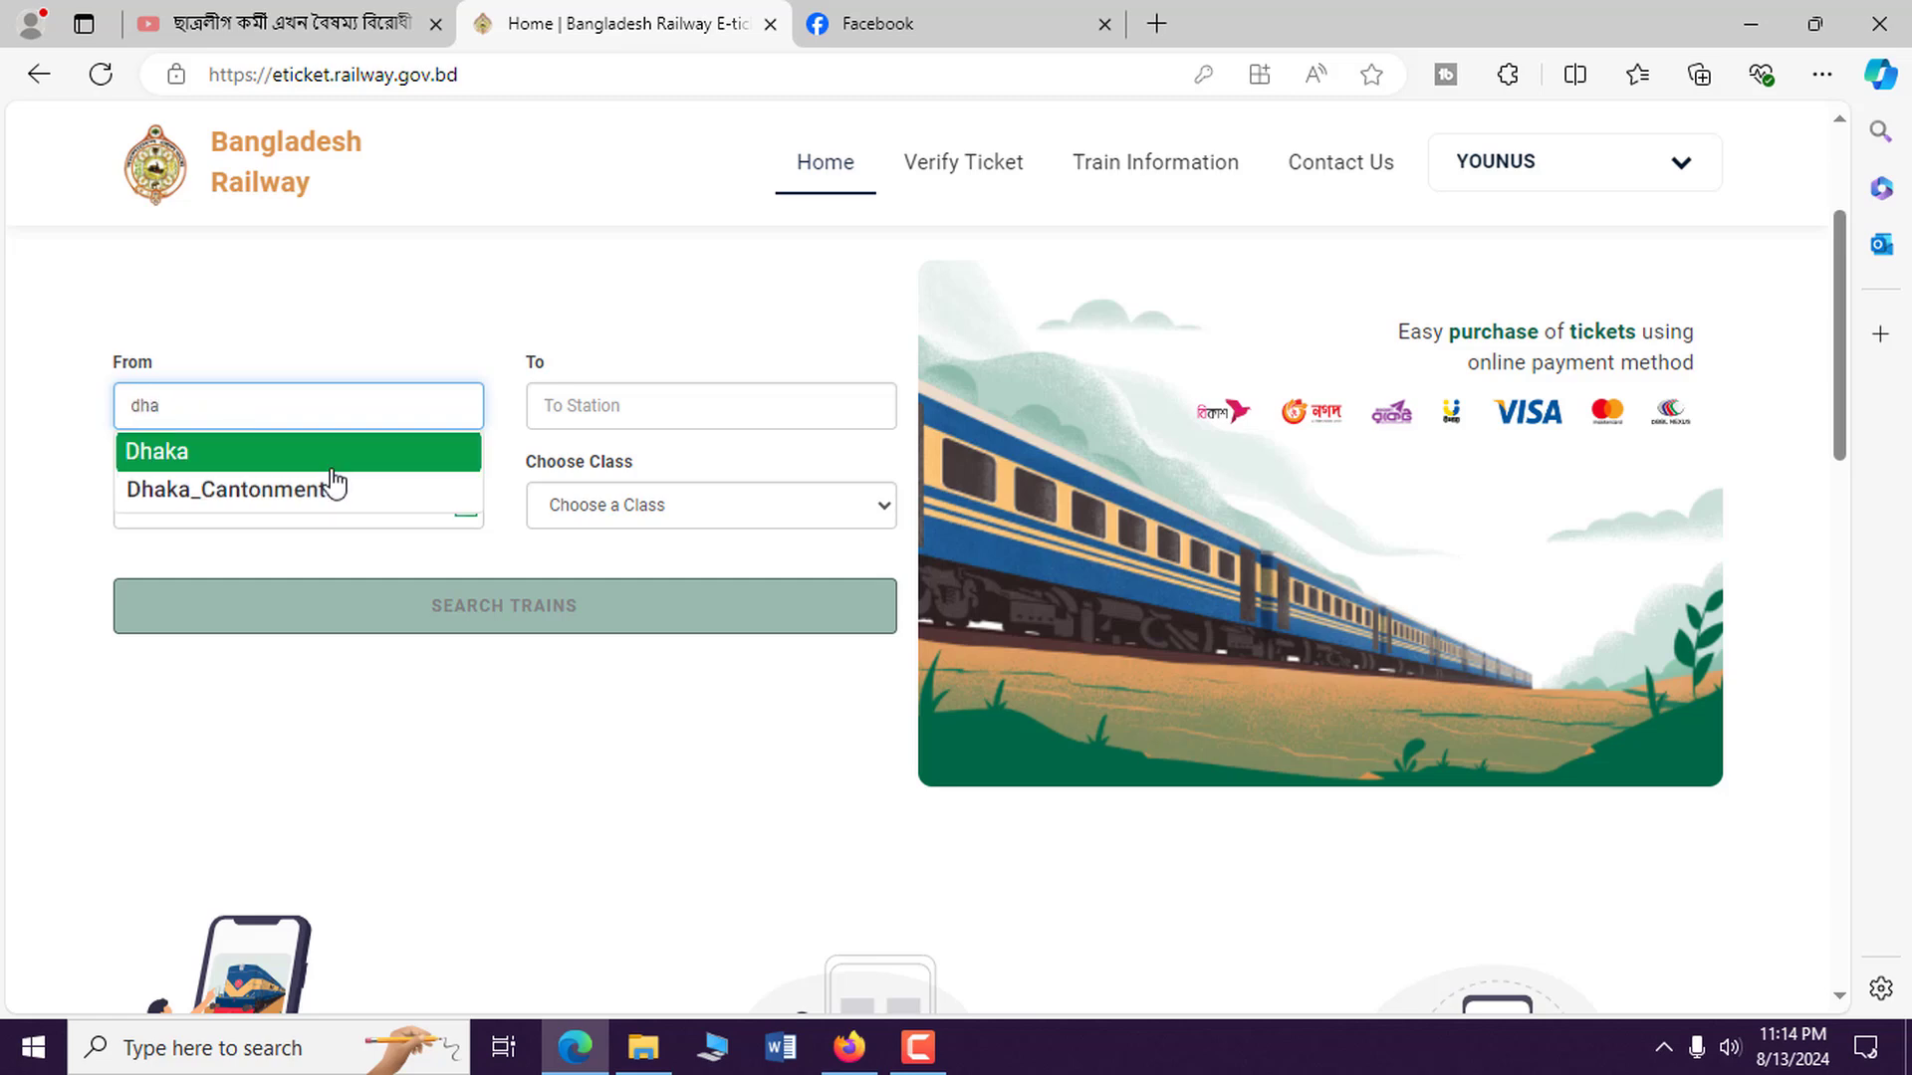
click(312, 450)
click(582, 409)
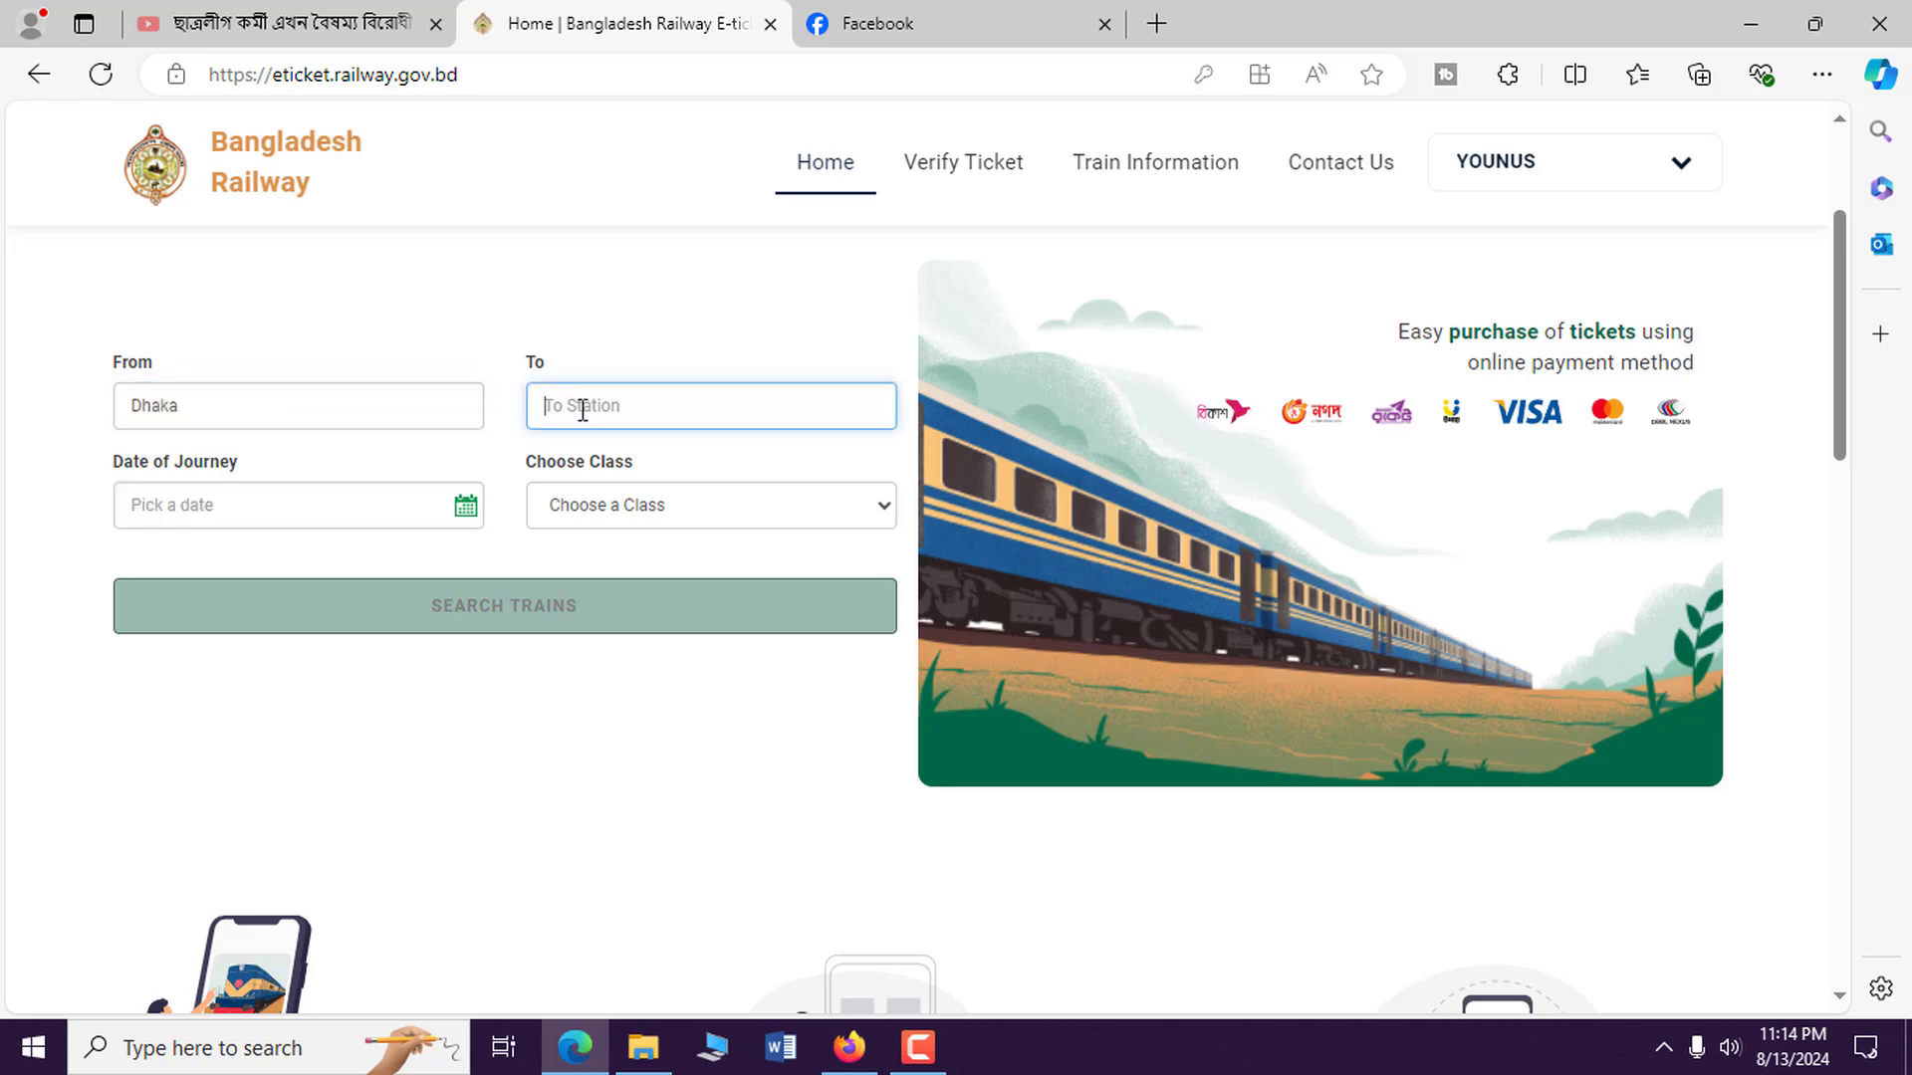
Search trains to Nilphamari on 19 August 2024 in S_CHAIR class.
text(nil)
click(615, 458)
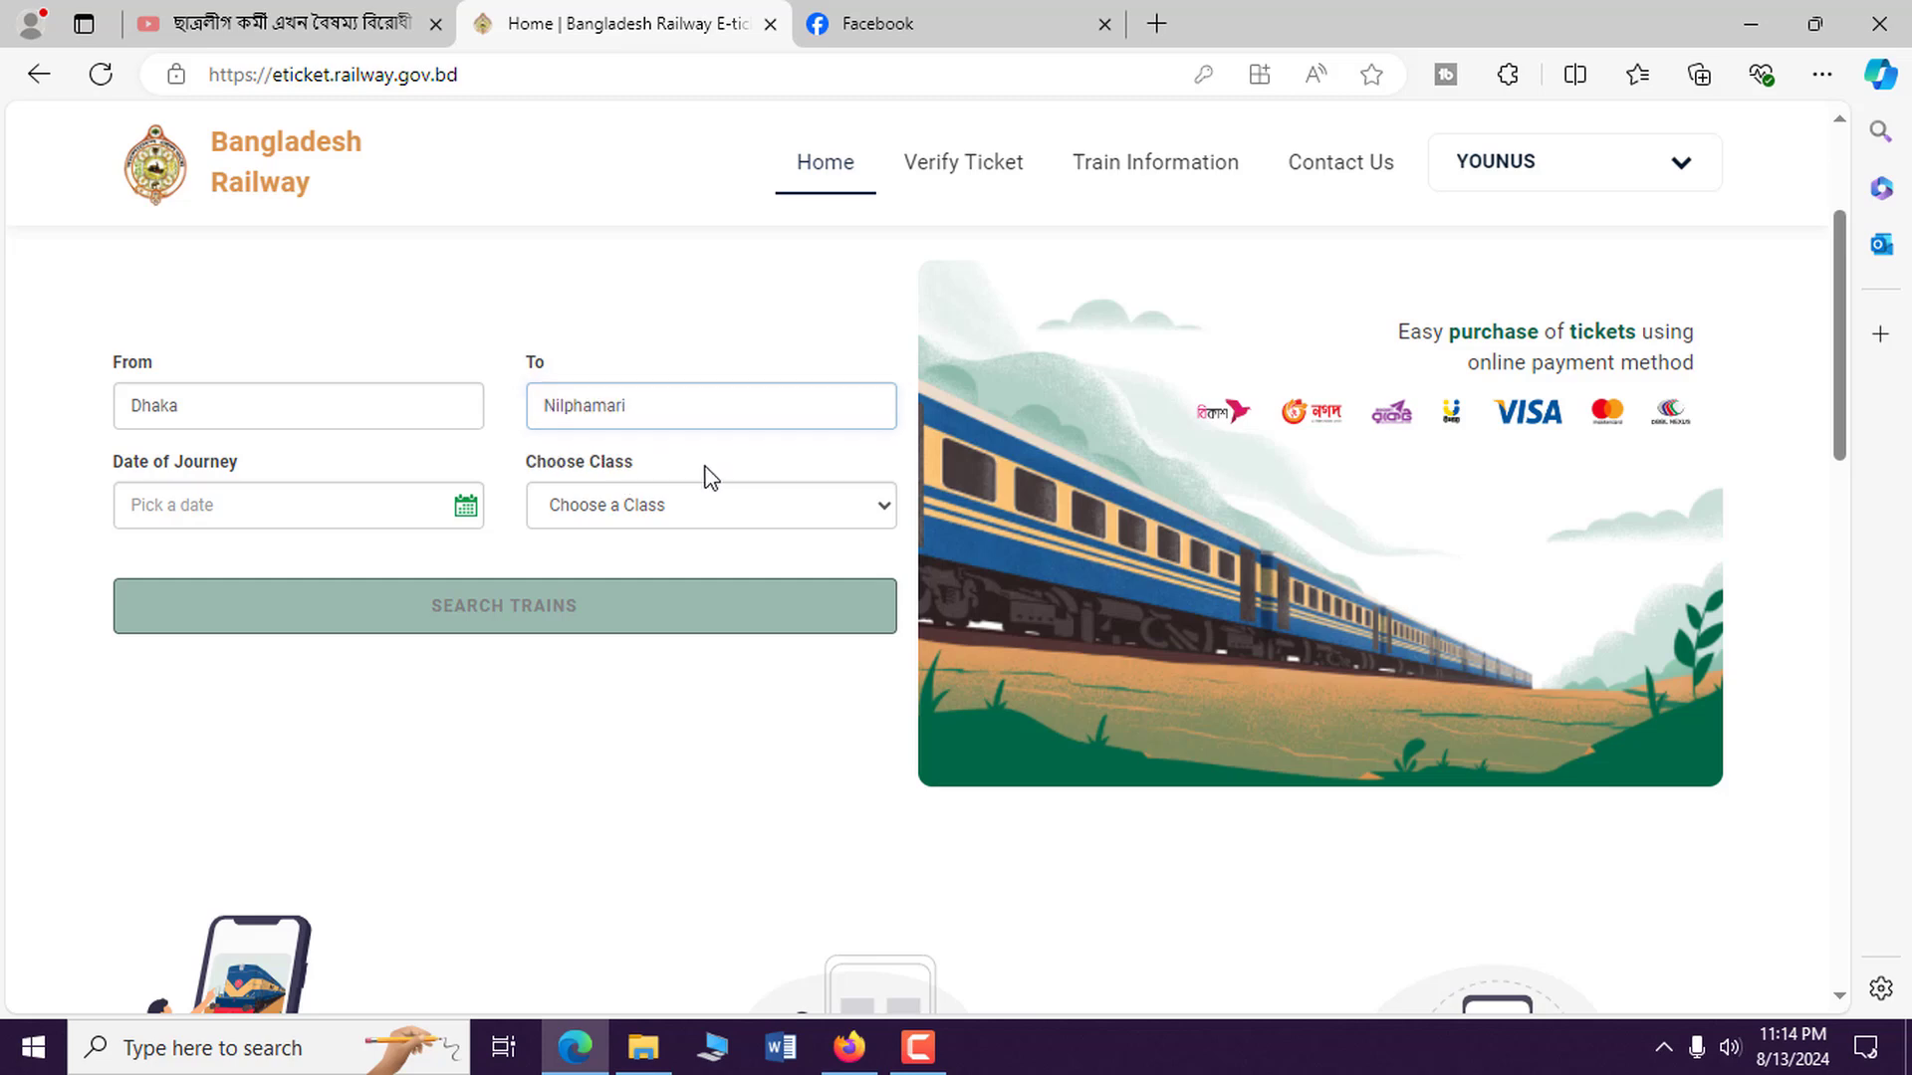
click(329, 505)
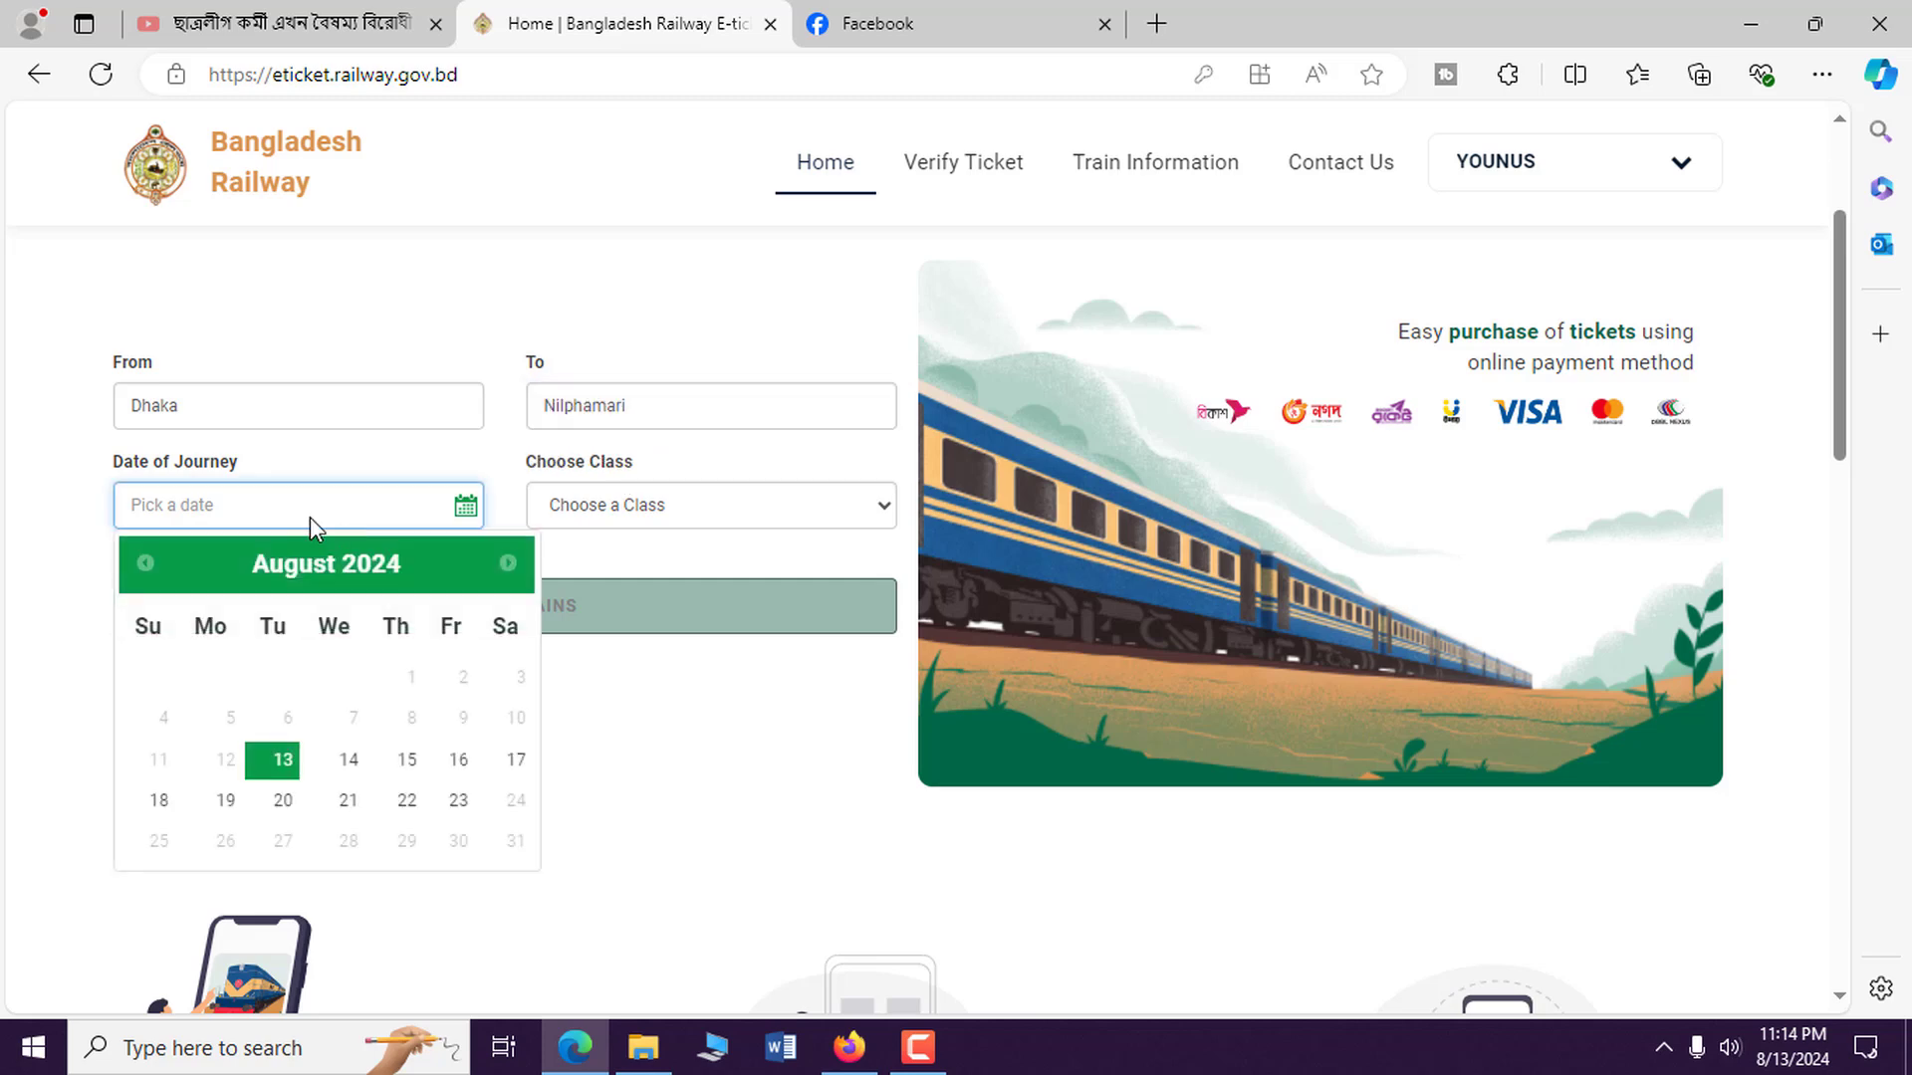
click(226, 801)
click(670, 505)
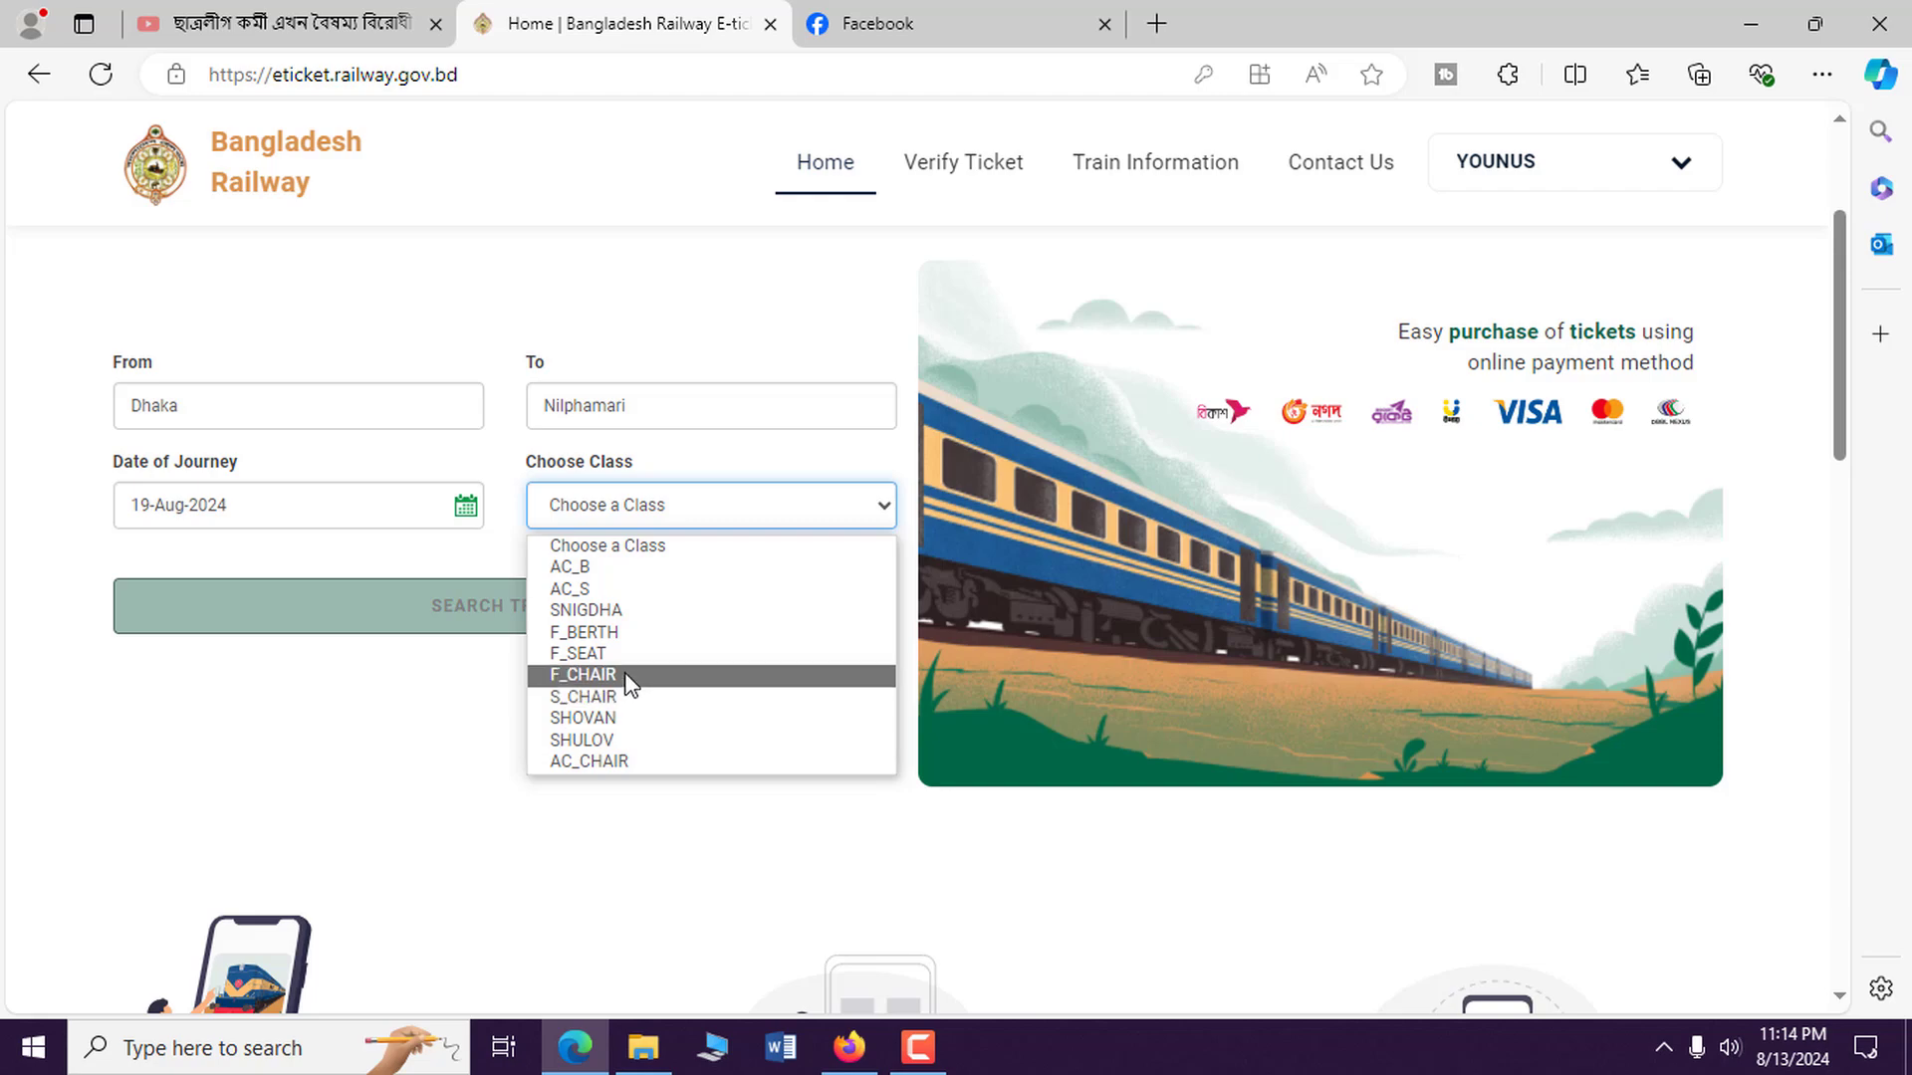
click(637, 697)
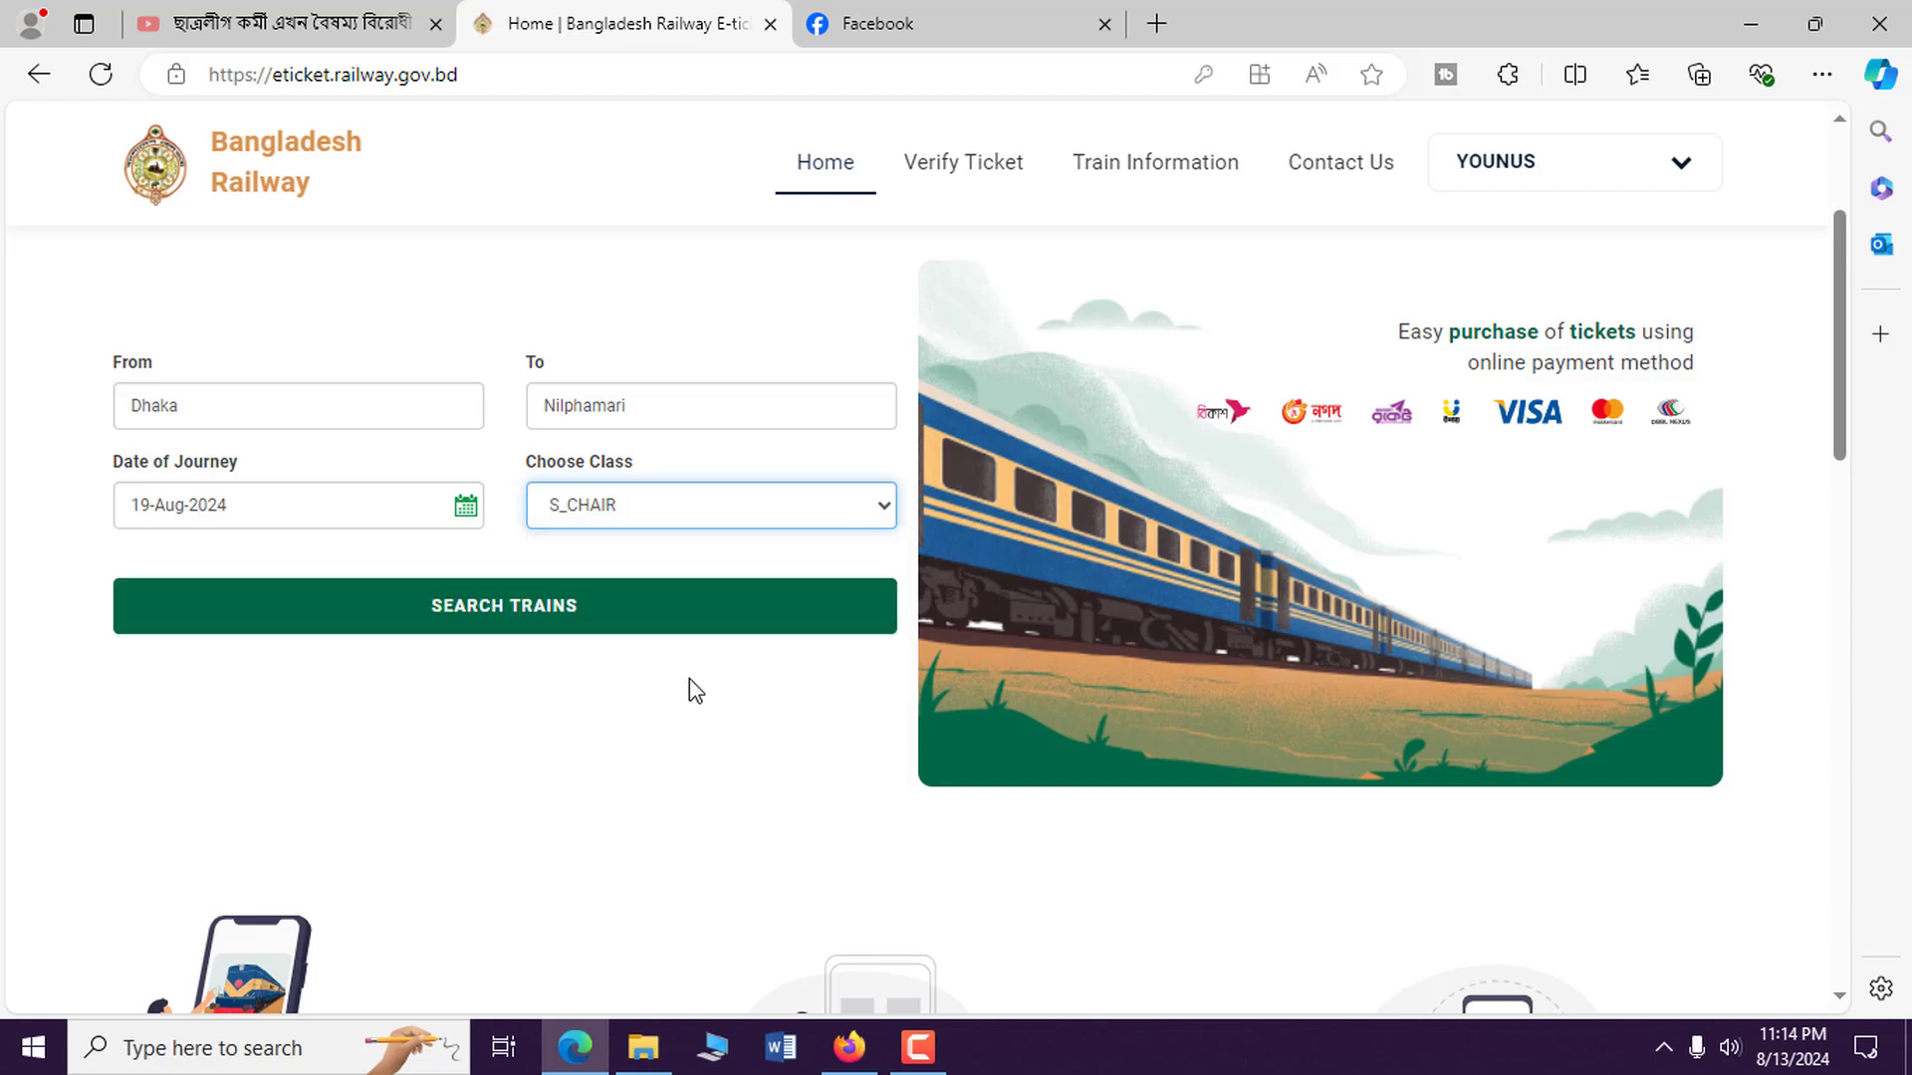
click(544, 626)
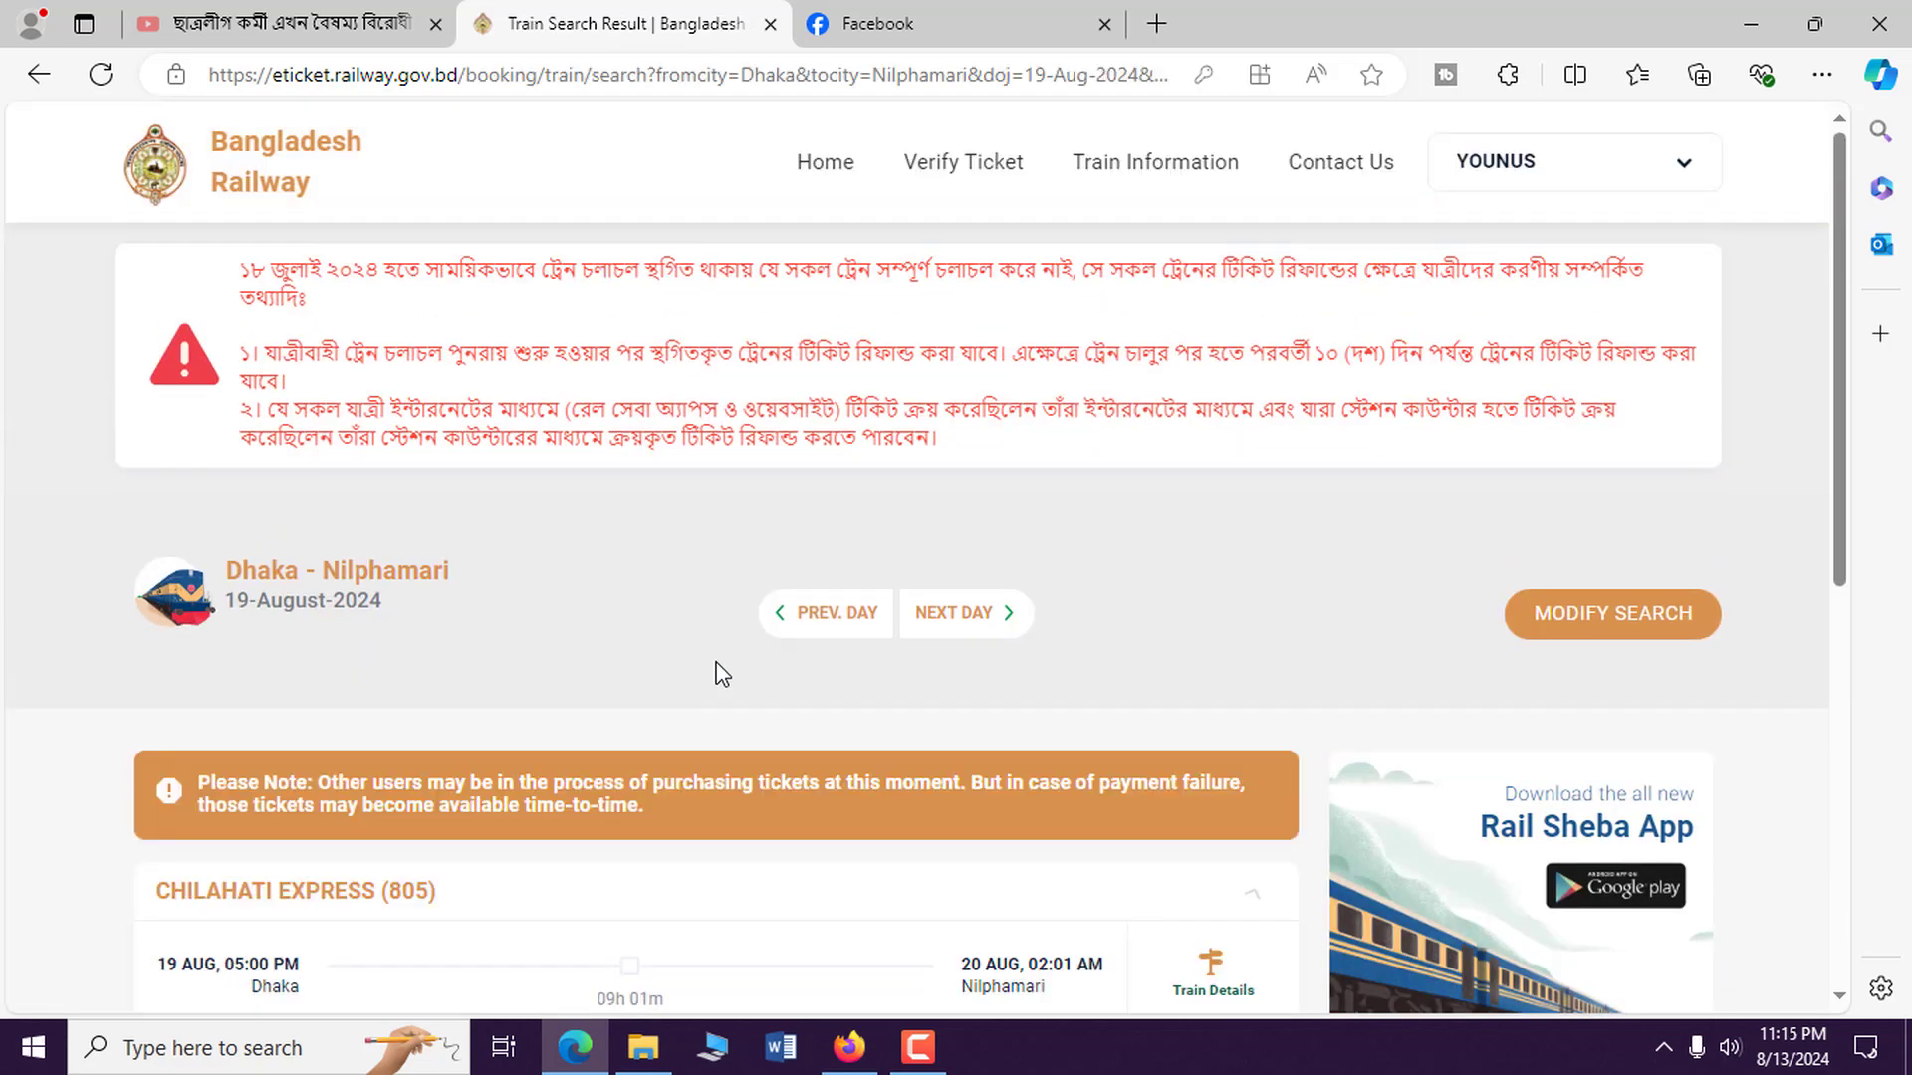
scroll(721, 674, down, 4)
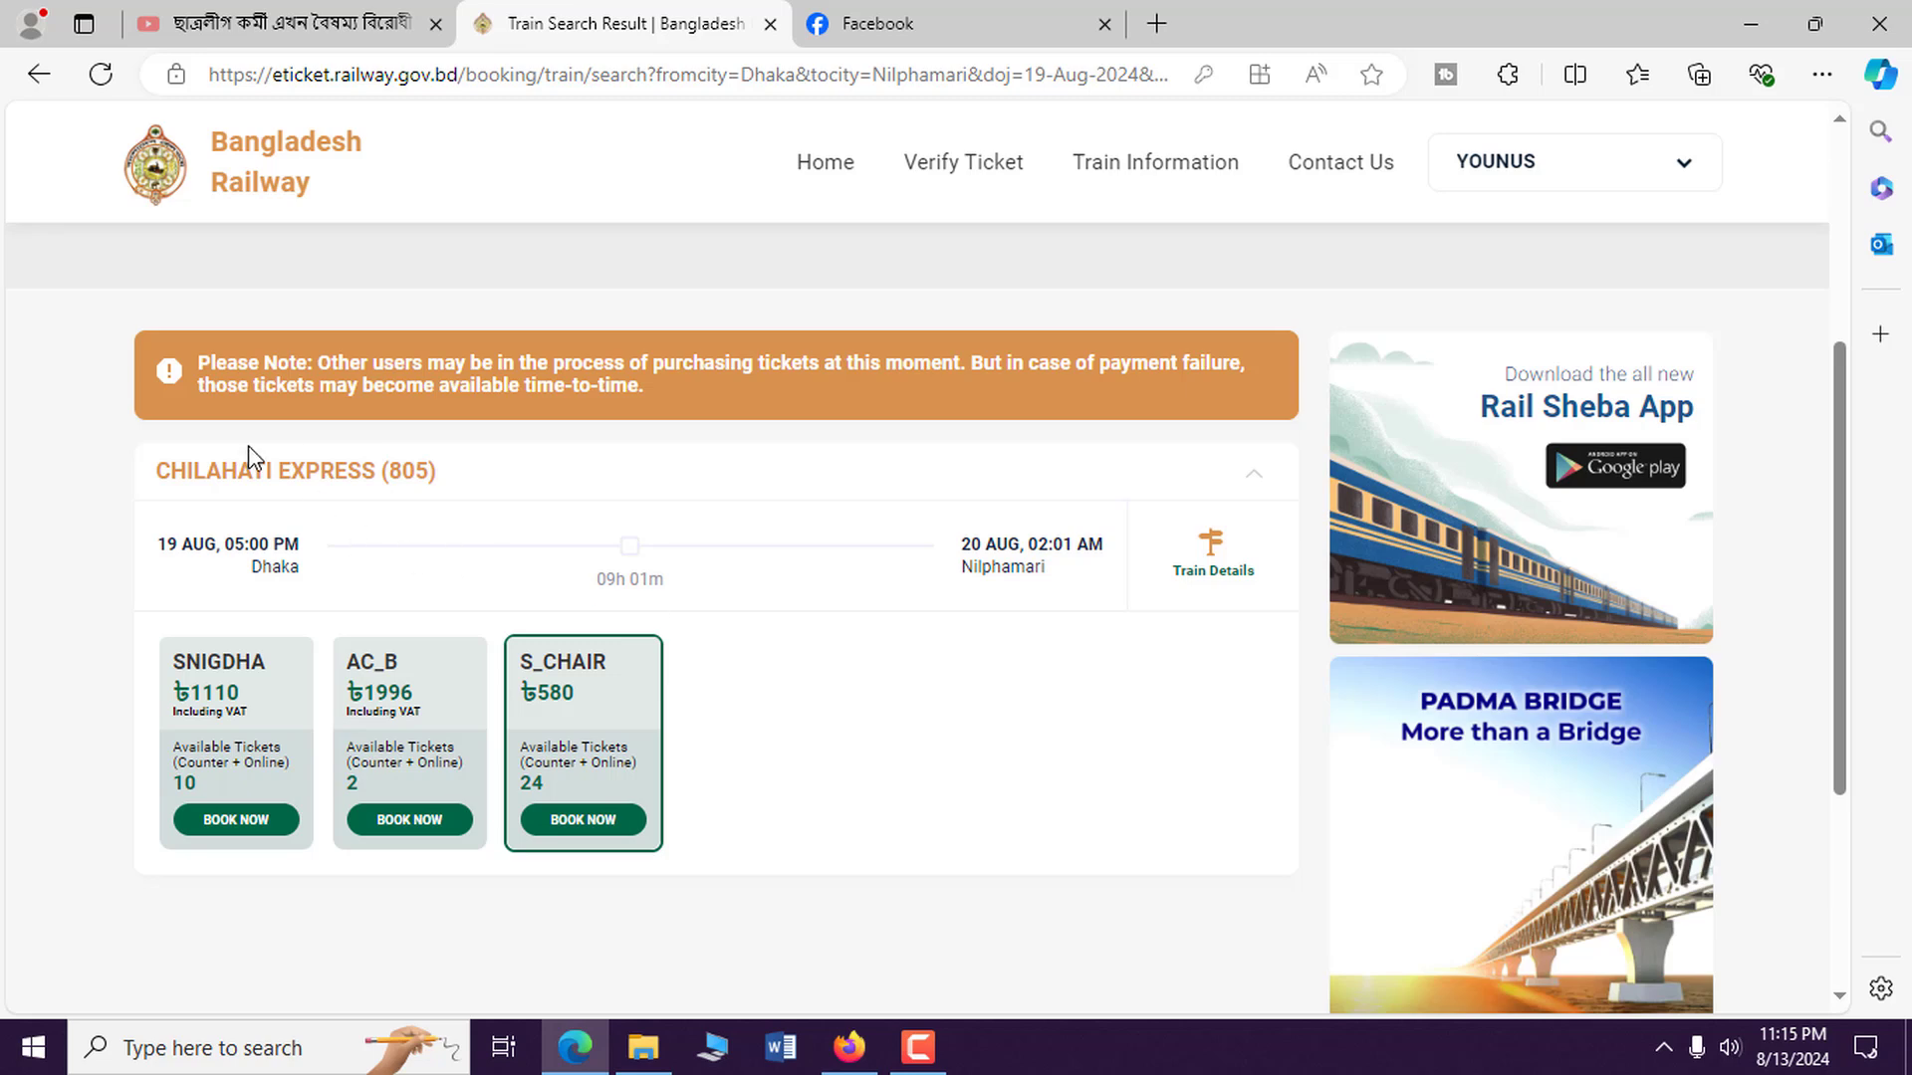
drag(199, 463, 440, 469)
click(439, 469)
double_click(322, 472)
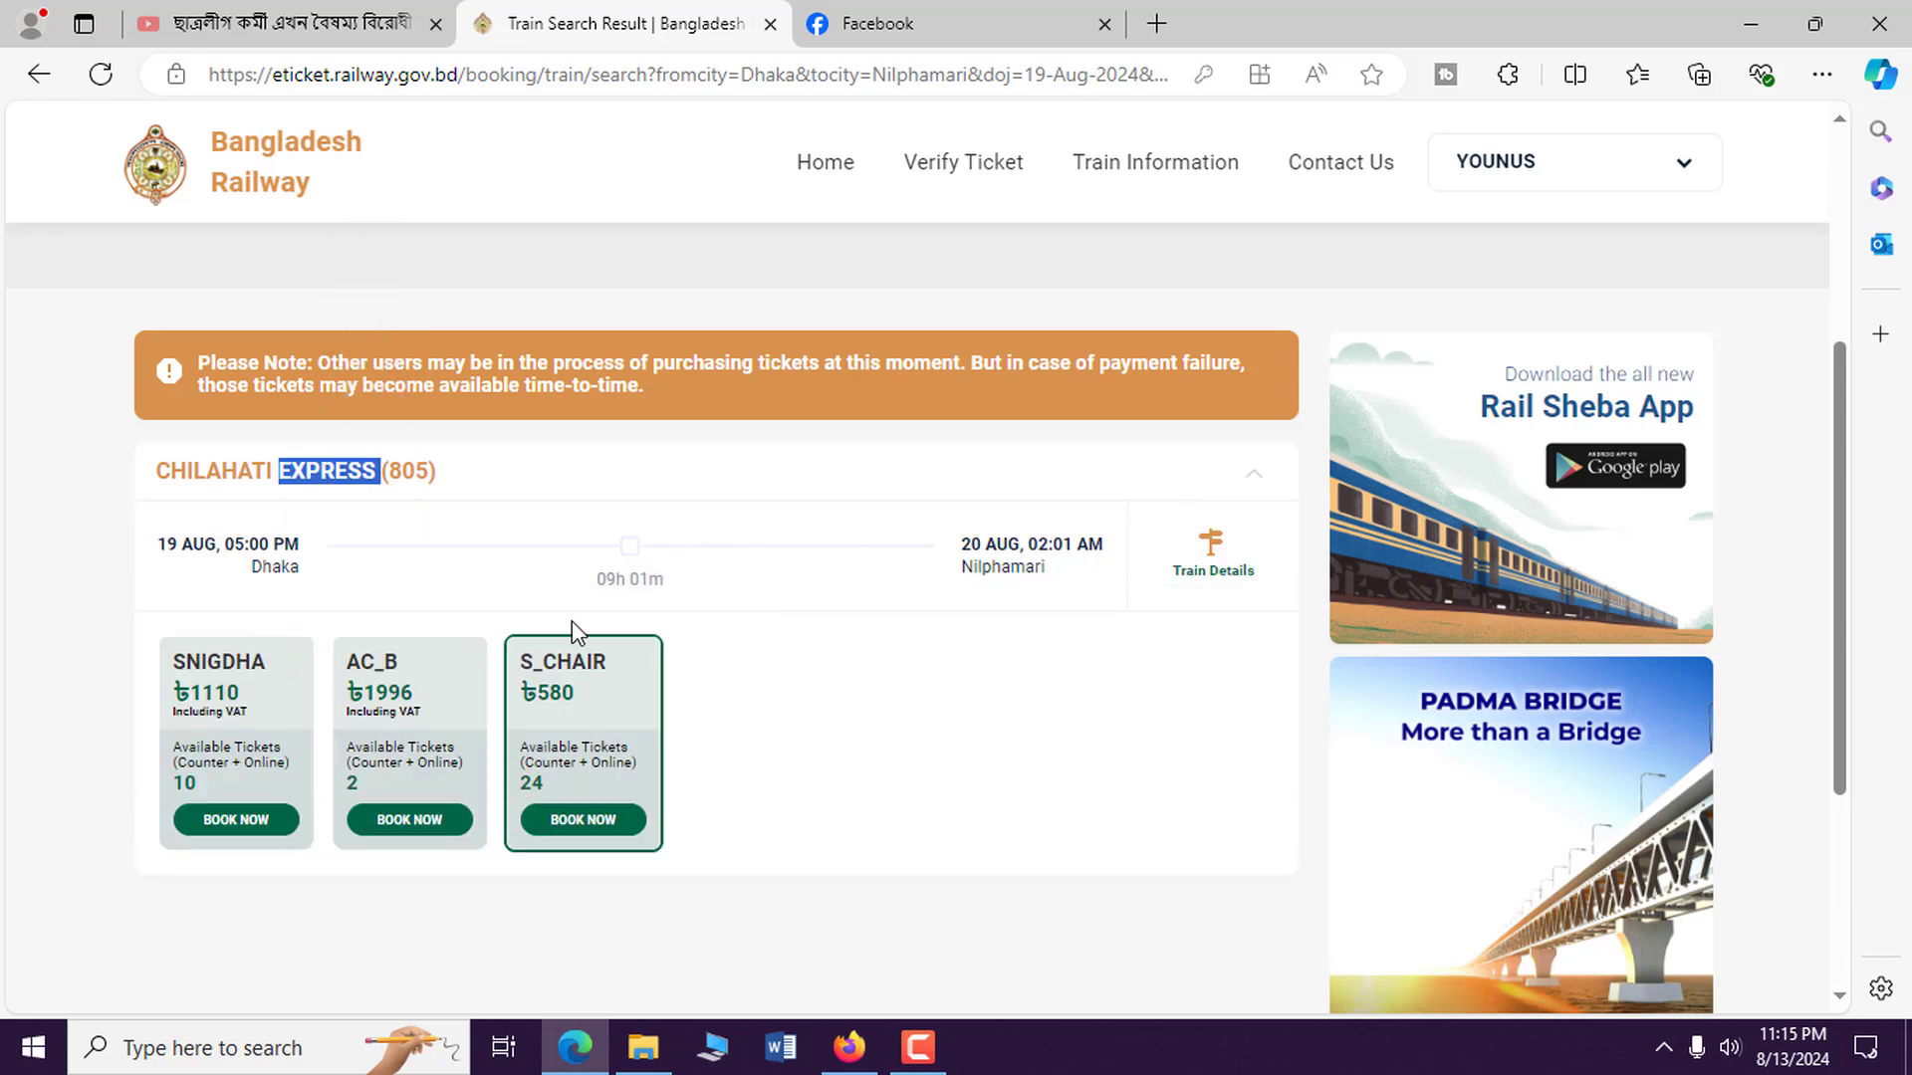
drag(155, 551, 300, 546)
drag(589, 579, 1020, 547)
click(961, 628)
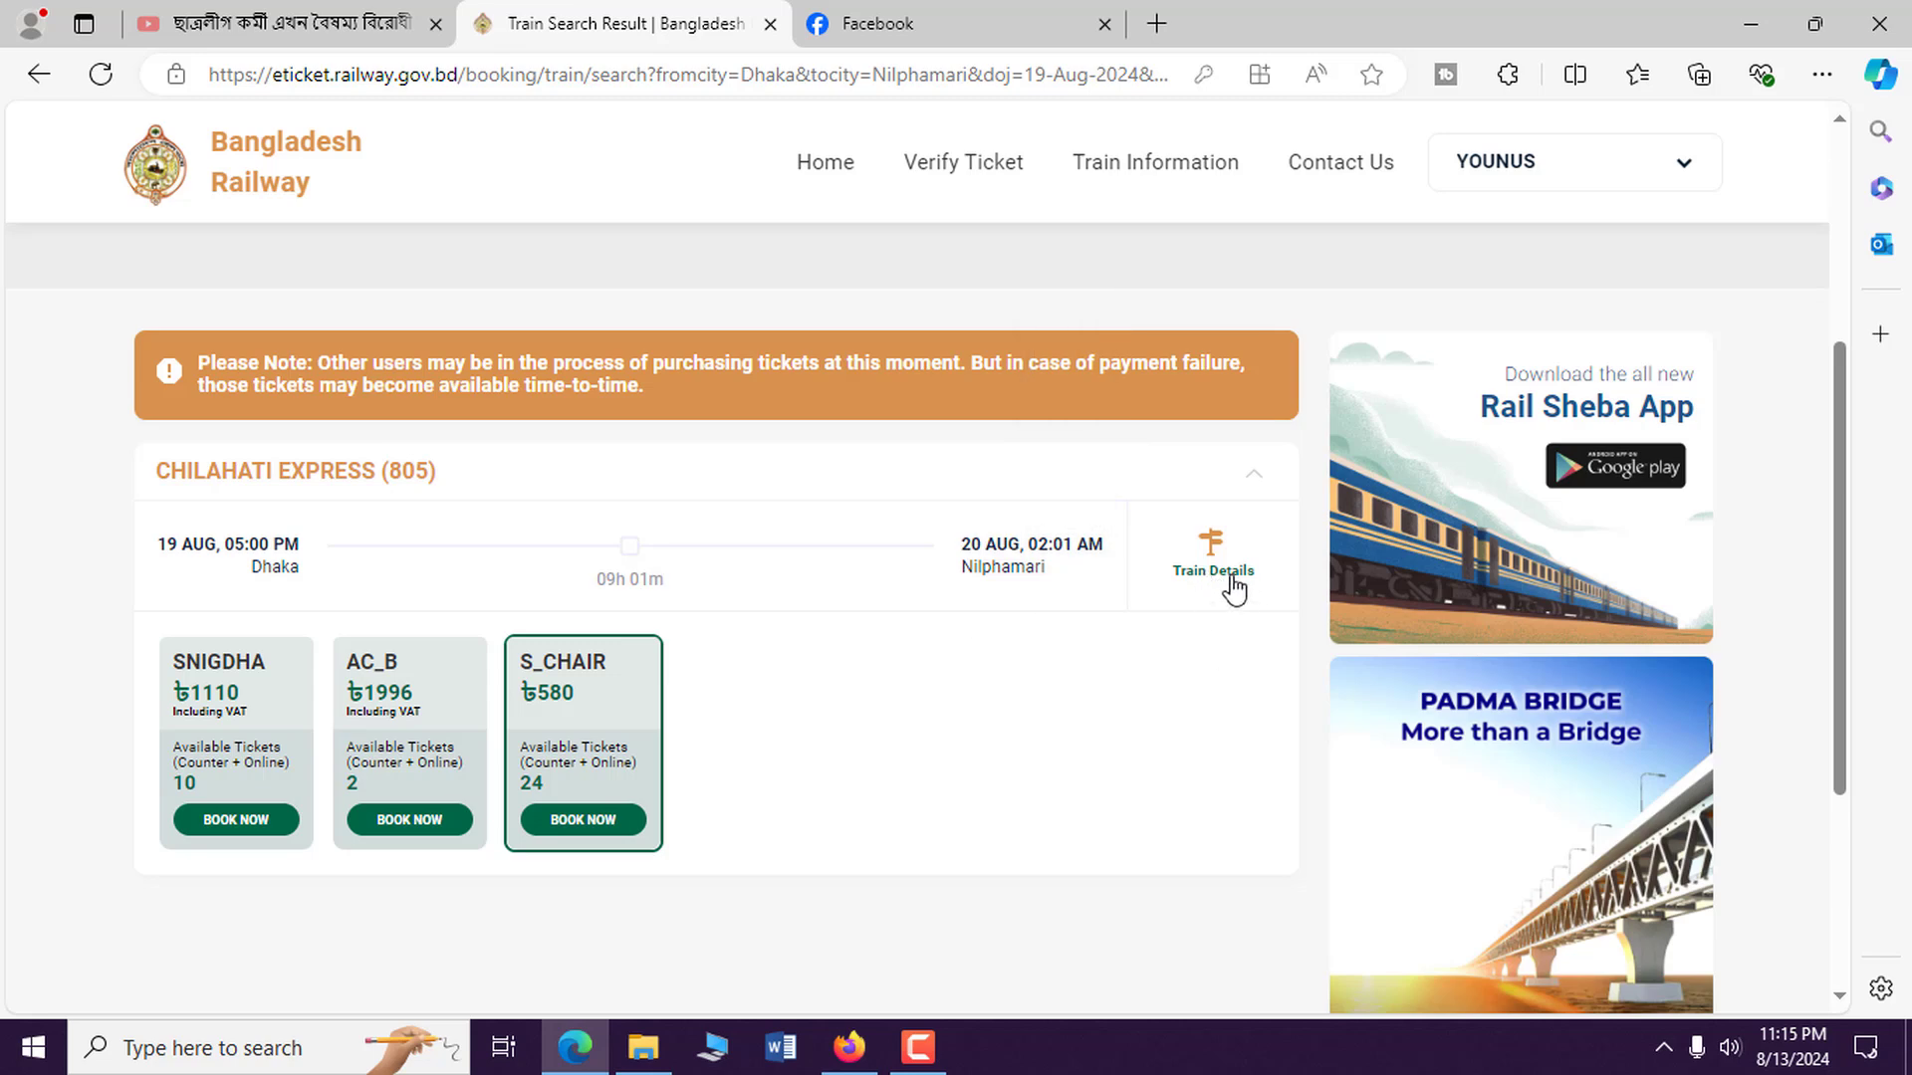
click(1235, 587)
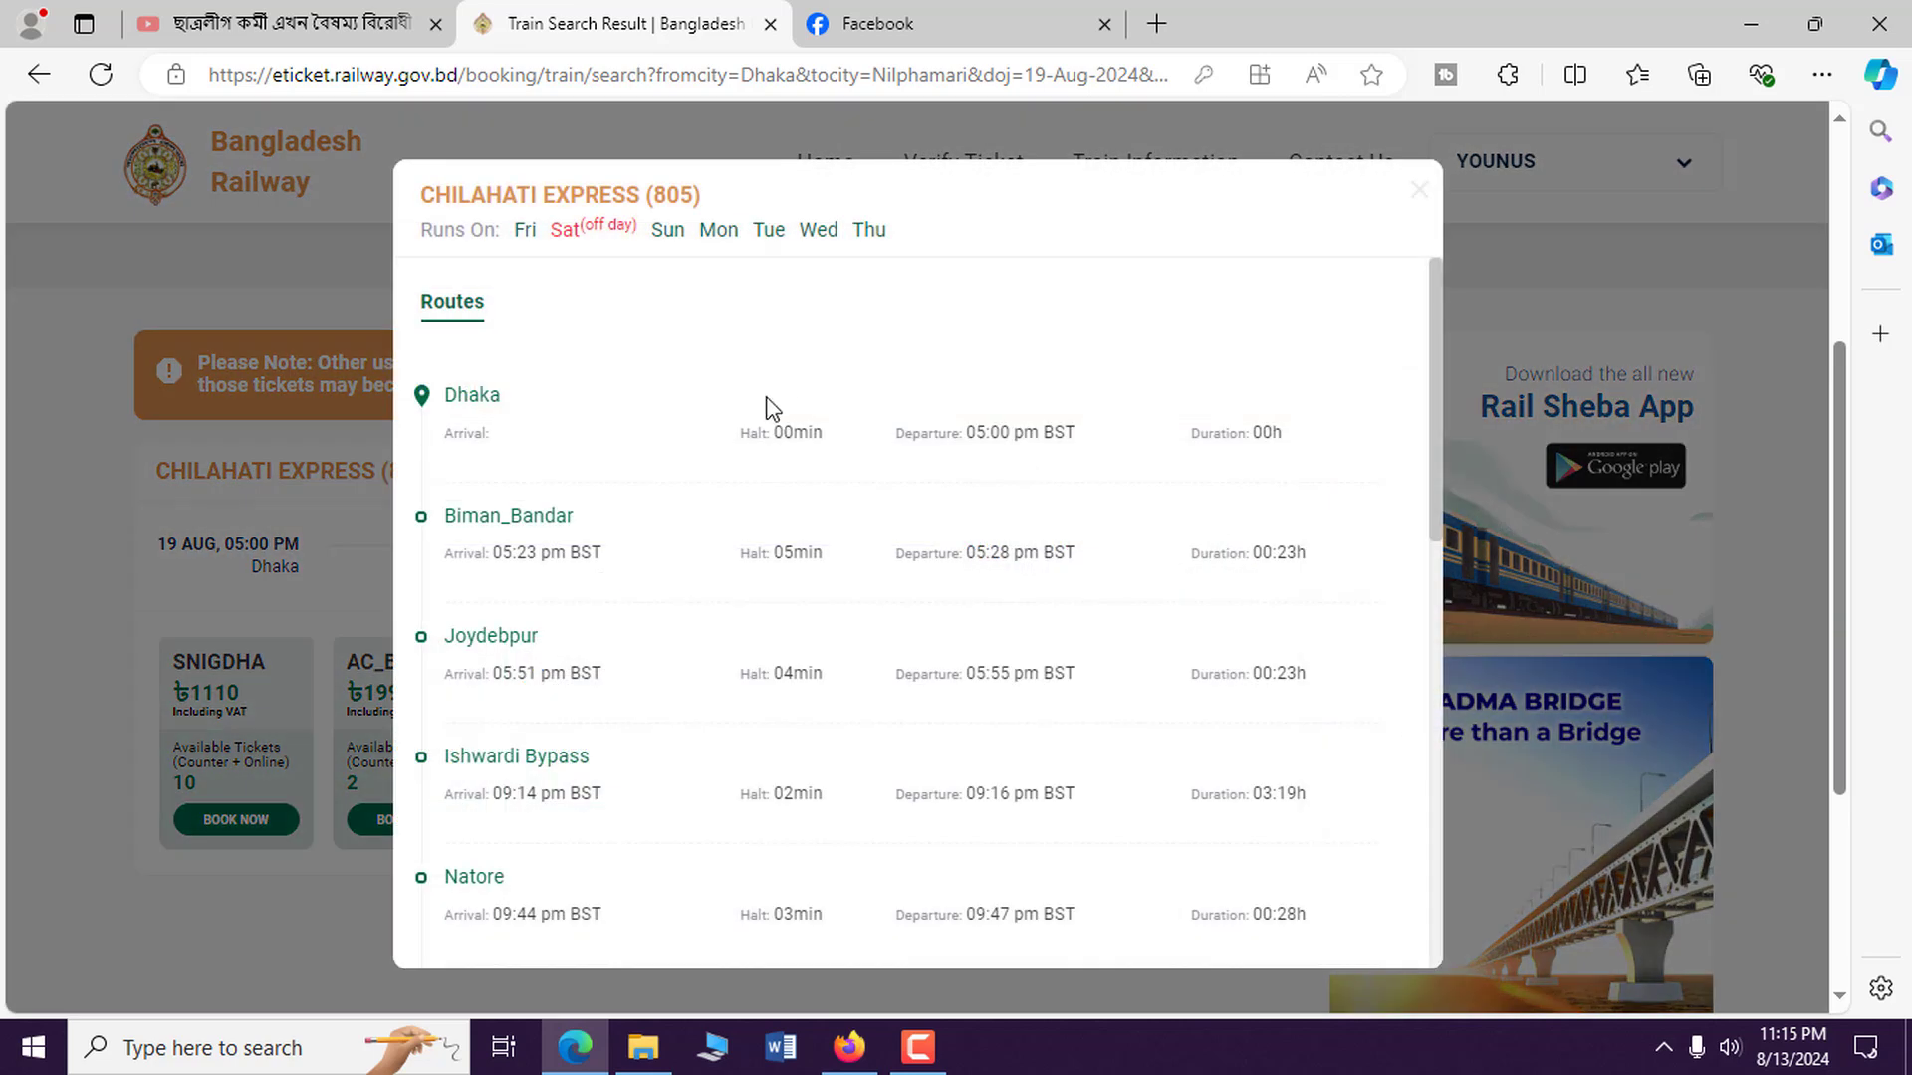
scroll(627, 619, down, 4)
scroll(588, 802, down, 7)
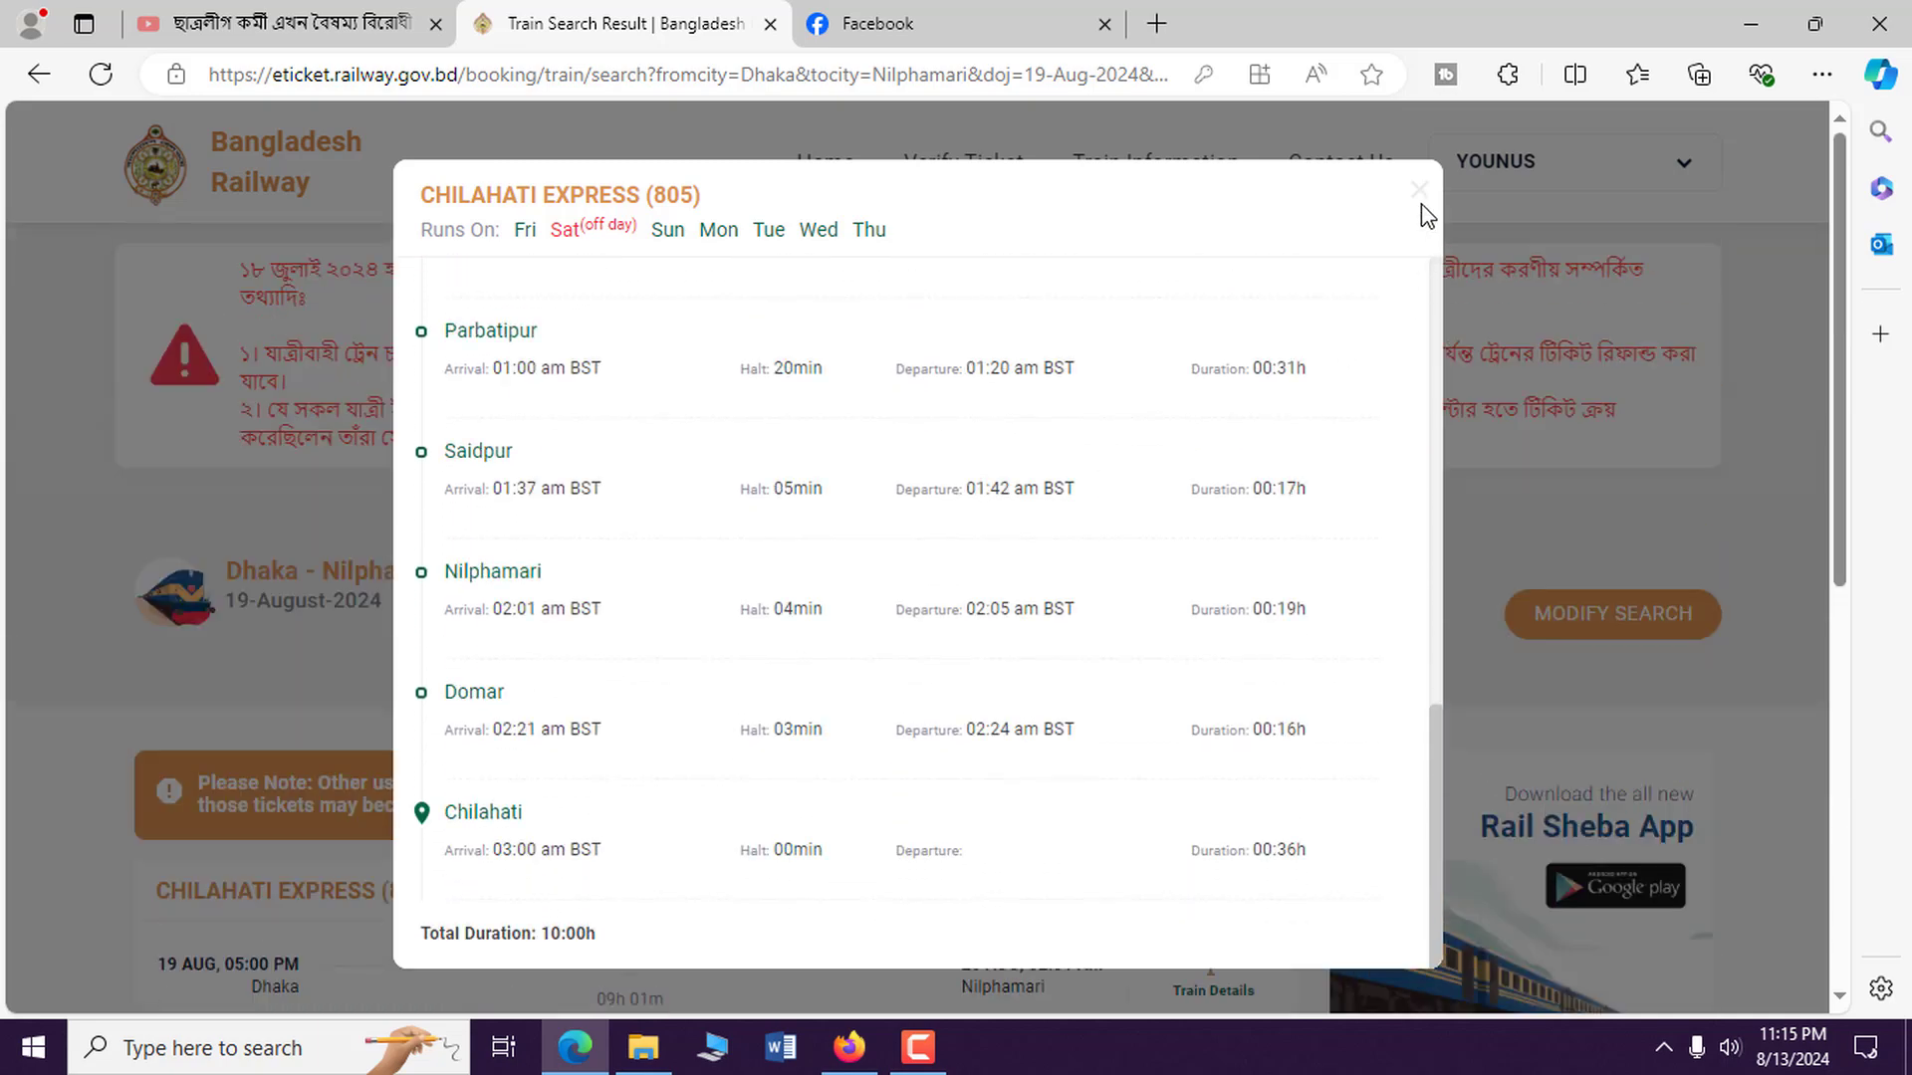
click(1419, 192)
scroll(667, 553, down, 3)
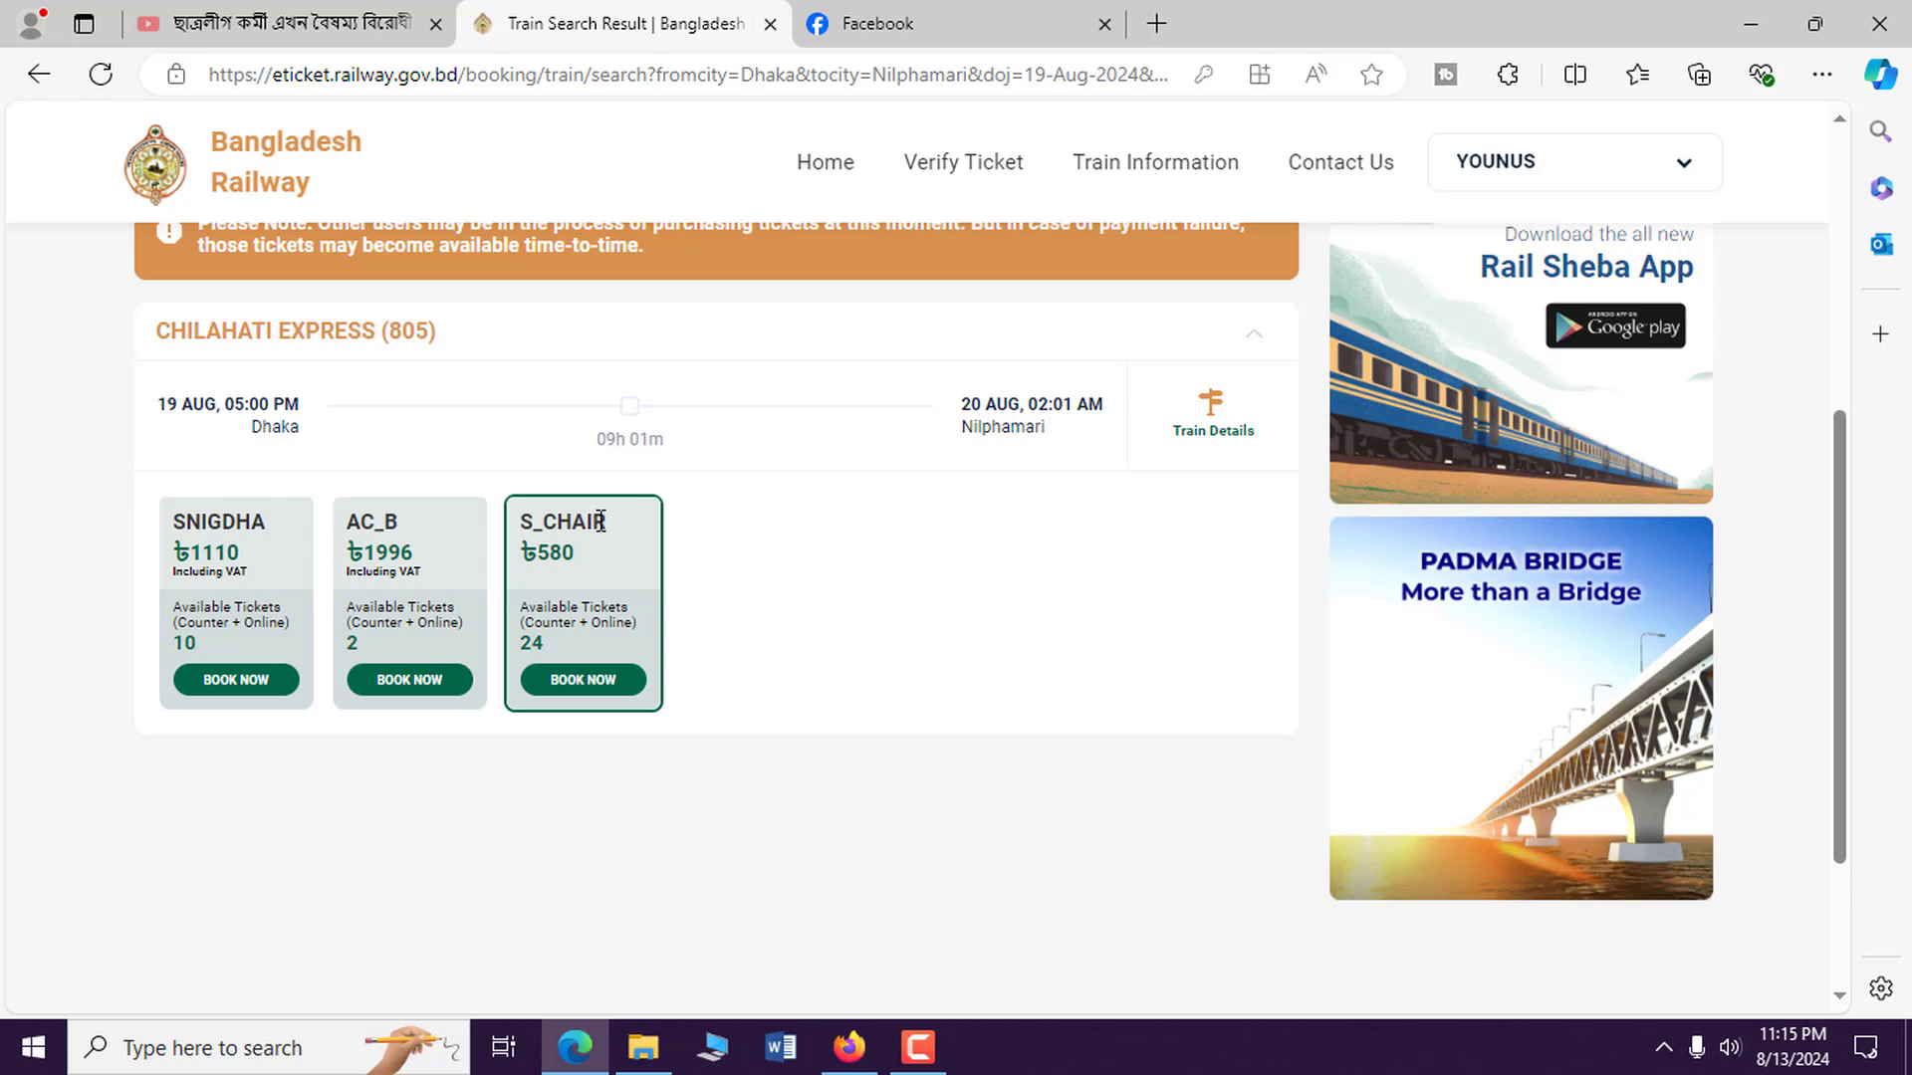
Start booking S_CHAIR on Chilahati Express and switch to coach JA.
drag(348, 516, 403, 523)
click(370, 518)
click(594, 687)
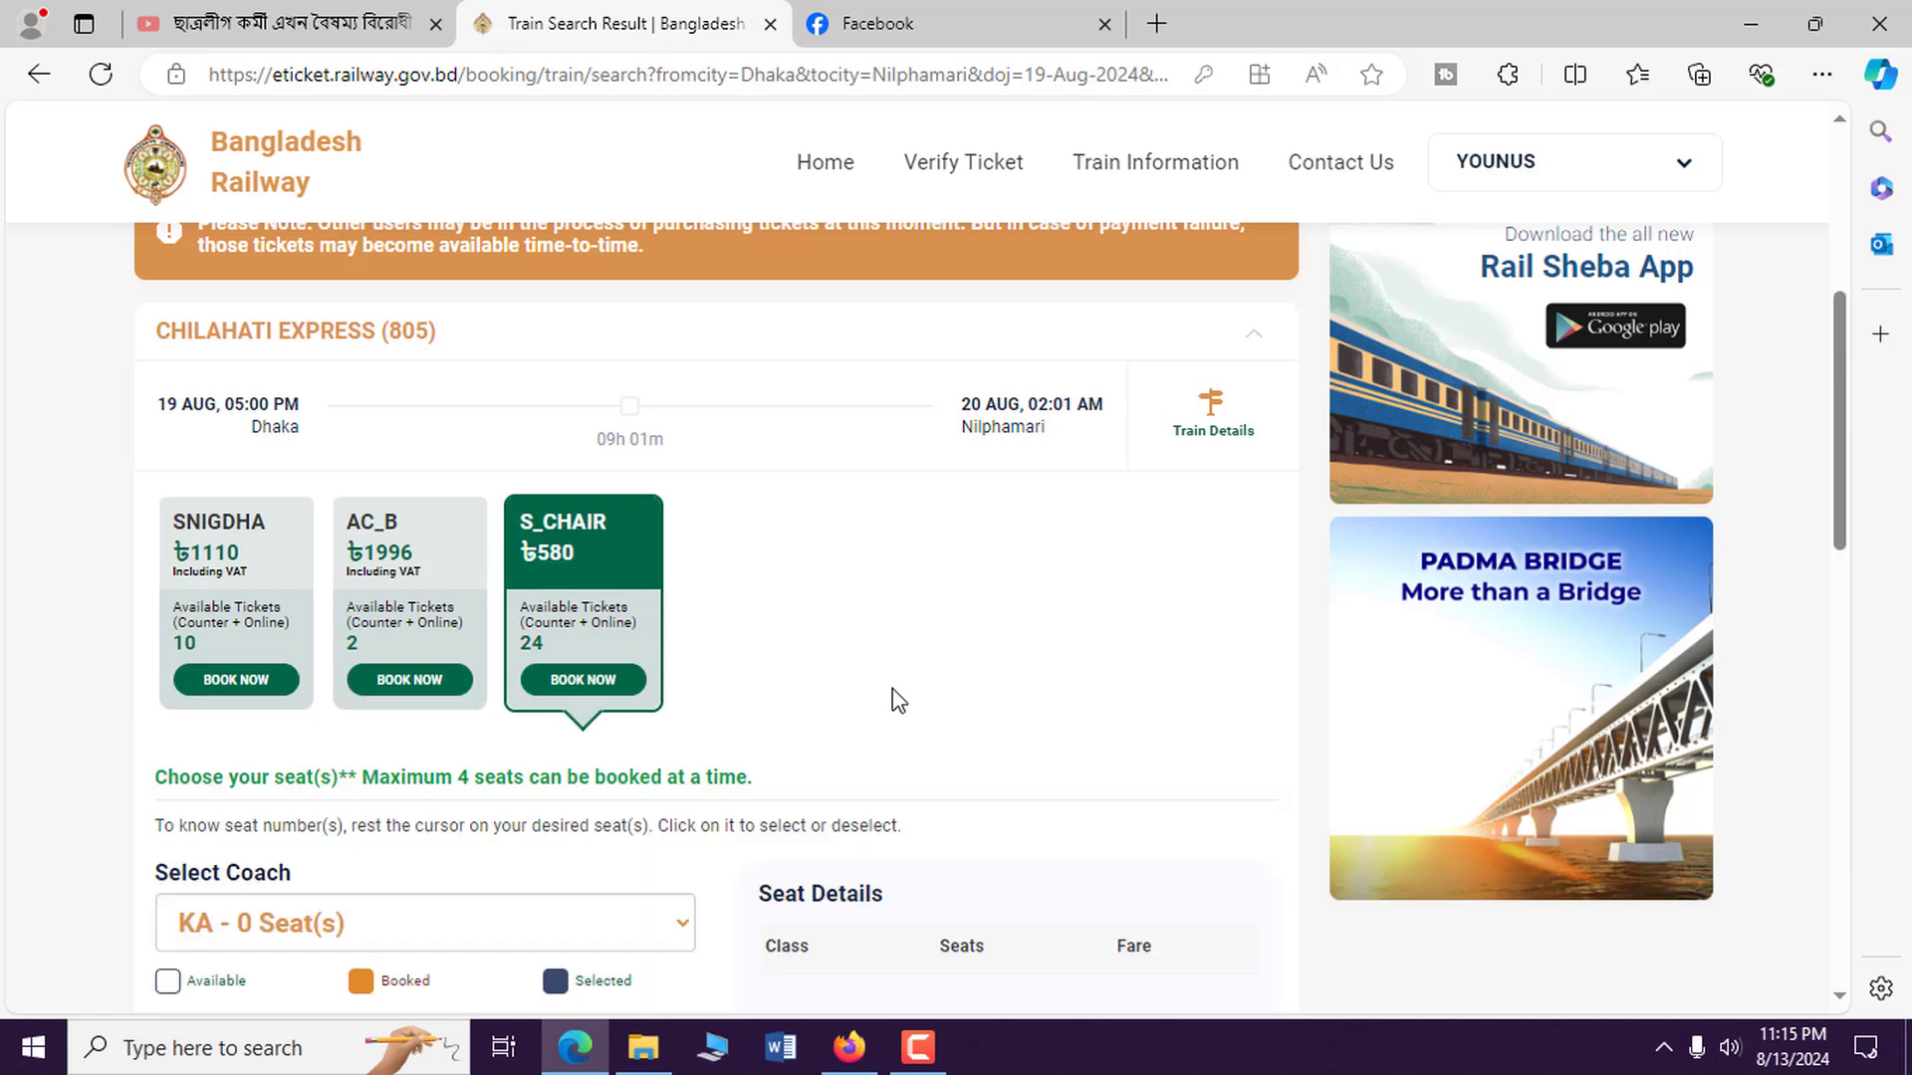
scroll(792, 543, down, 2)
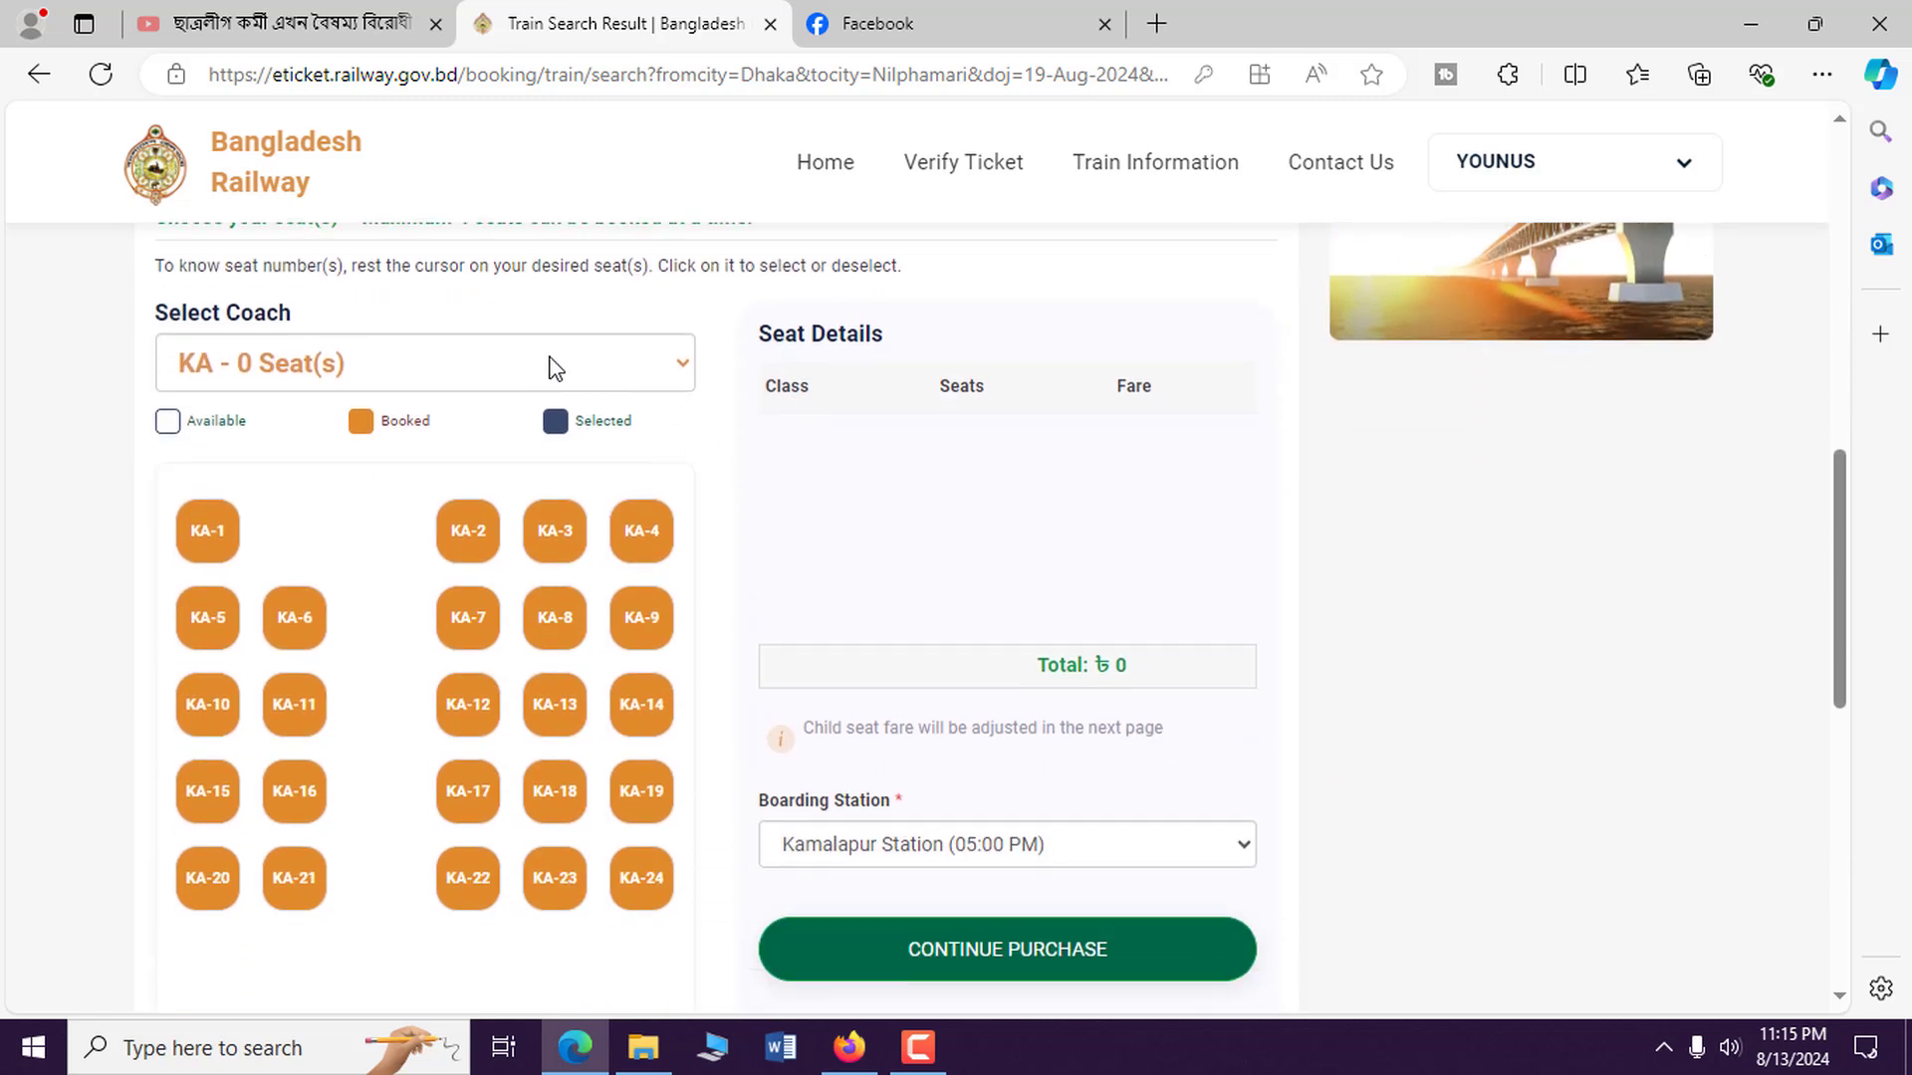
click(551, 364)
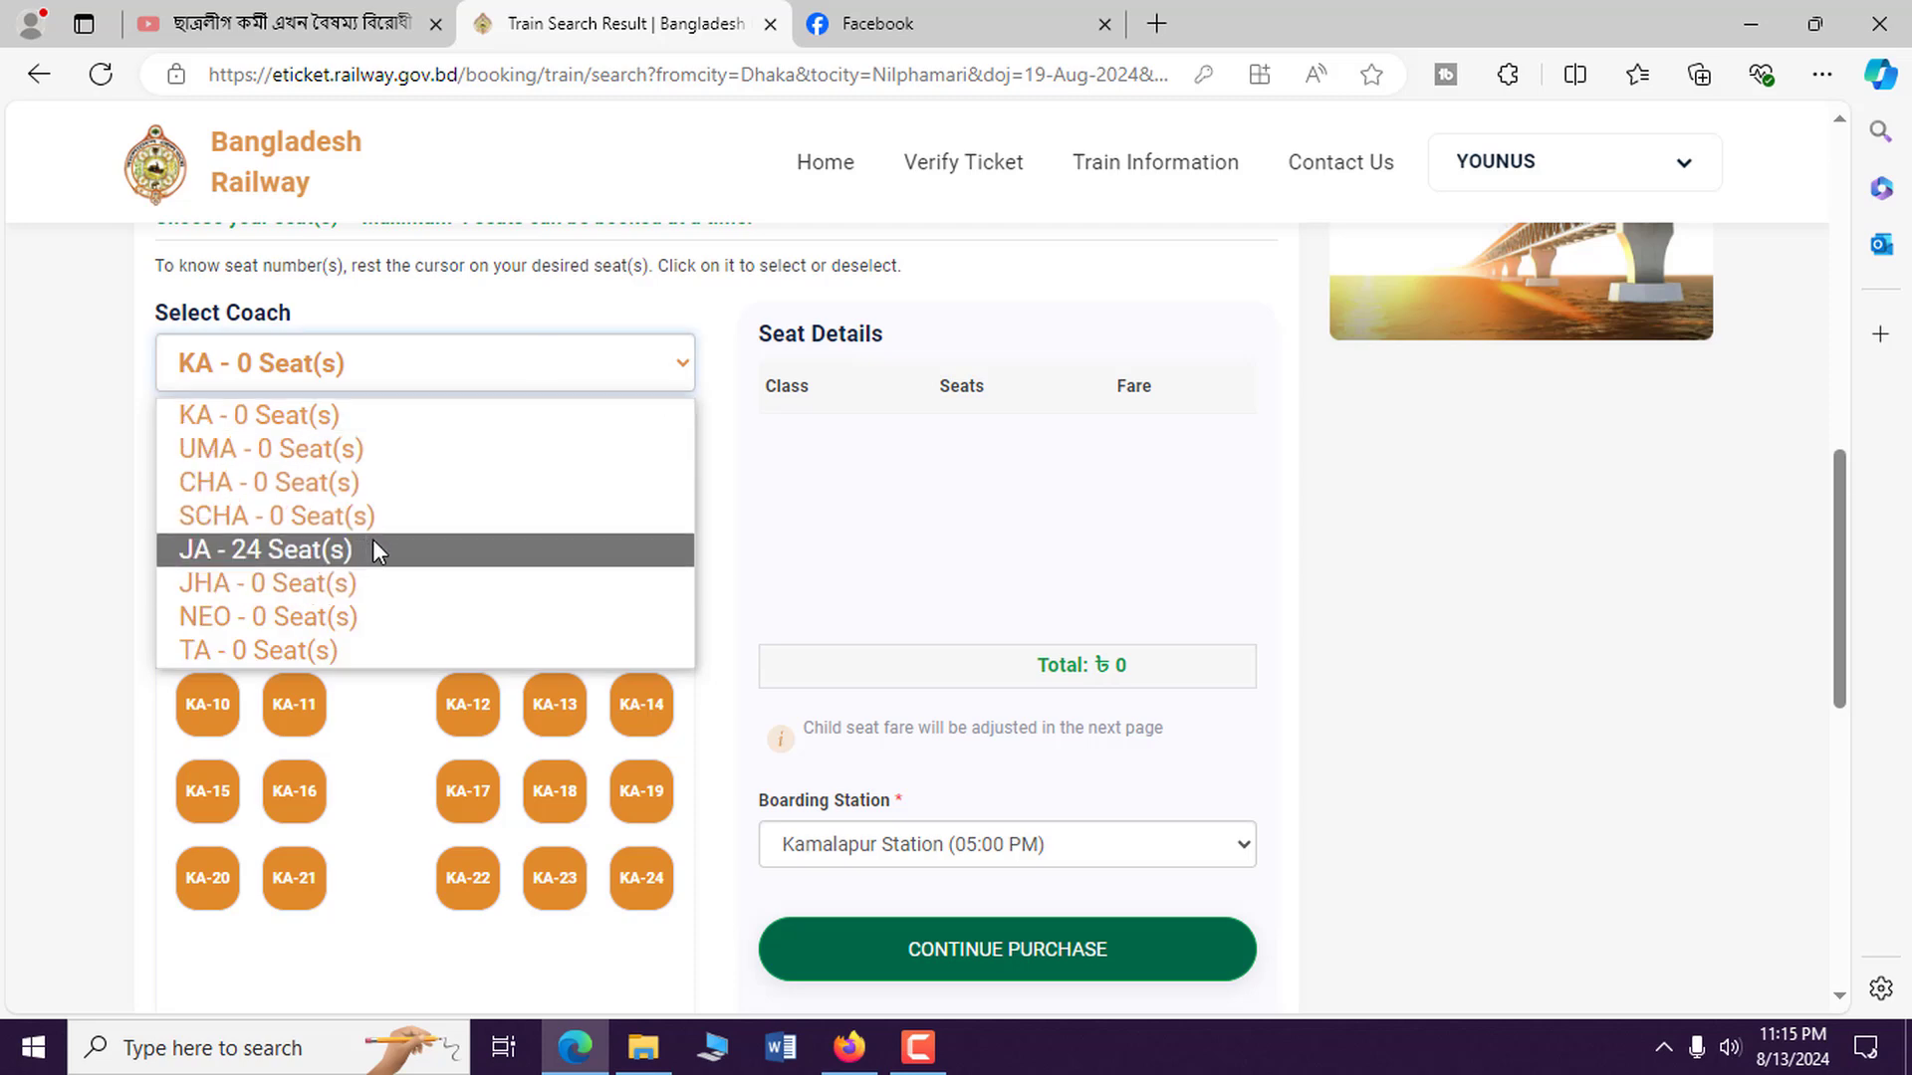
click(282, 550)
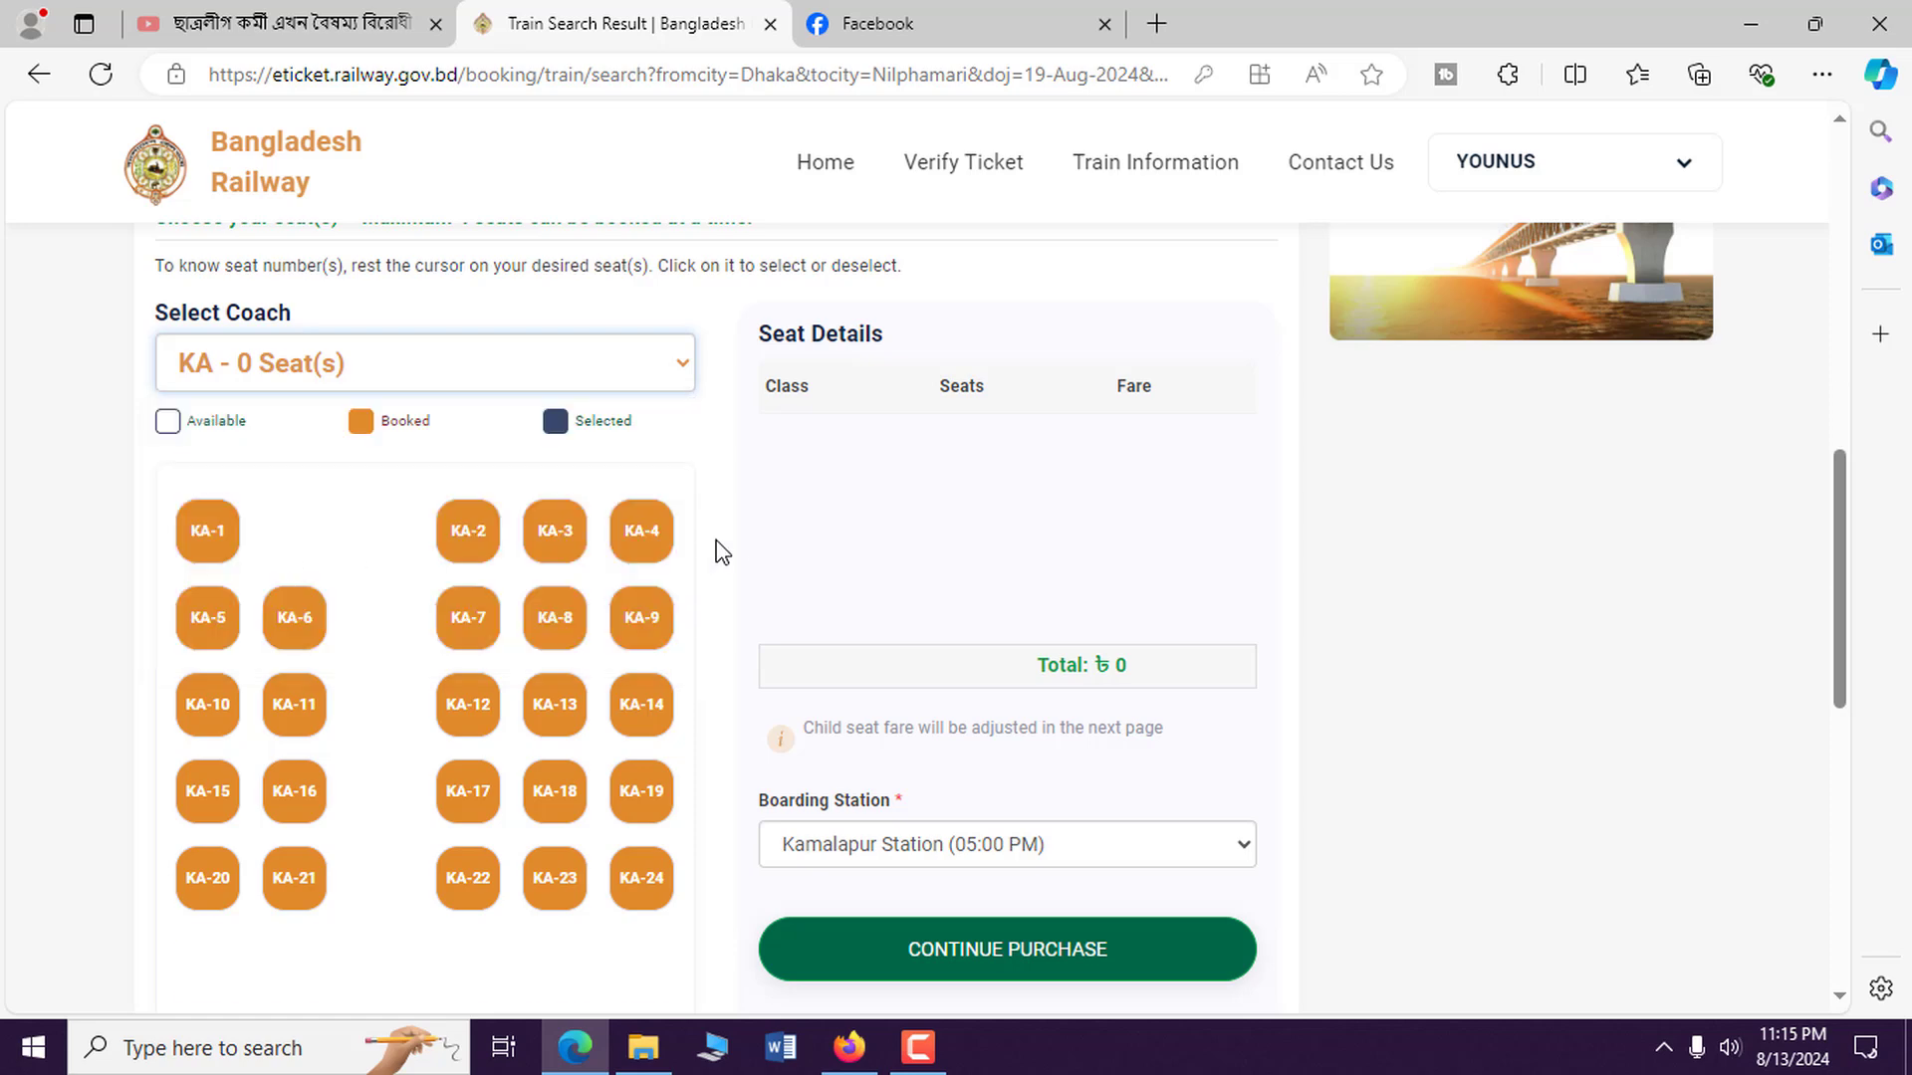
scroll(735, 543, down, 3)
scroll(737, 529, up, 3)
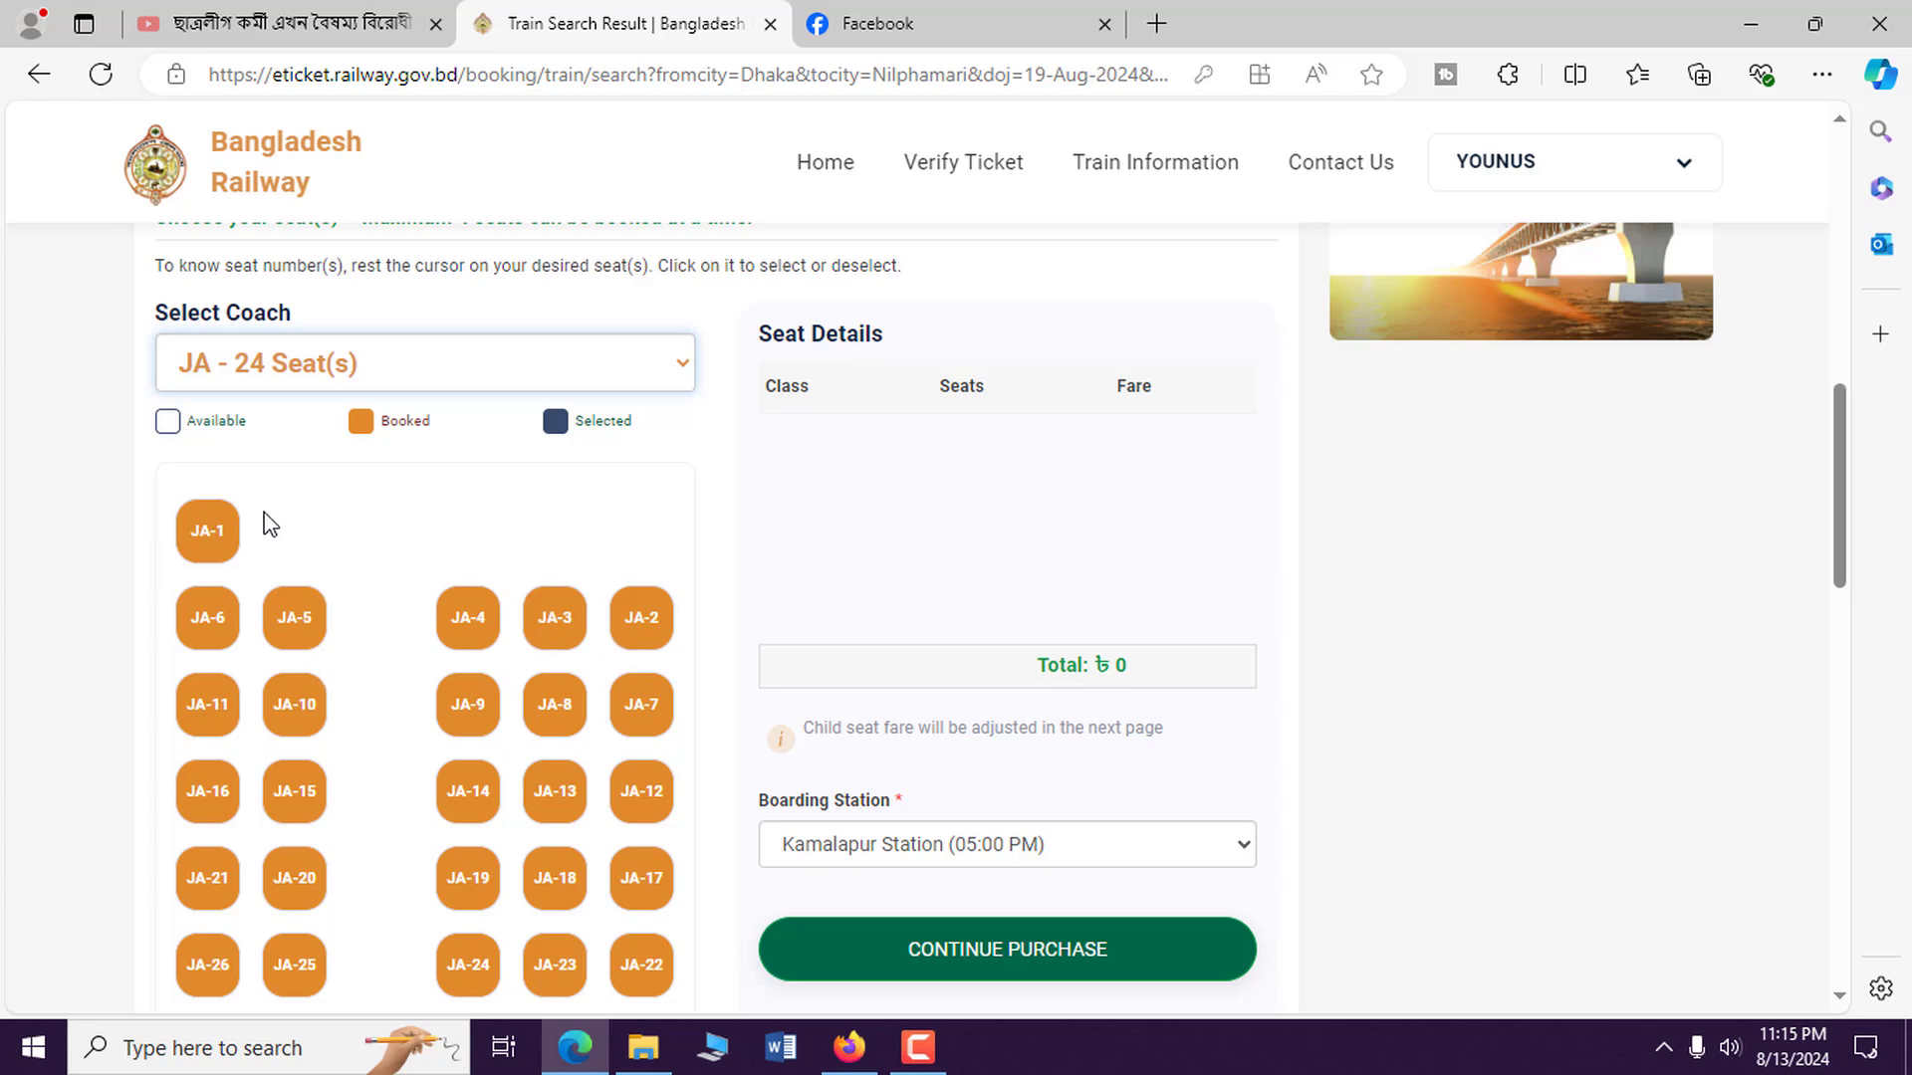
drag(217, 425, 249, 428)
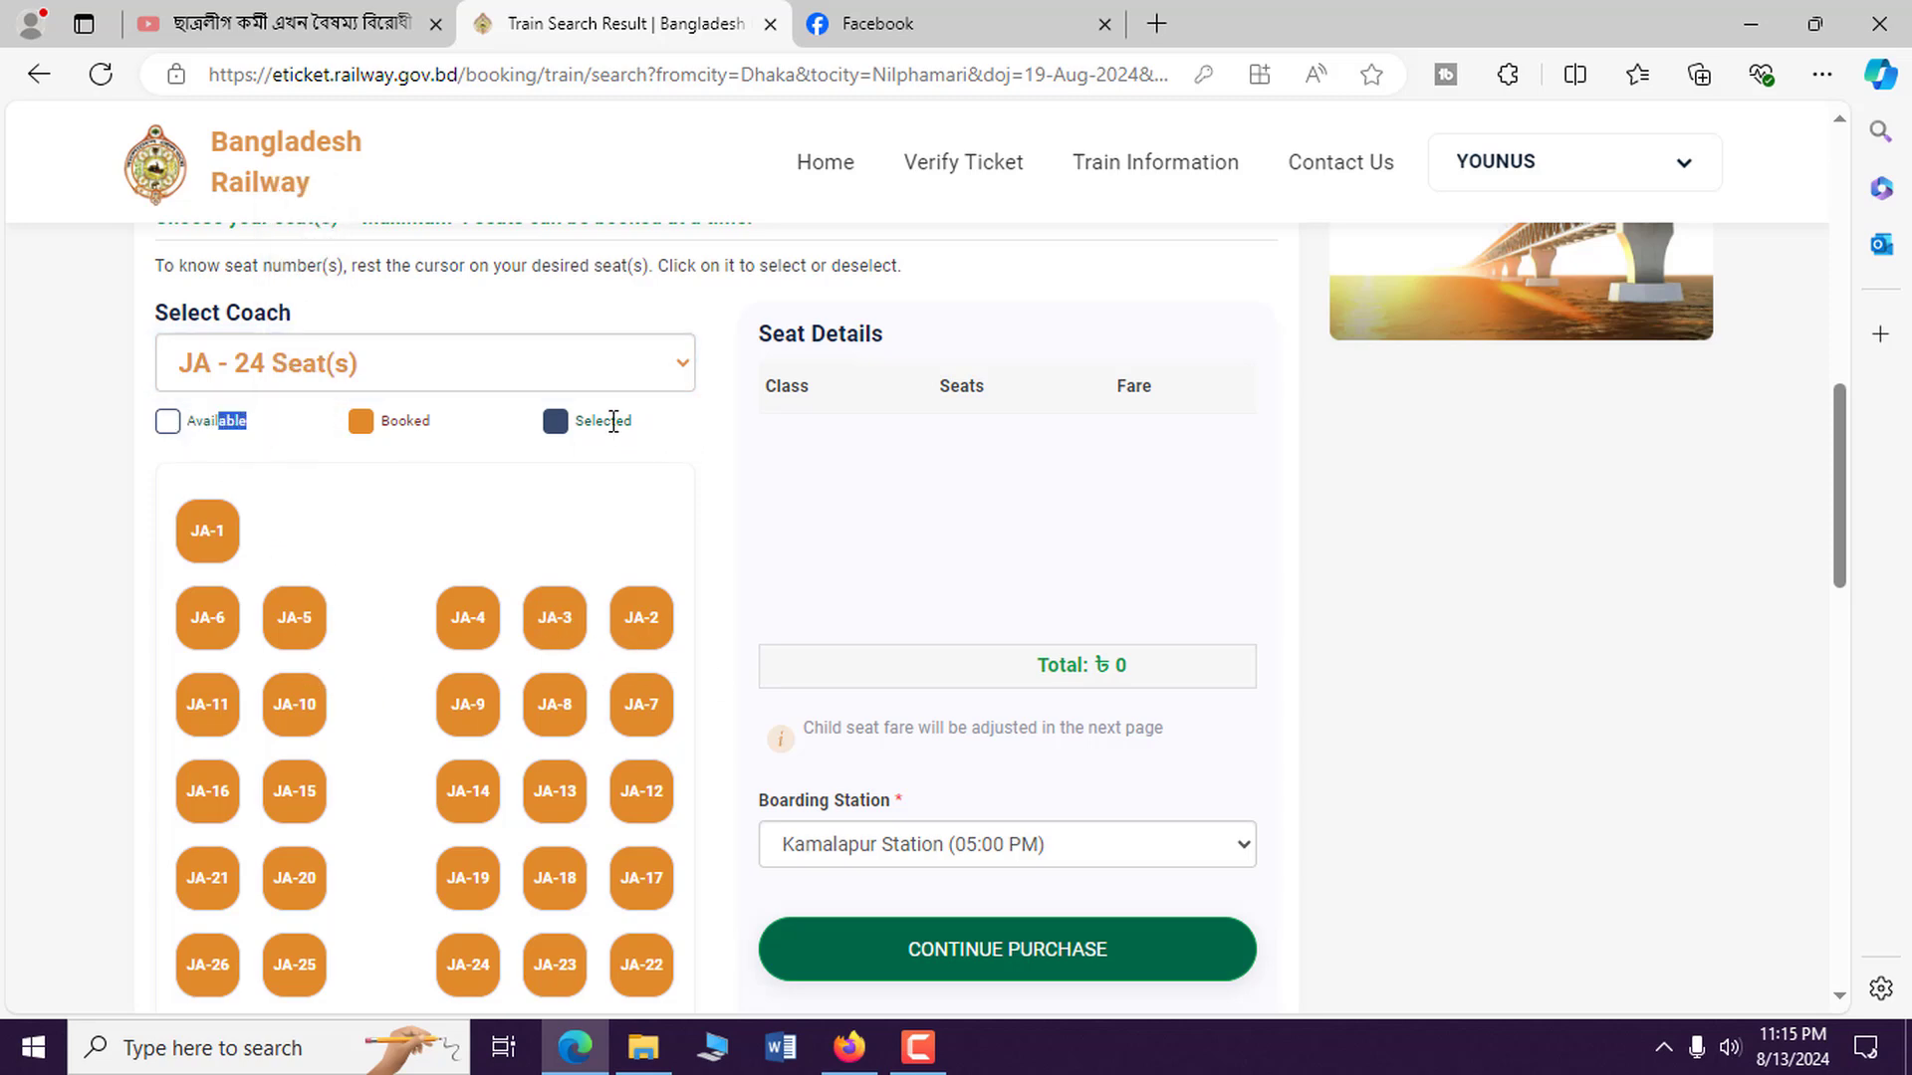
drag(555, 430, 630, 421)
scroll(629, 430, down, 10)
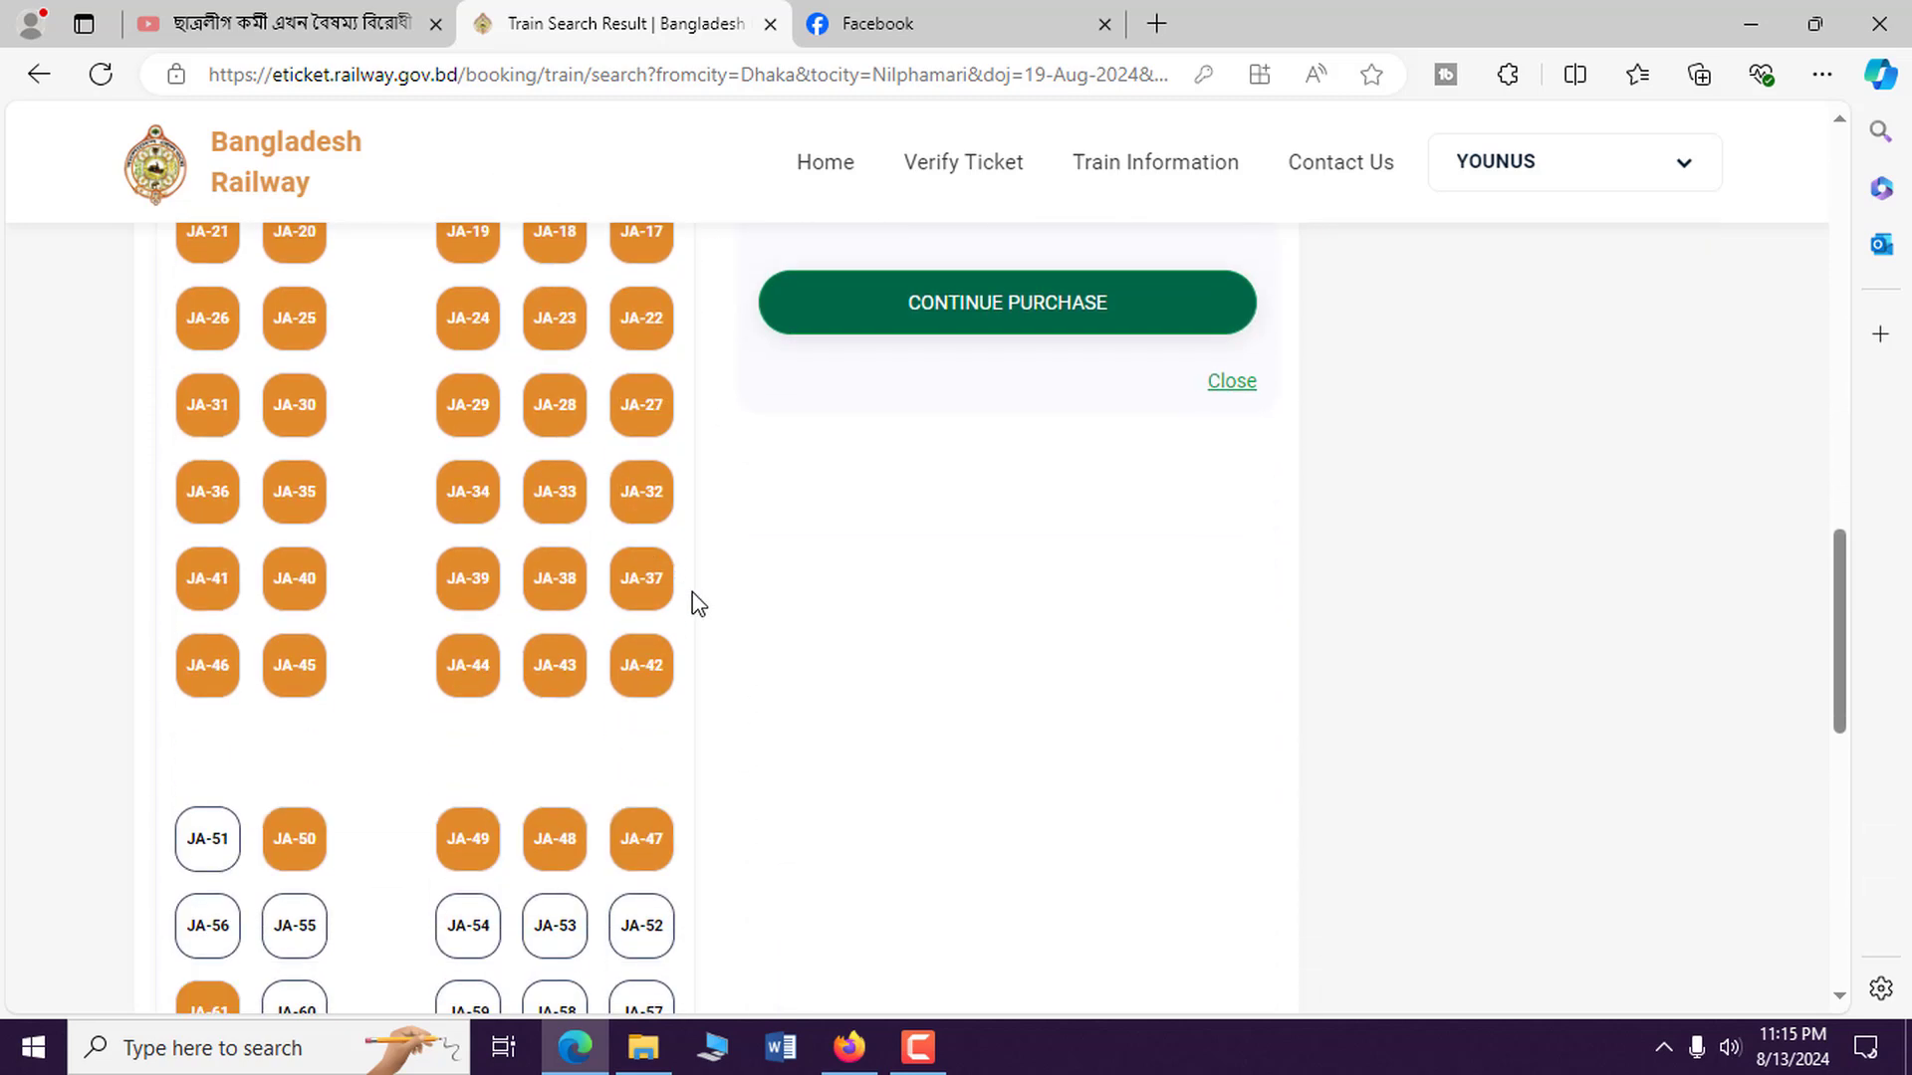
scroll(645, 595, down, 1)
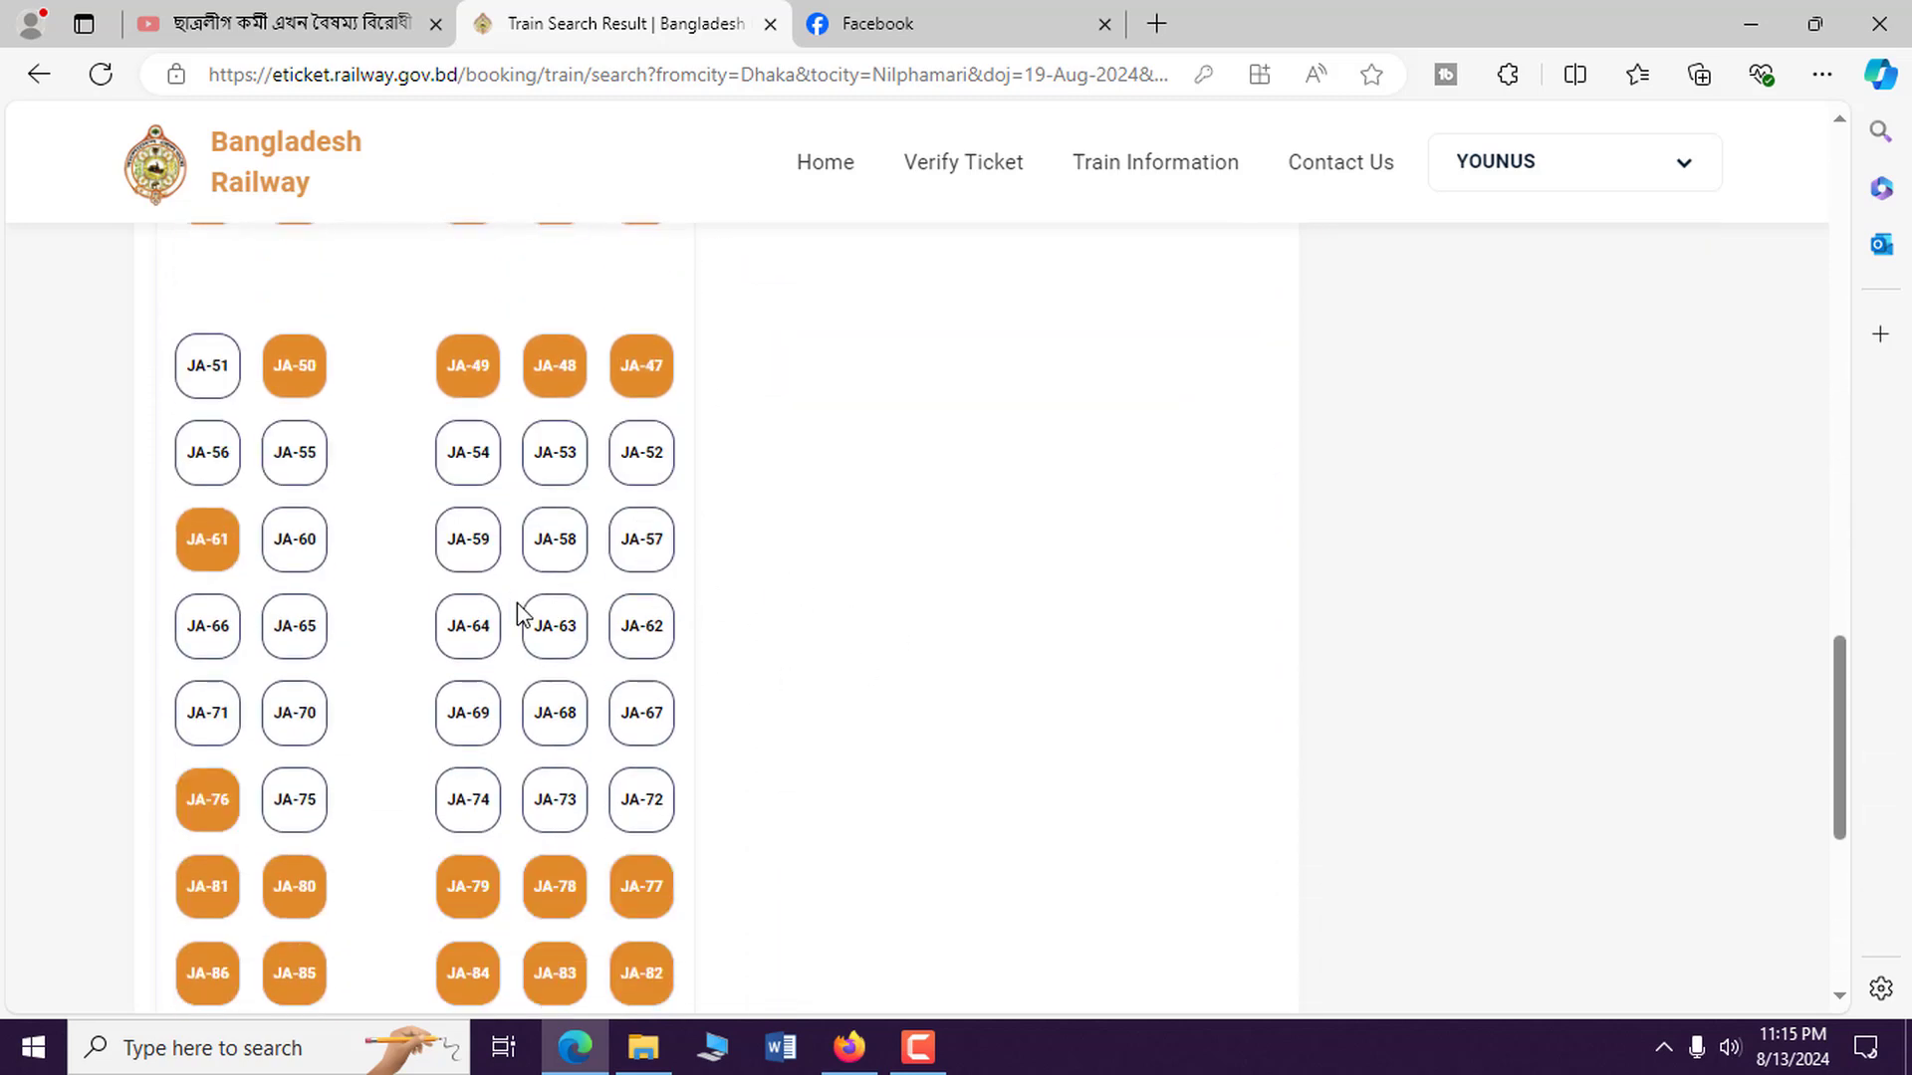
Select seats JA-66, JA-65, JA-70 and JA-71 and continue the purchase.
click(205, 633)
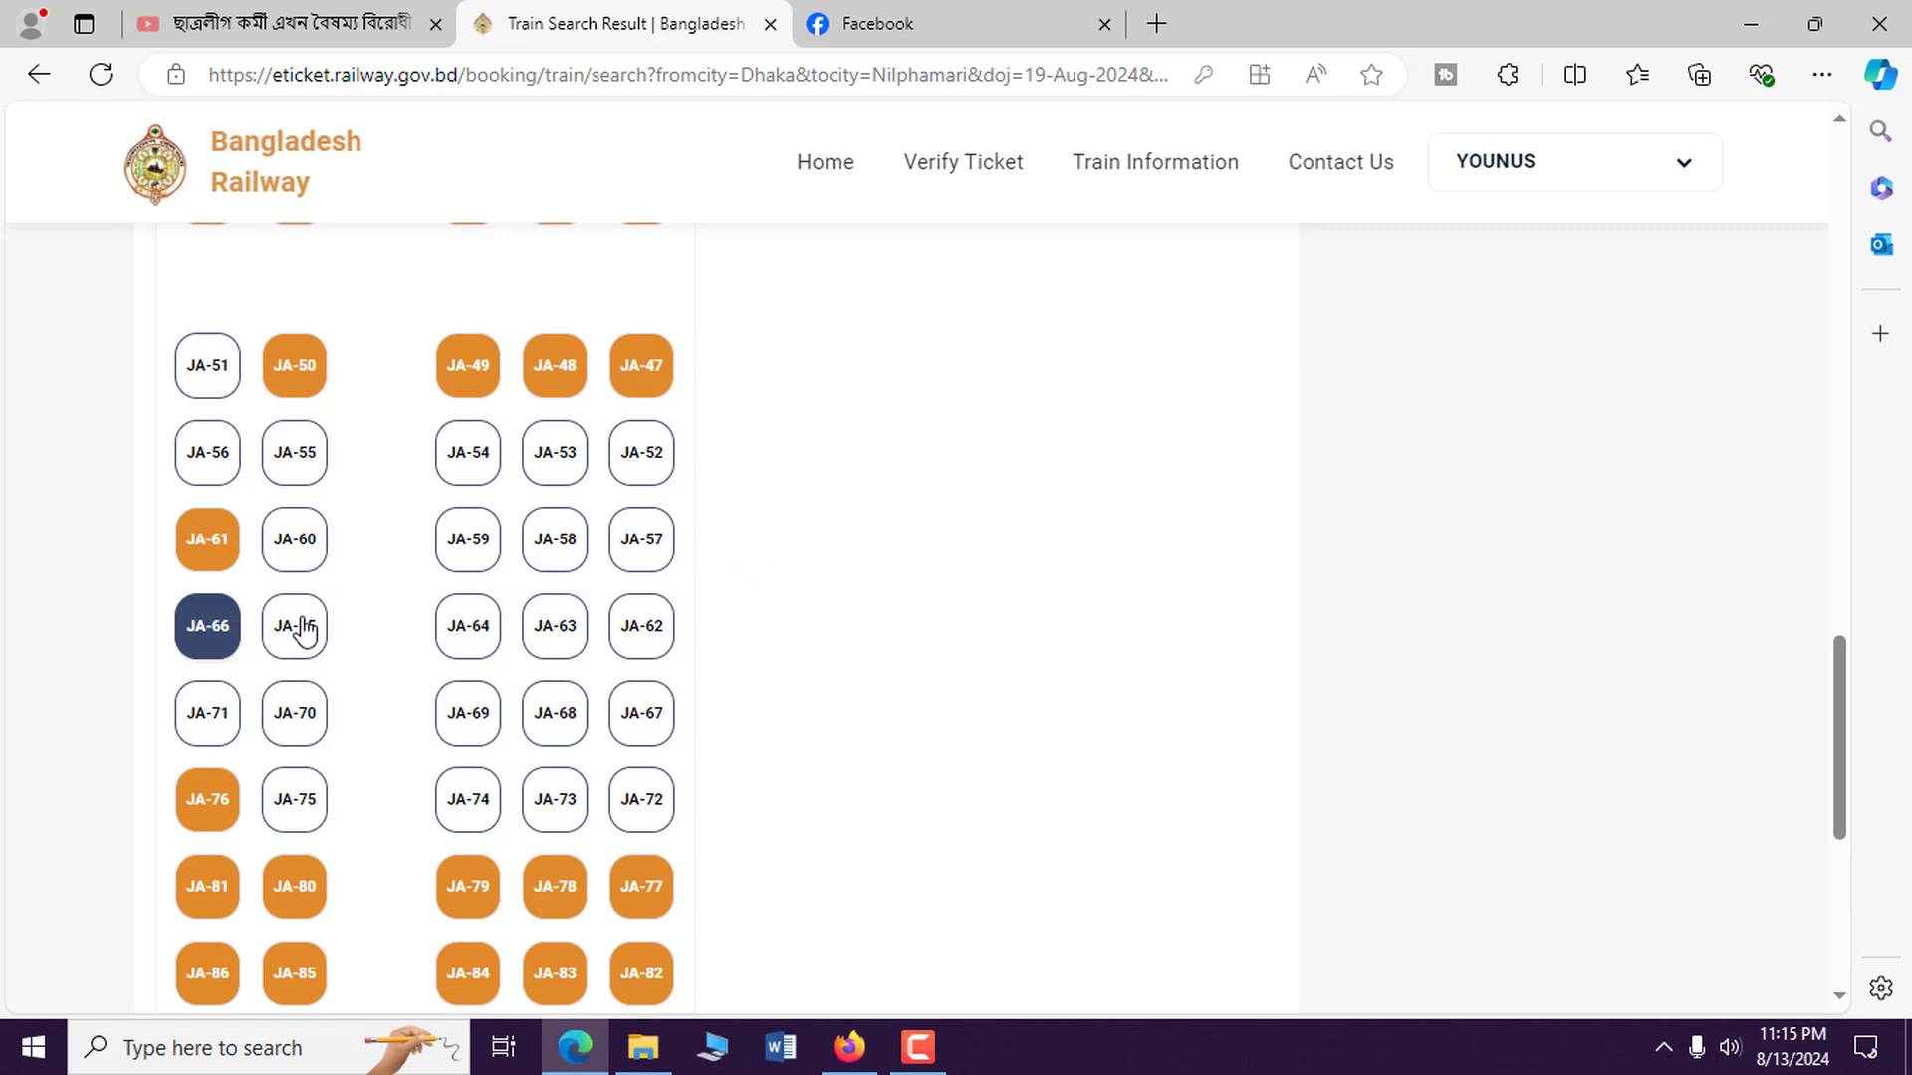
click(299, 629)
click(295, 713)
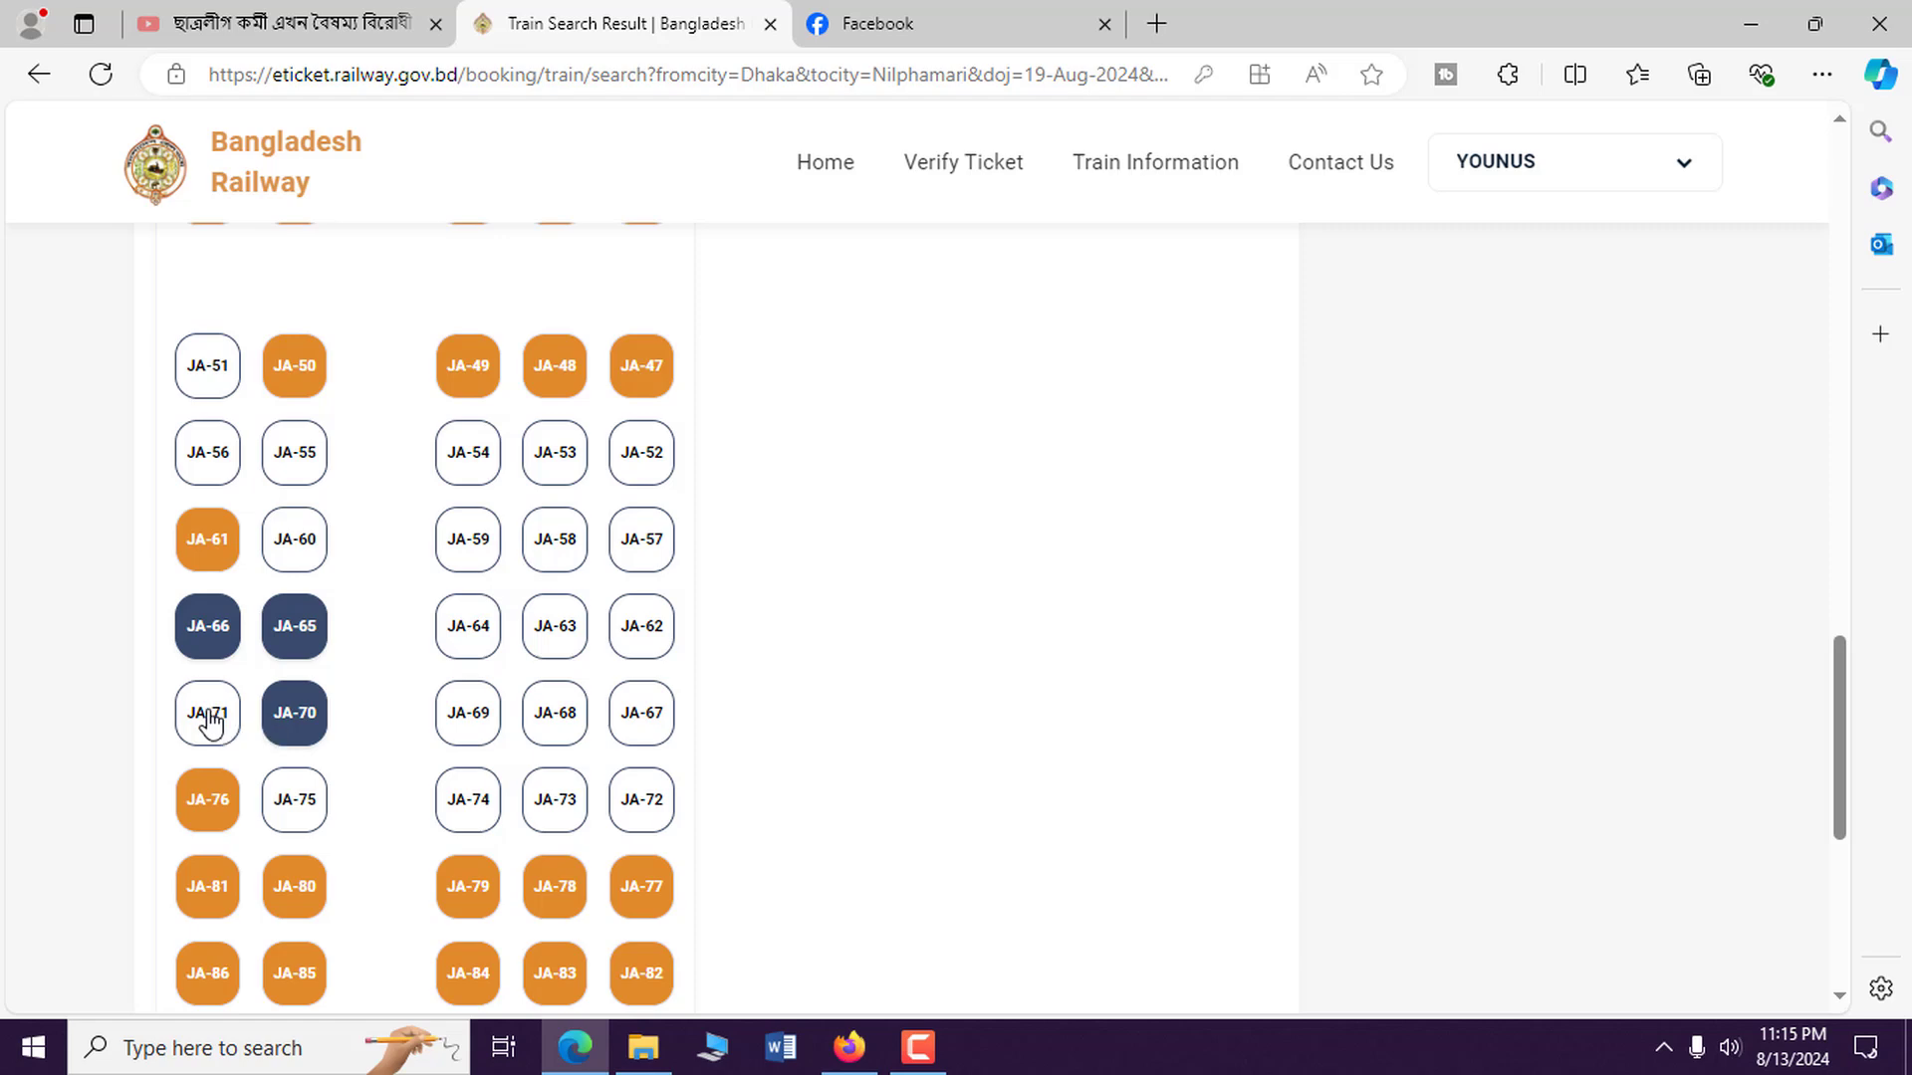
click(205, 712)
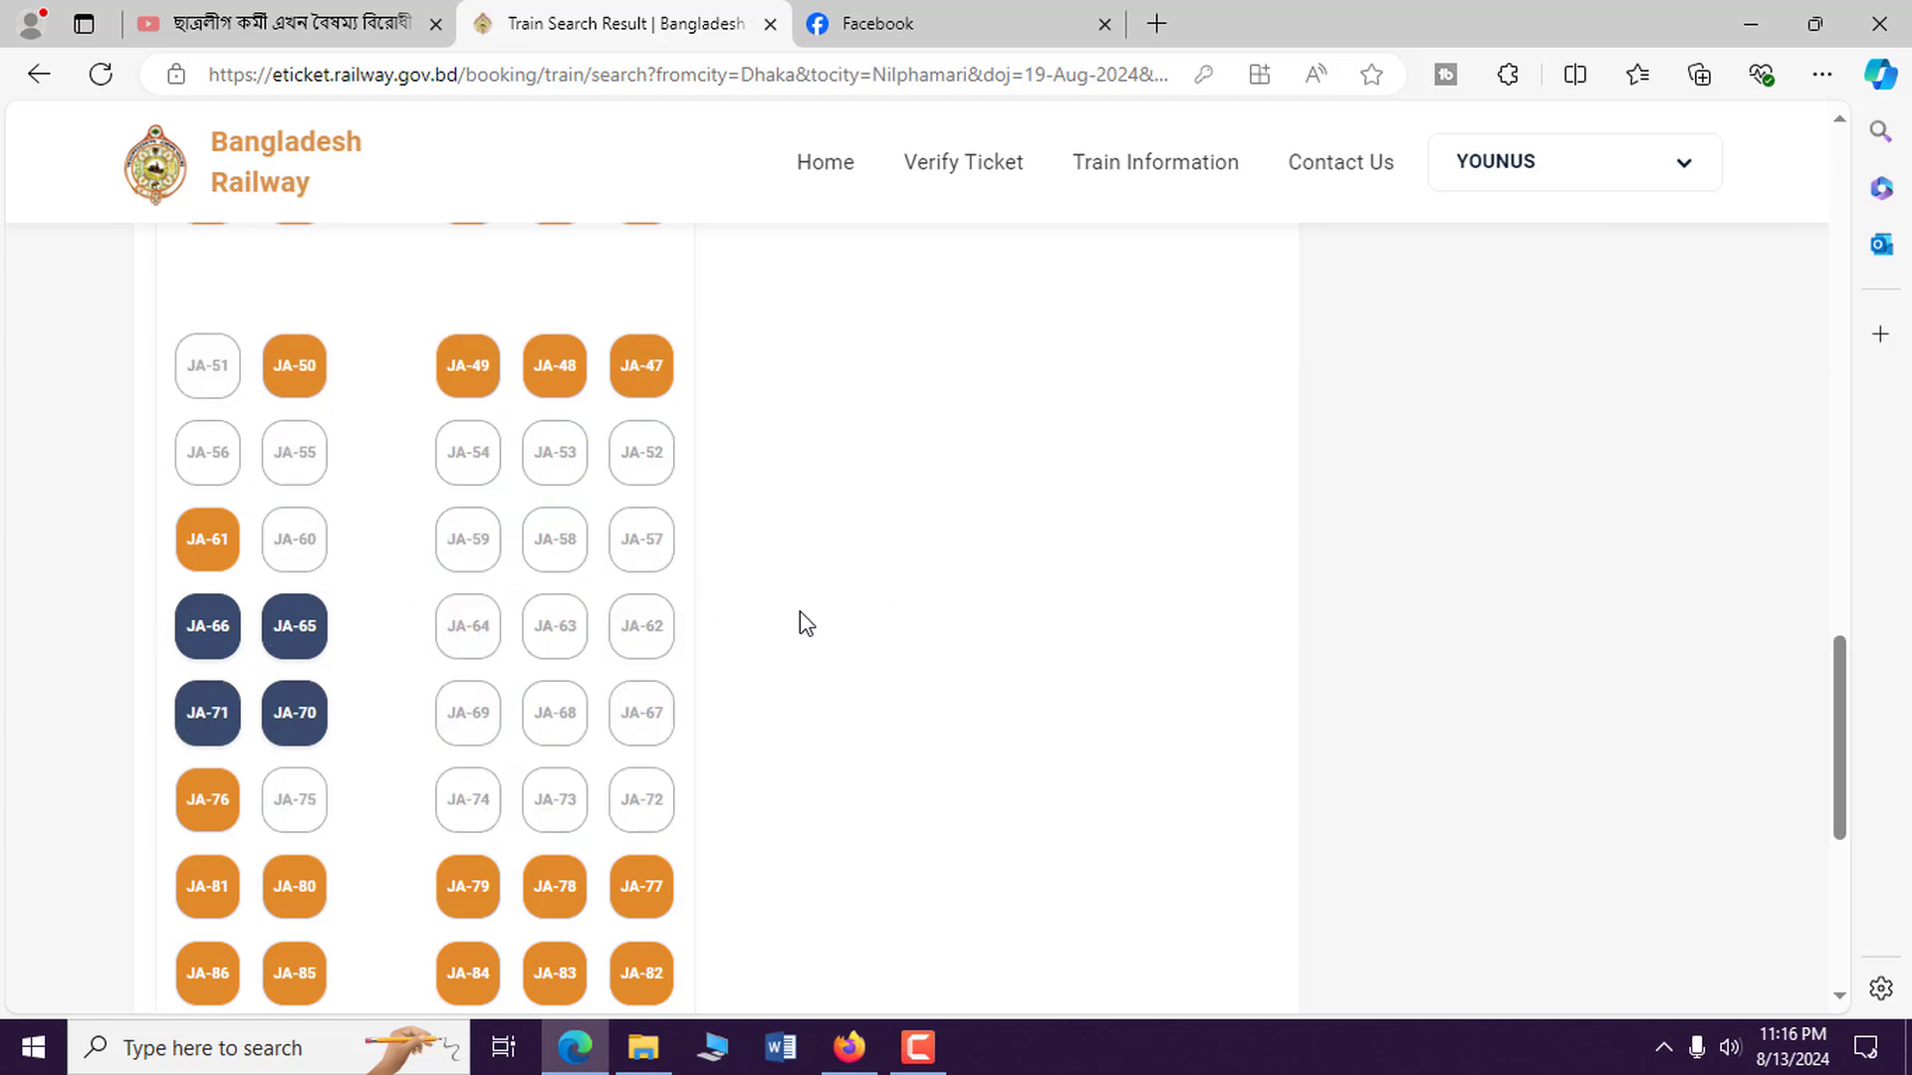
scroll(799, 611, down, 6)
scroll(810, 619, up, 10)
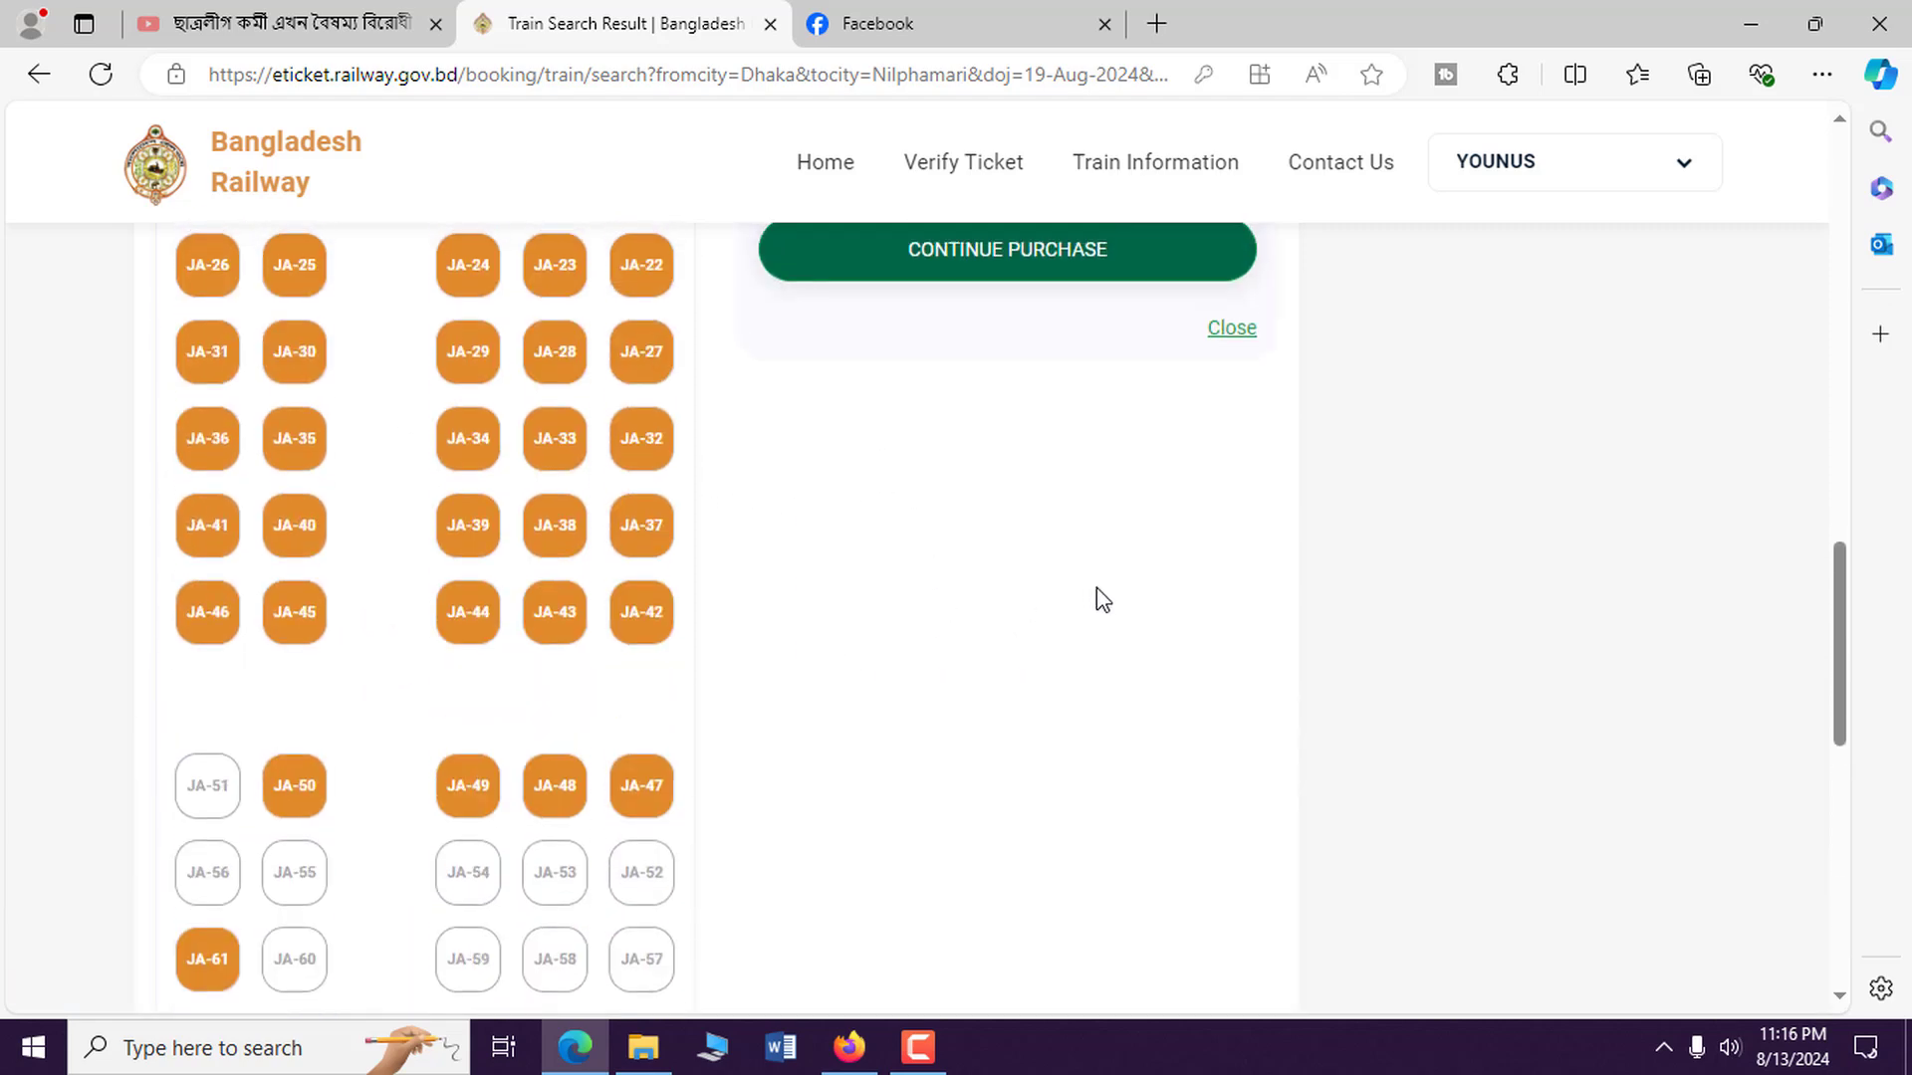
scroll(1096, 588, up, 4)
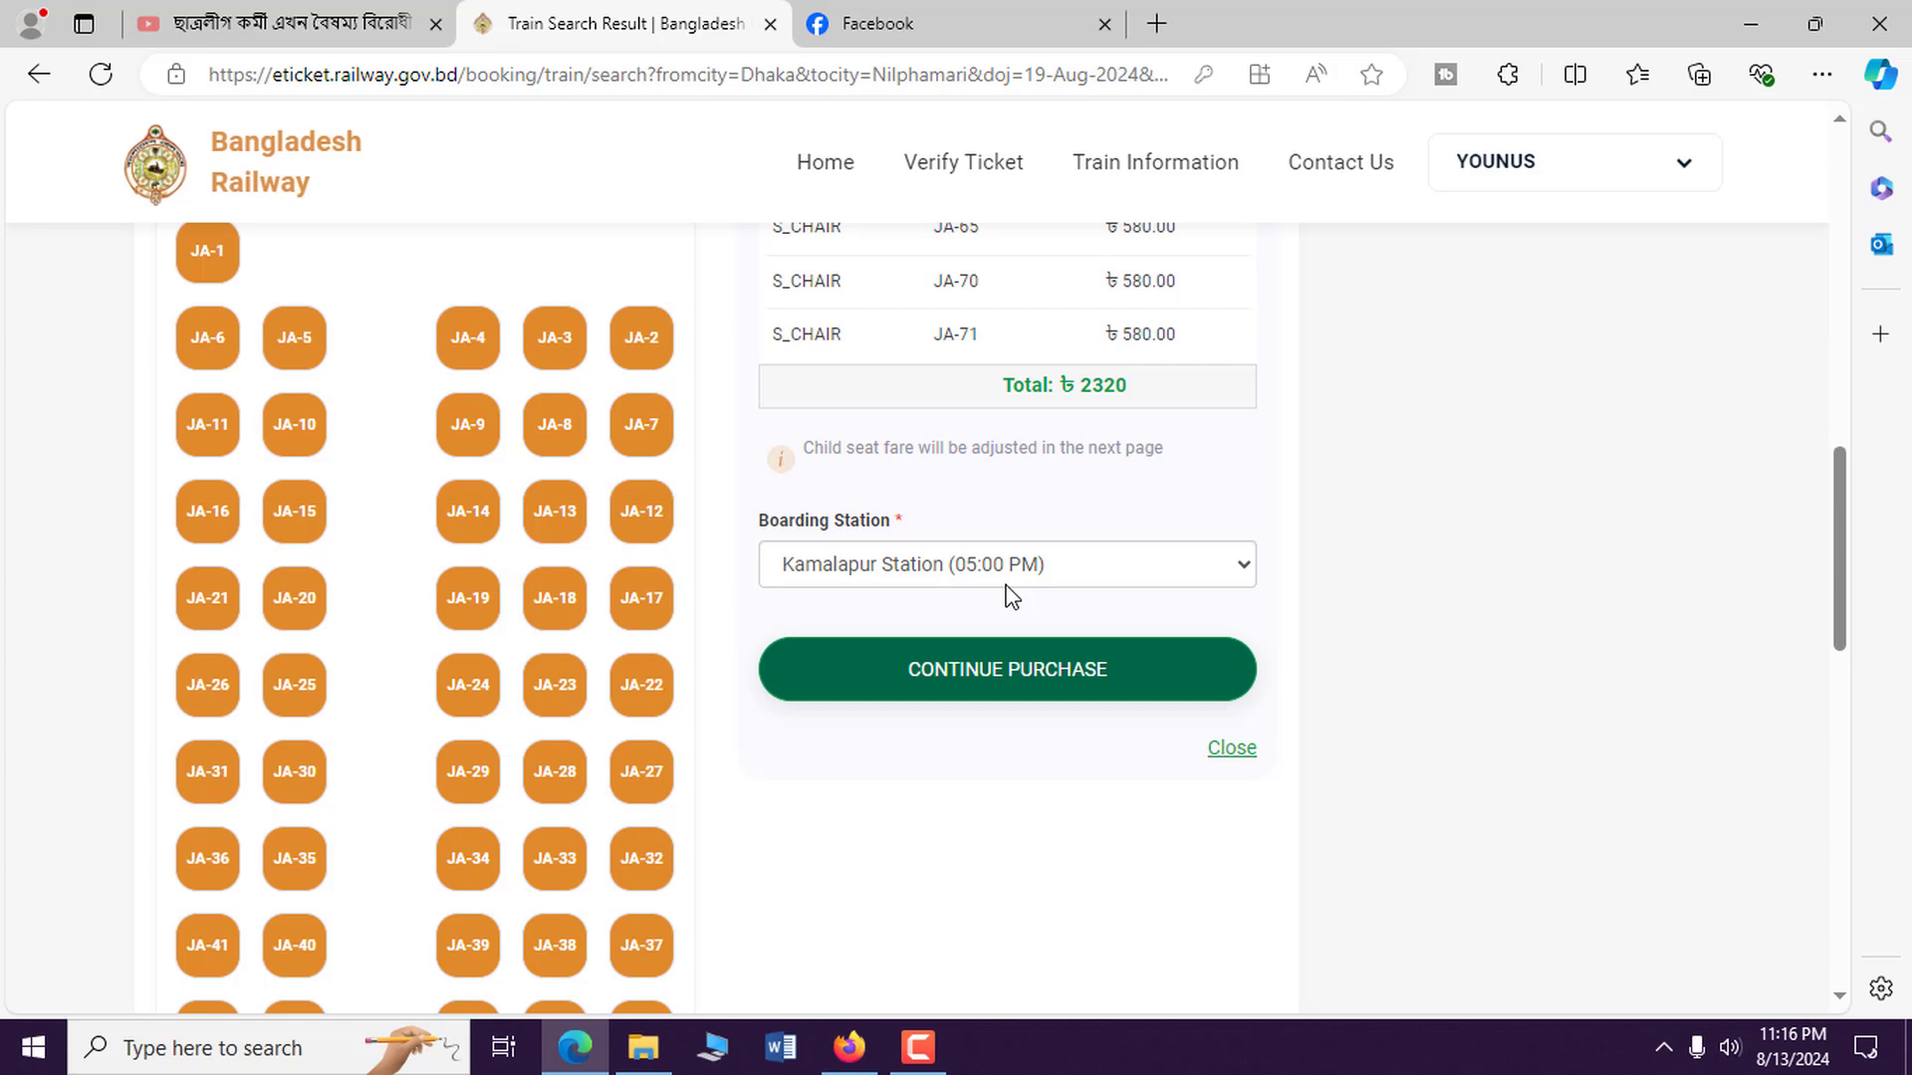
click(1011, 687)
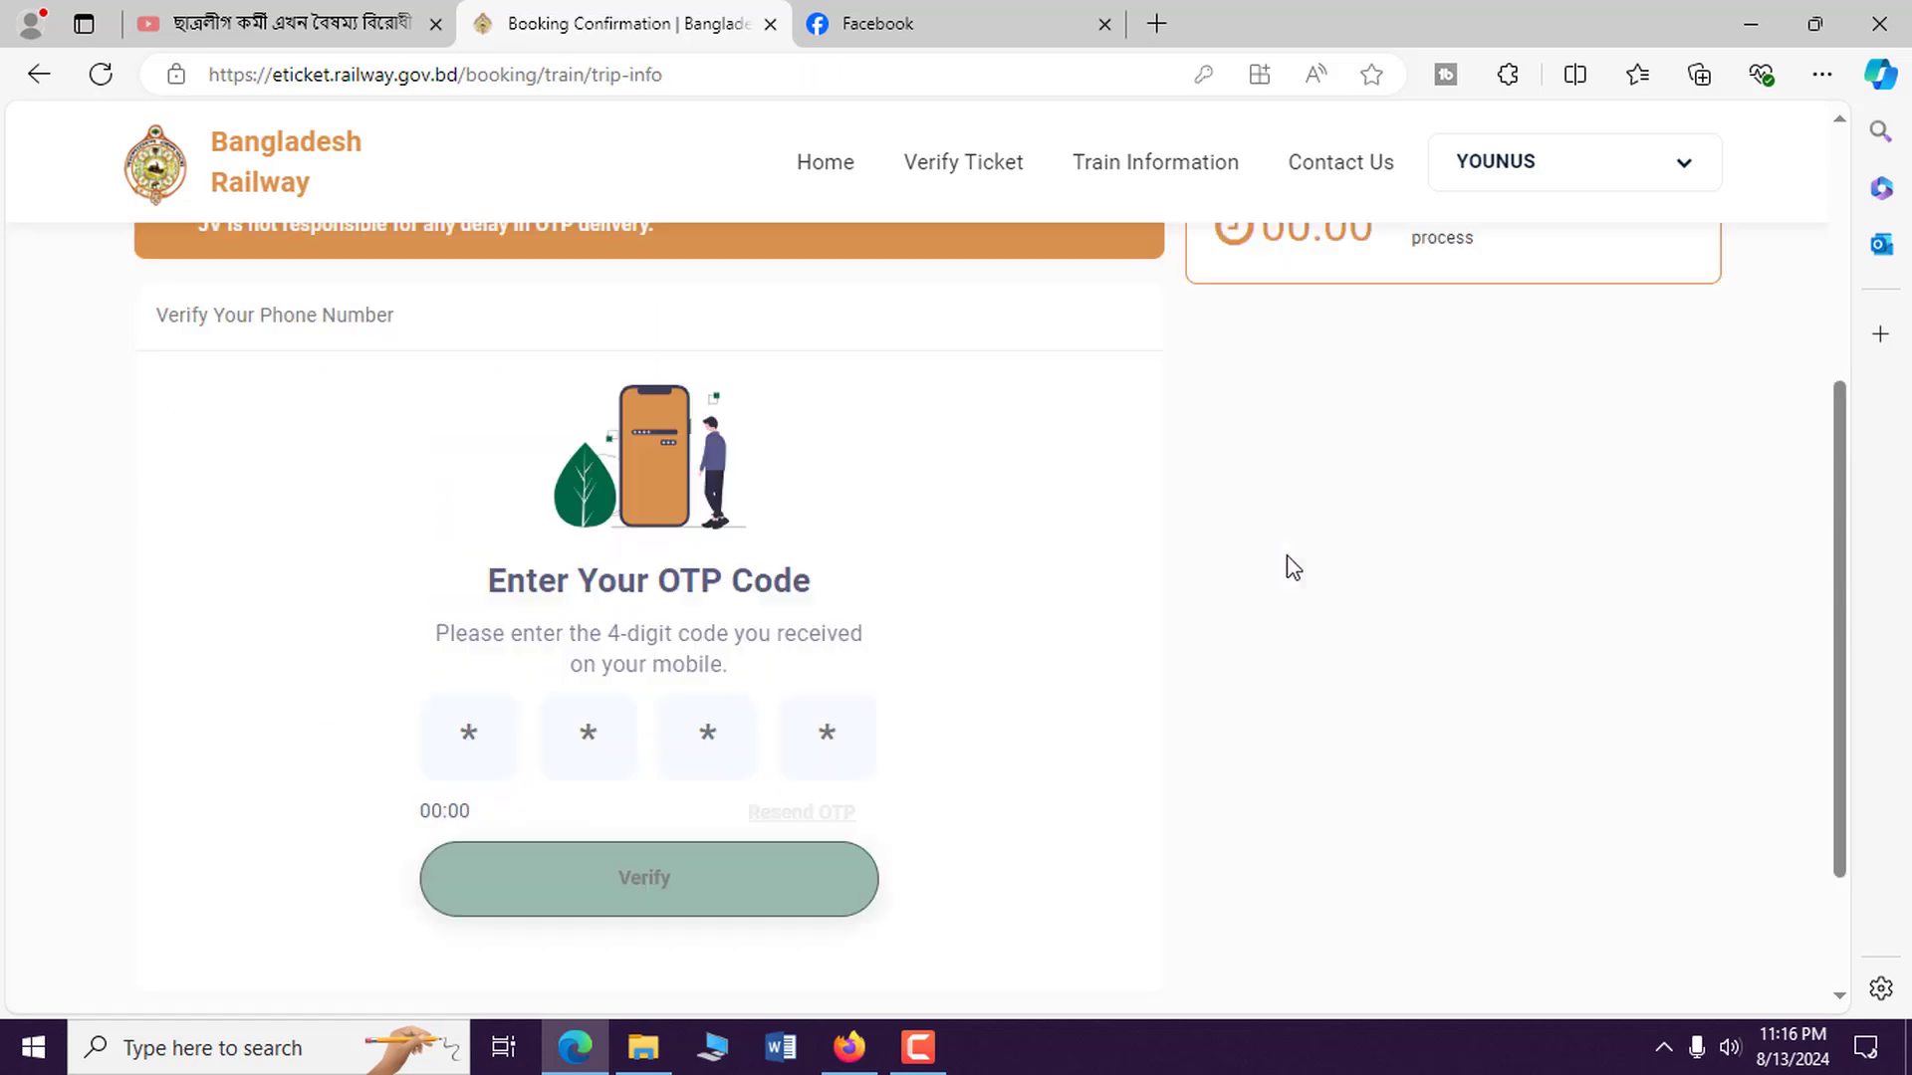
Enter the 4-digit SMS OTP and verify it.
click(512, 780)
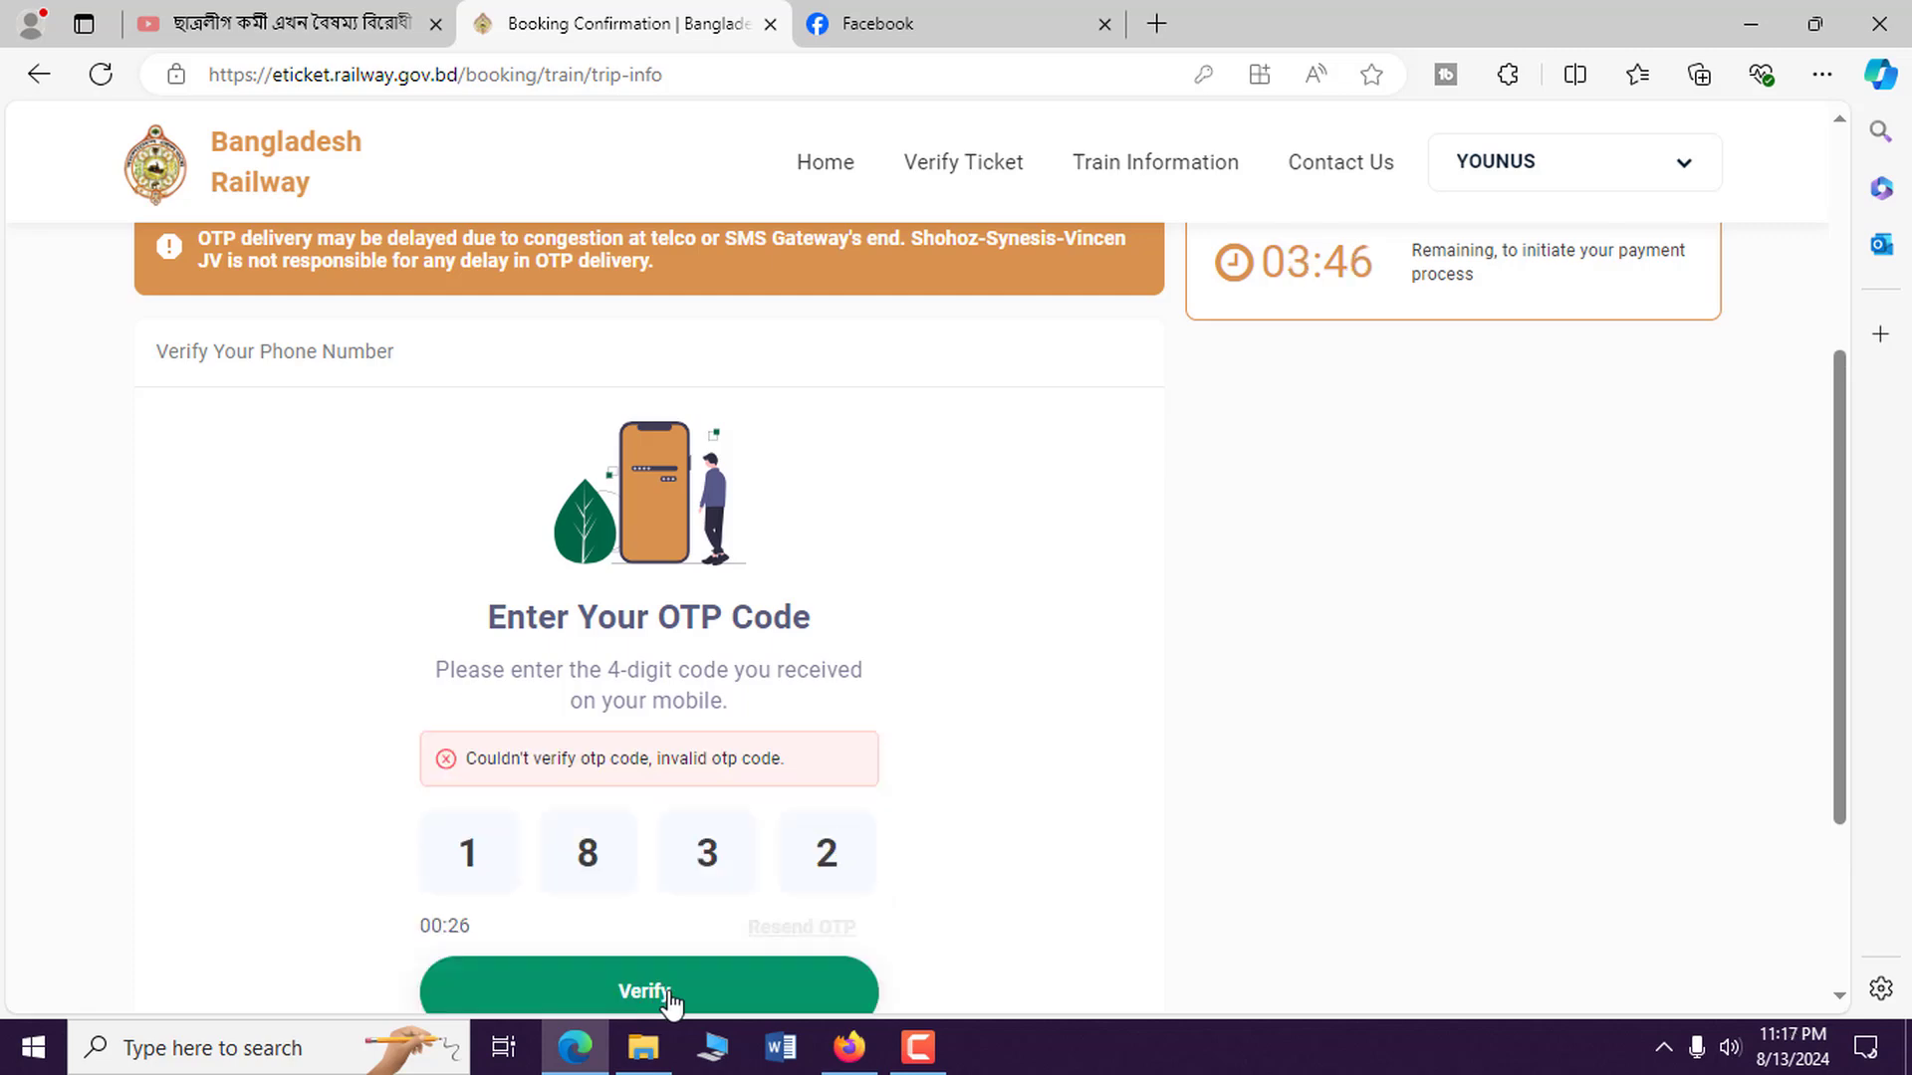
click(647, 996)
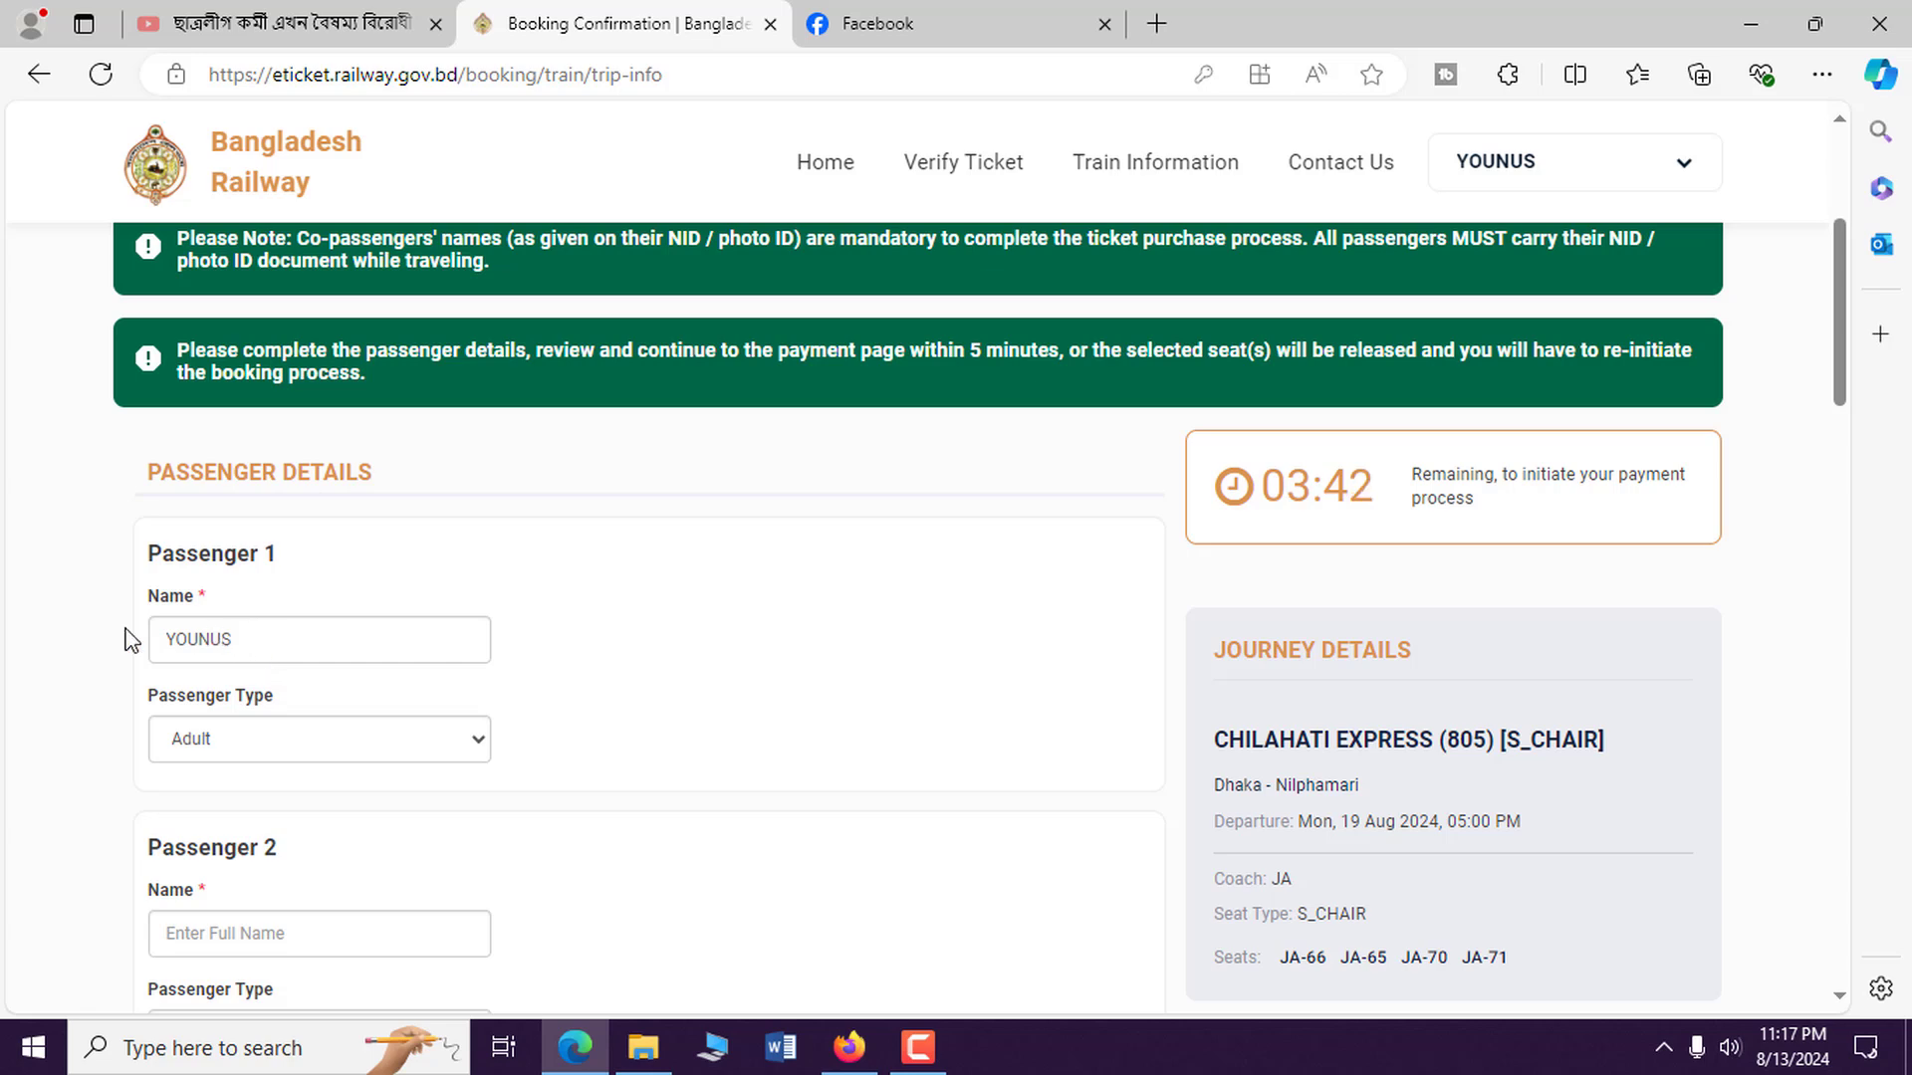
Enter each co-passenger's name for passengers 2, 3 and 4.
scroll(676, 667, down, 5)
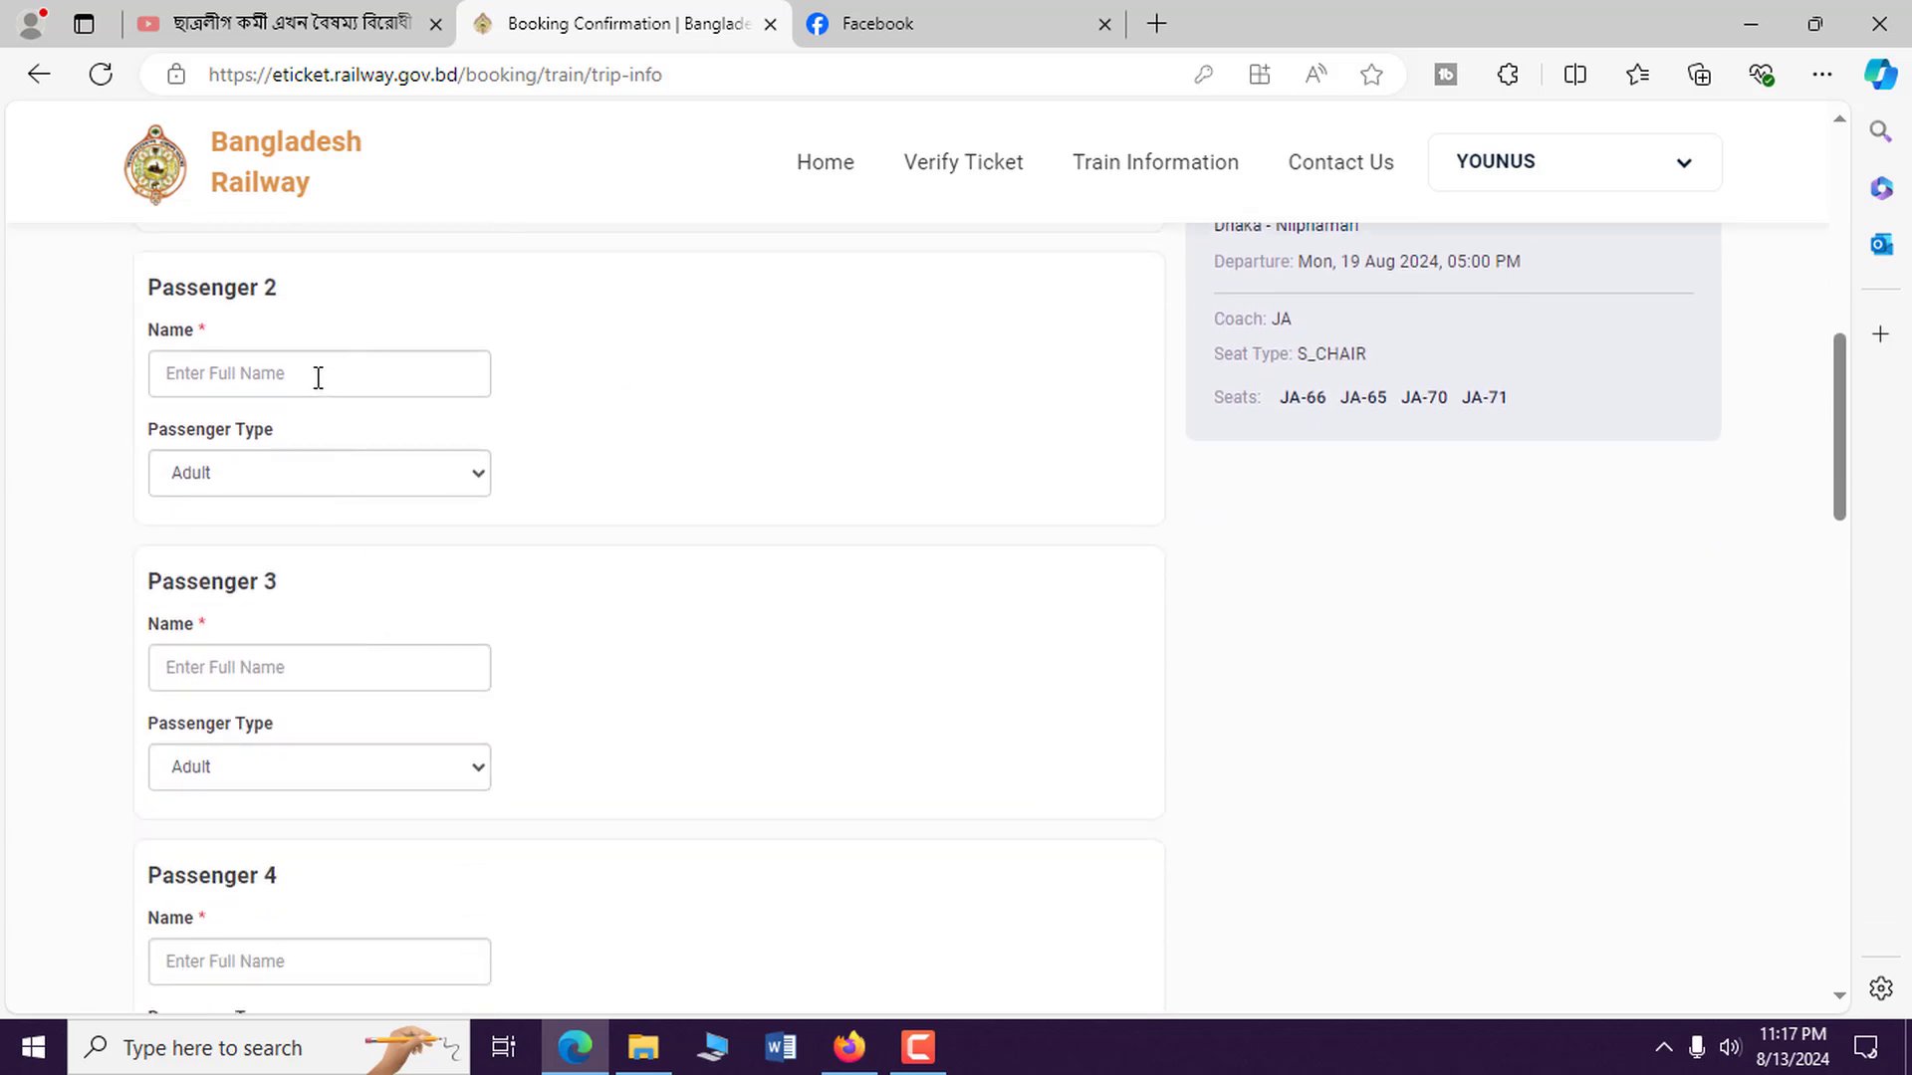
click(318, 377)
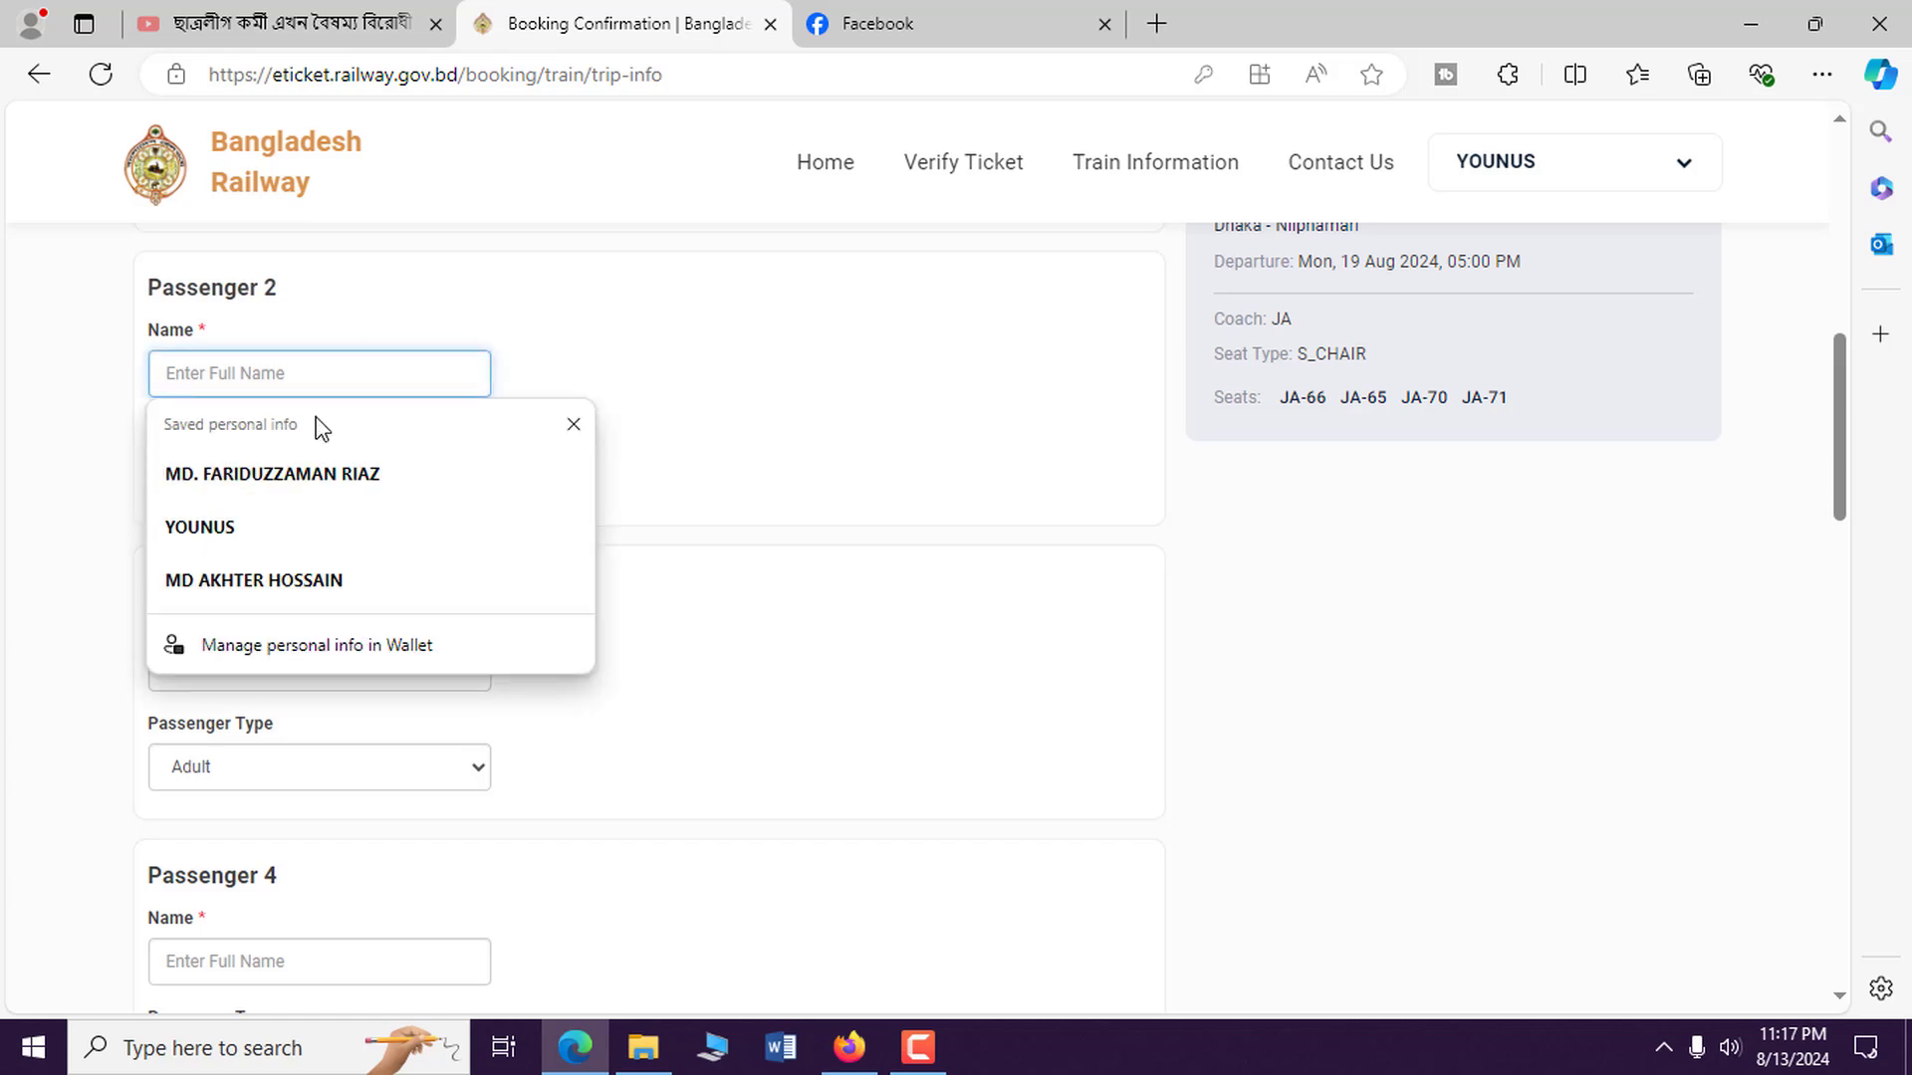
click(573, 424)
text(mim)
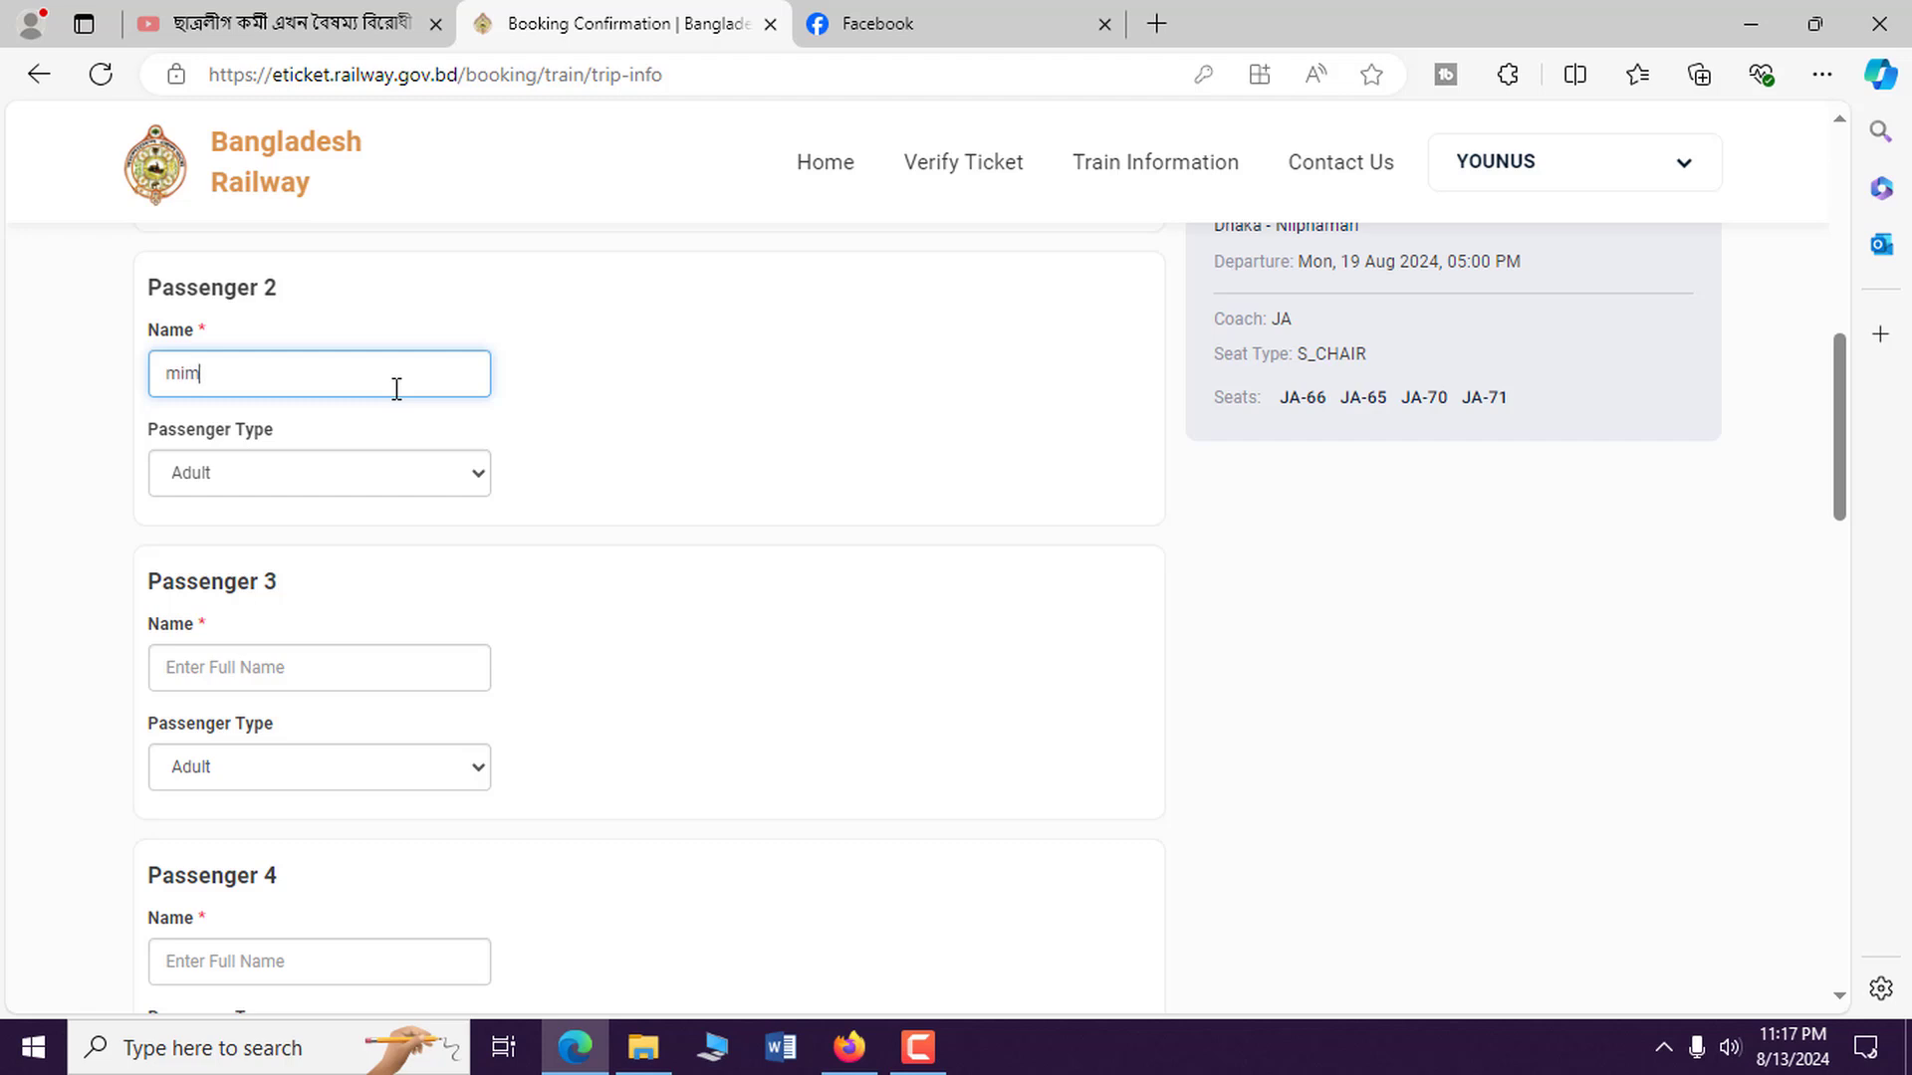
text(i)
key(BackSpace)
key(BackSpace)
text(M)
click(362, 666)
text(LI)
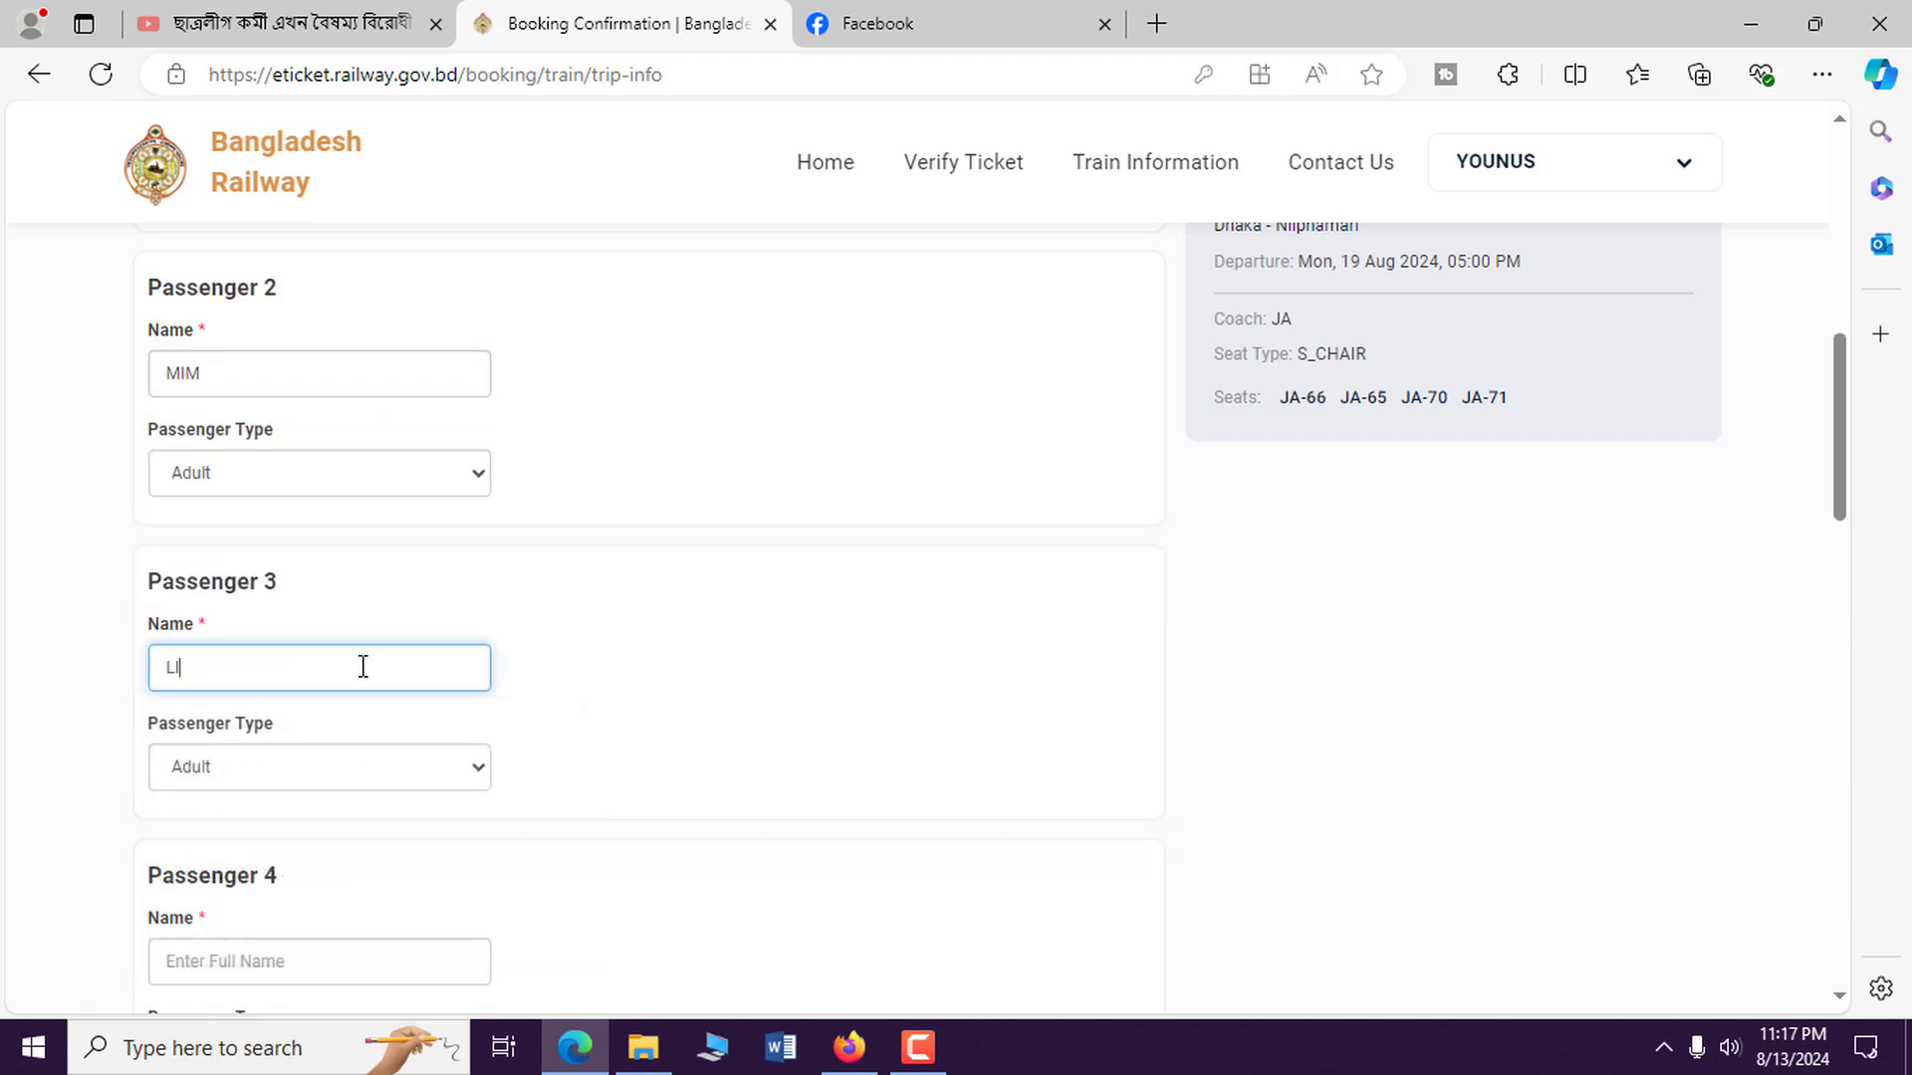
scroll(448, 827, down, 1)
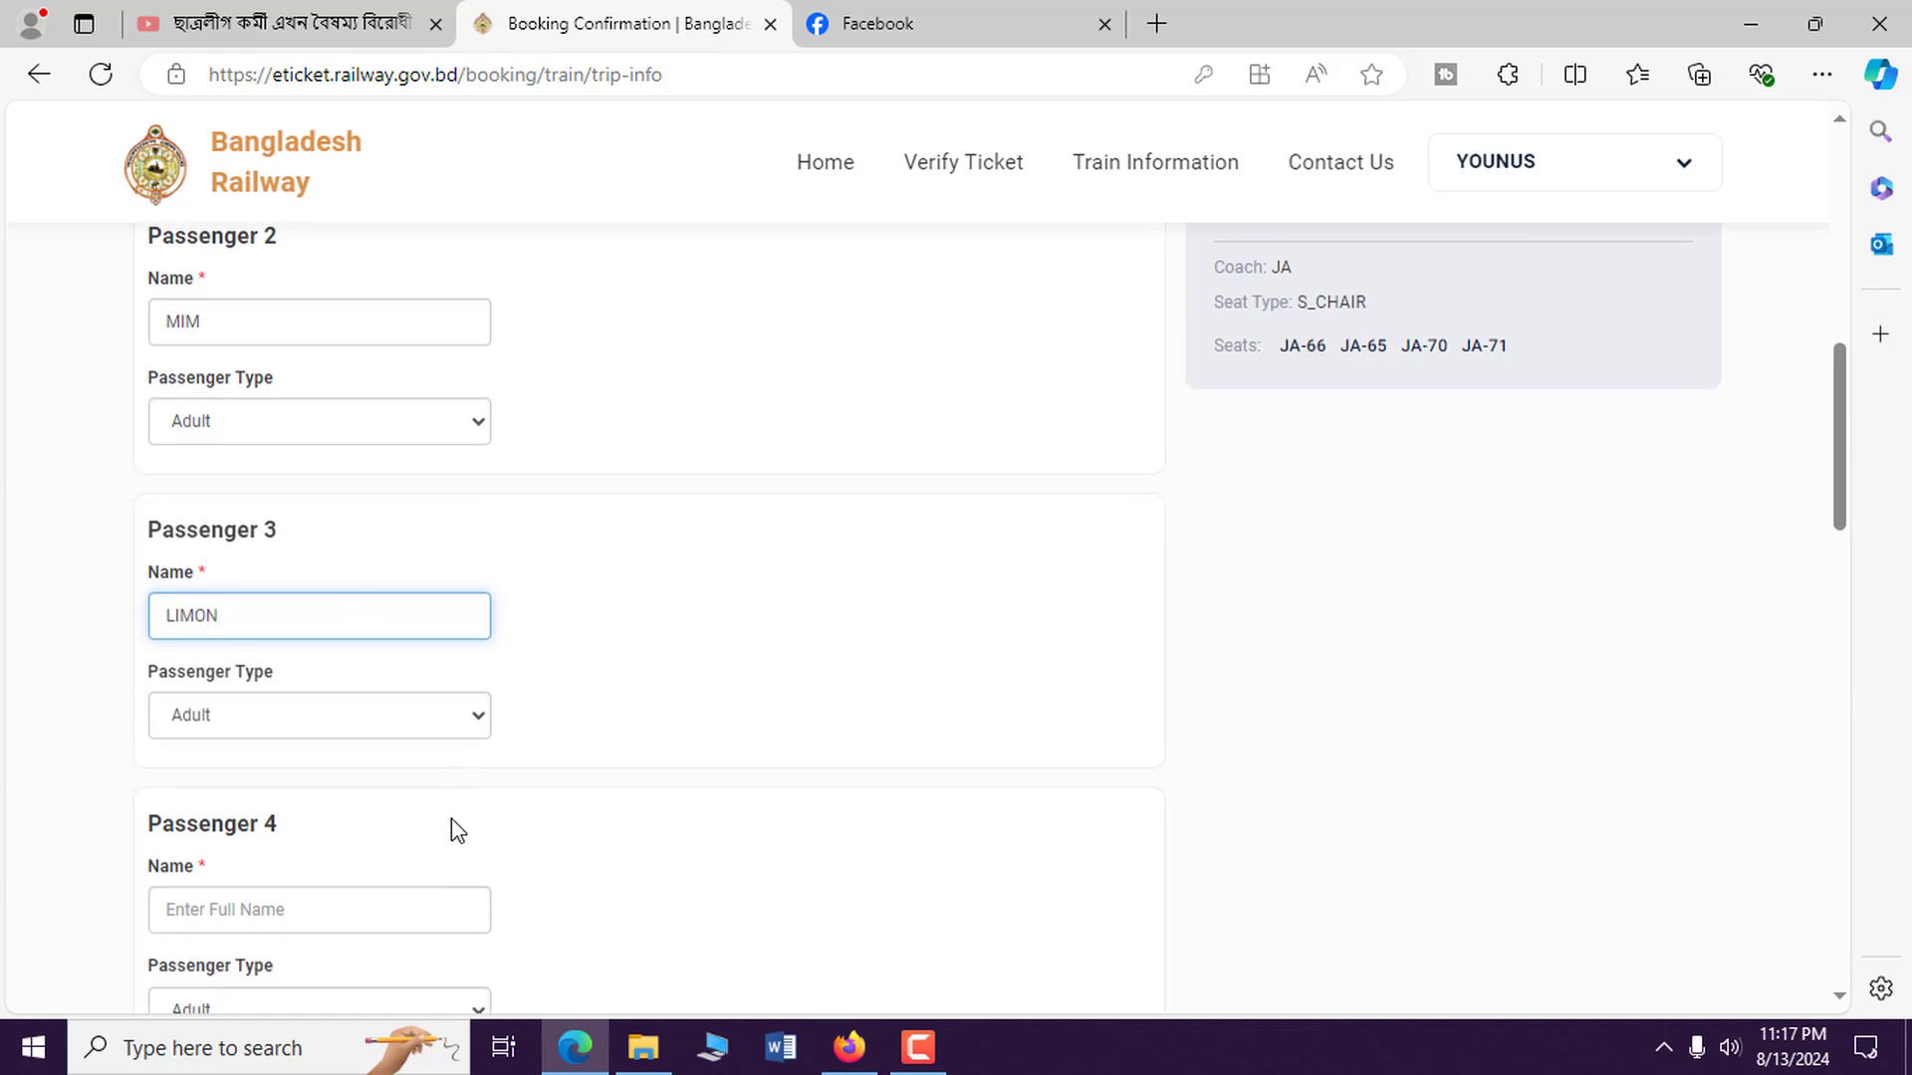
click(337, 823)
text(AKLIMA)
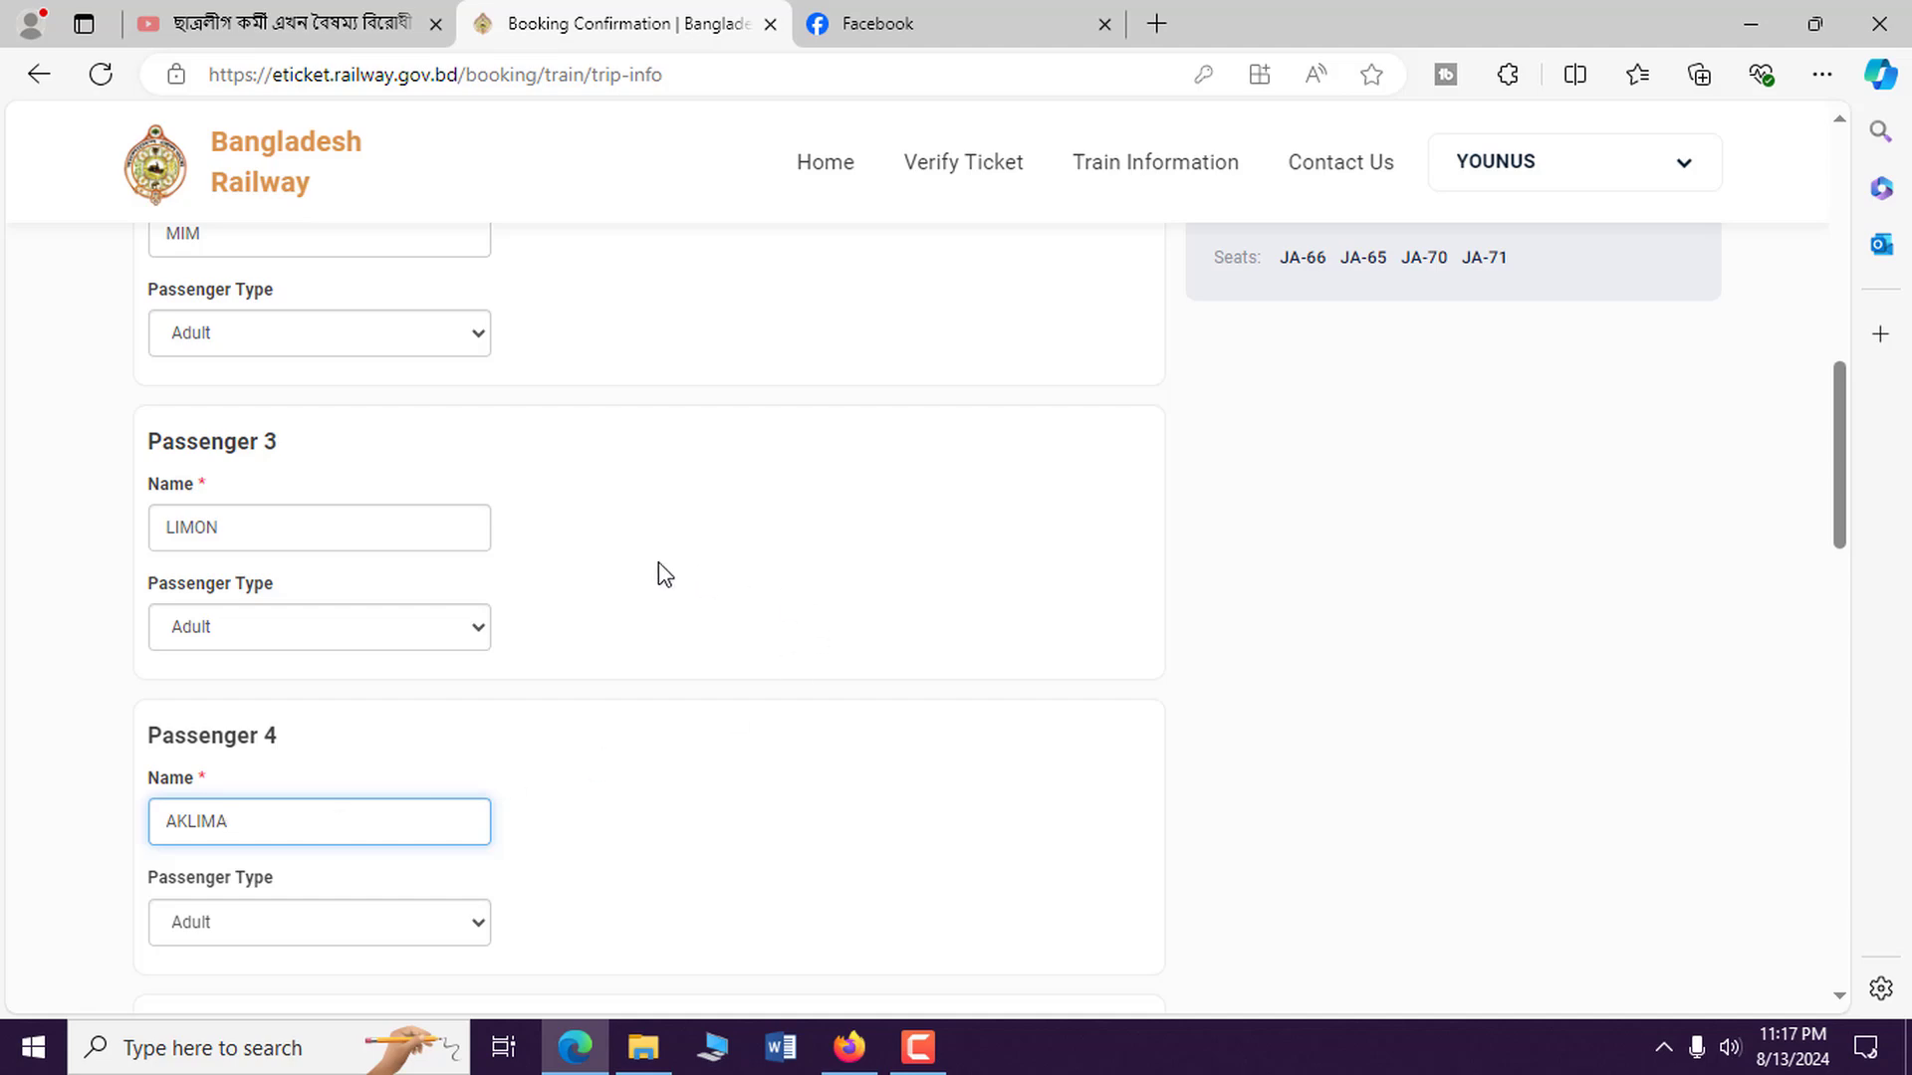
scroll(697, 537, up, 1)
scroll(797, 538, down, 7)
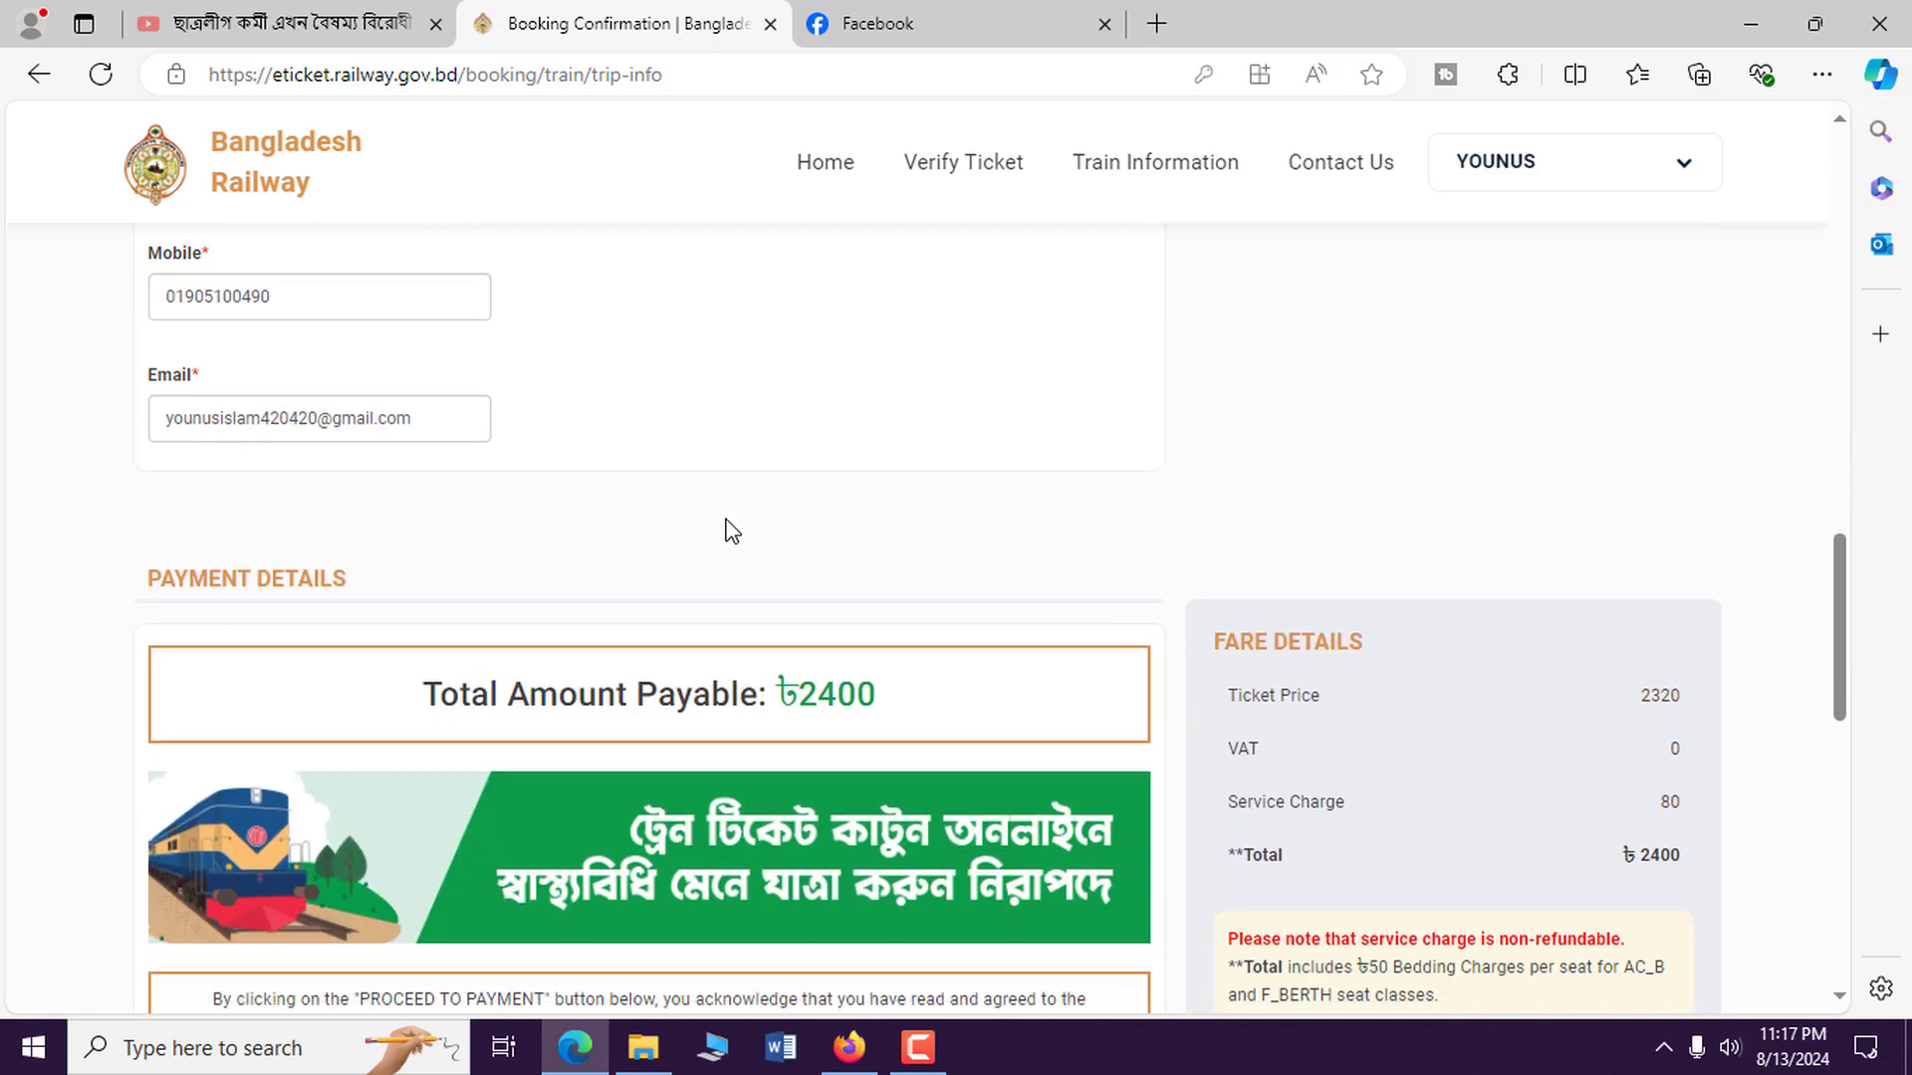
Choose bKash under Mobile Banking and proceed to payment.
scroll(733, 531, down, 2)
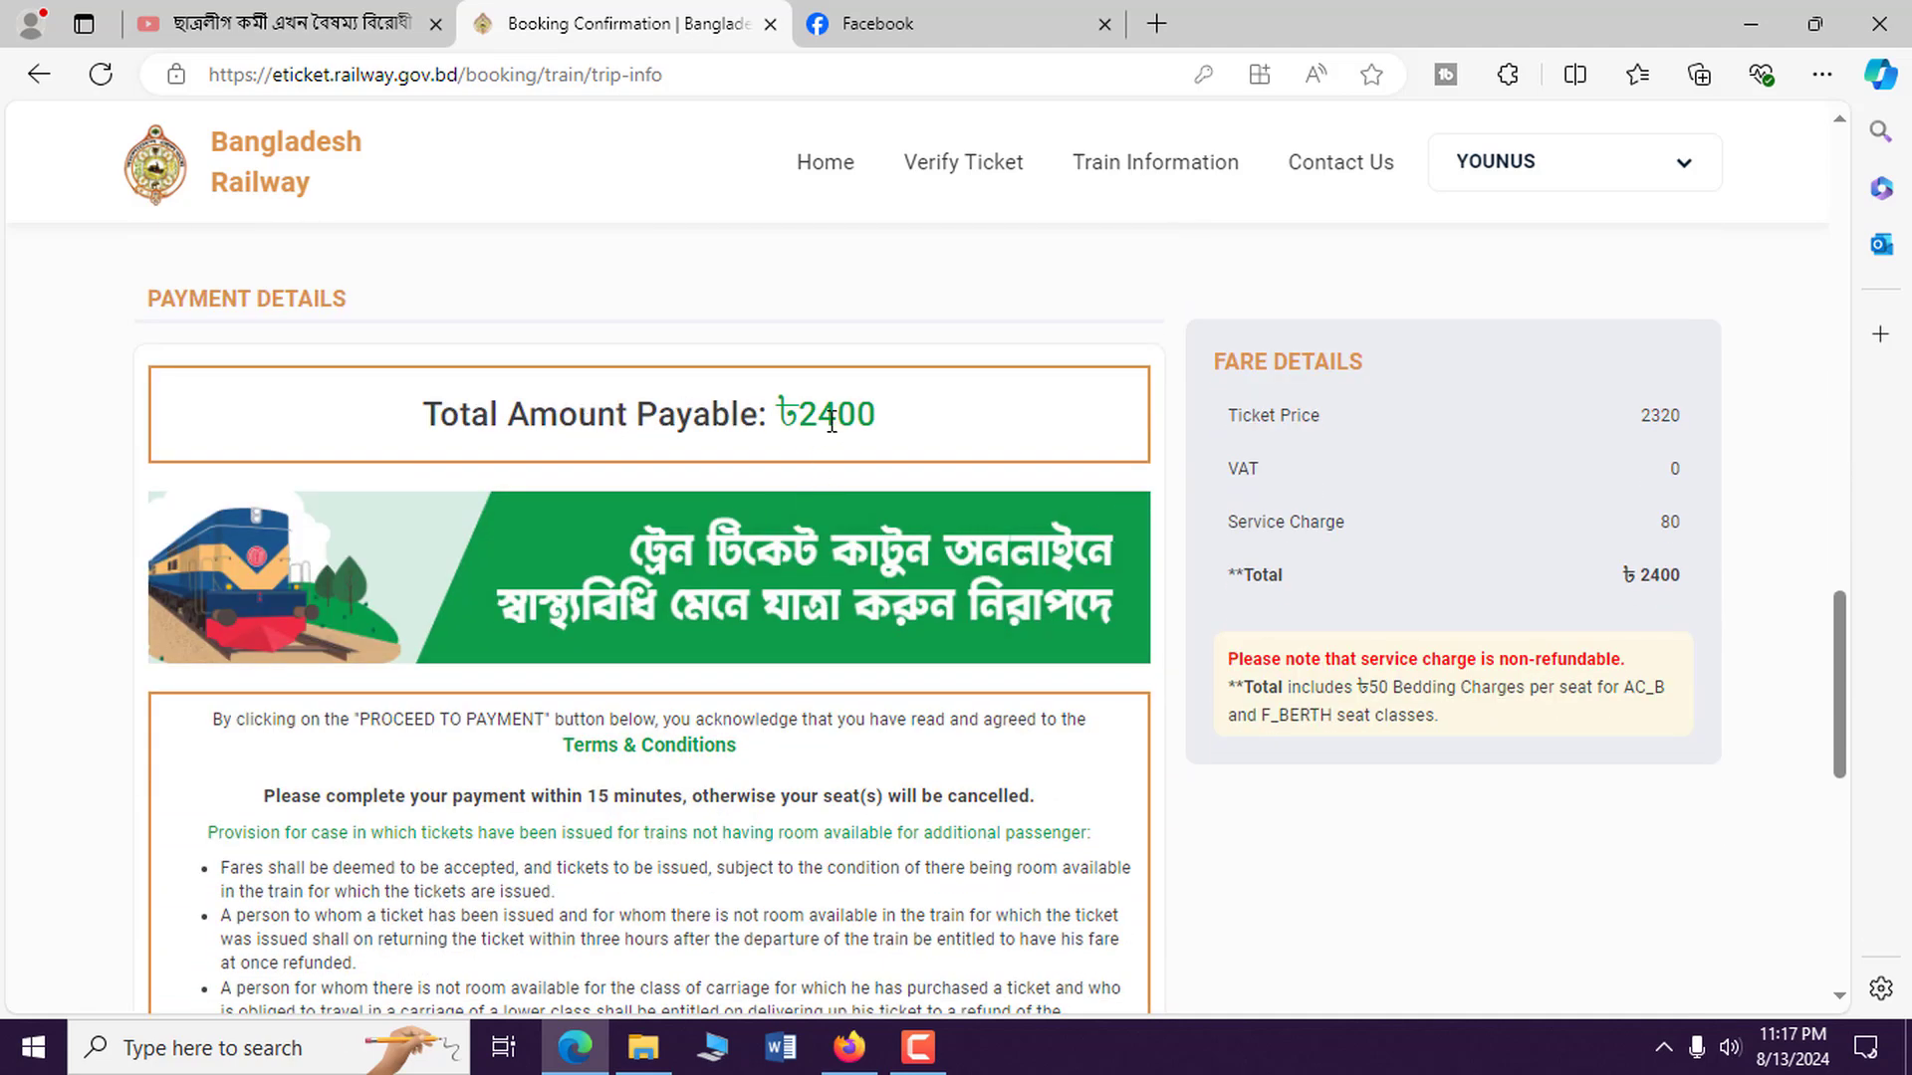
drag(861, 412, 818, 412)
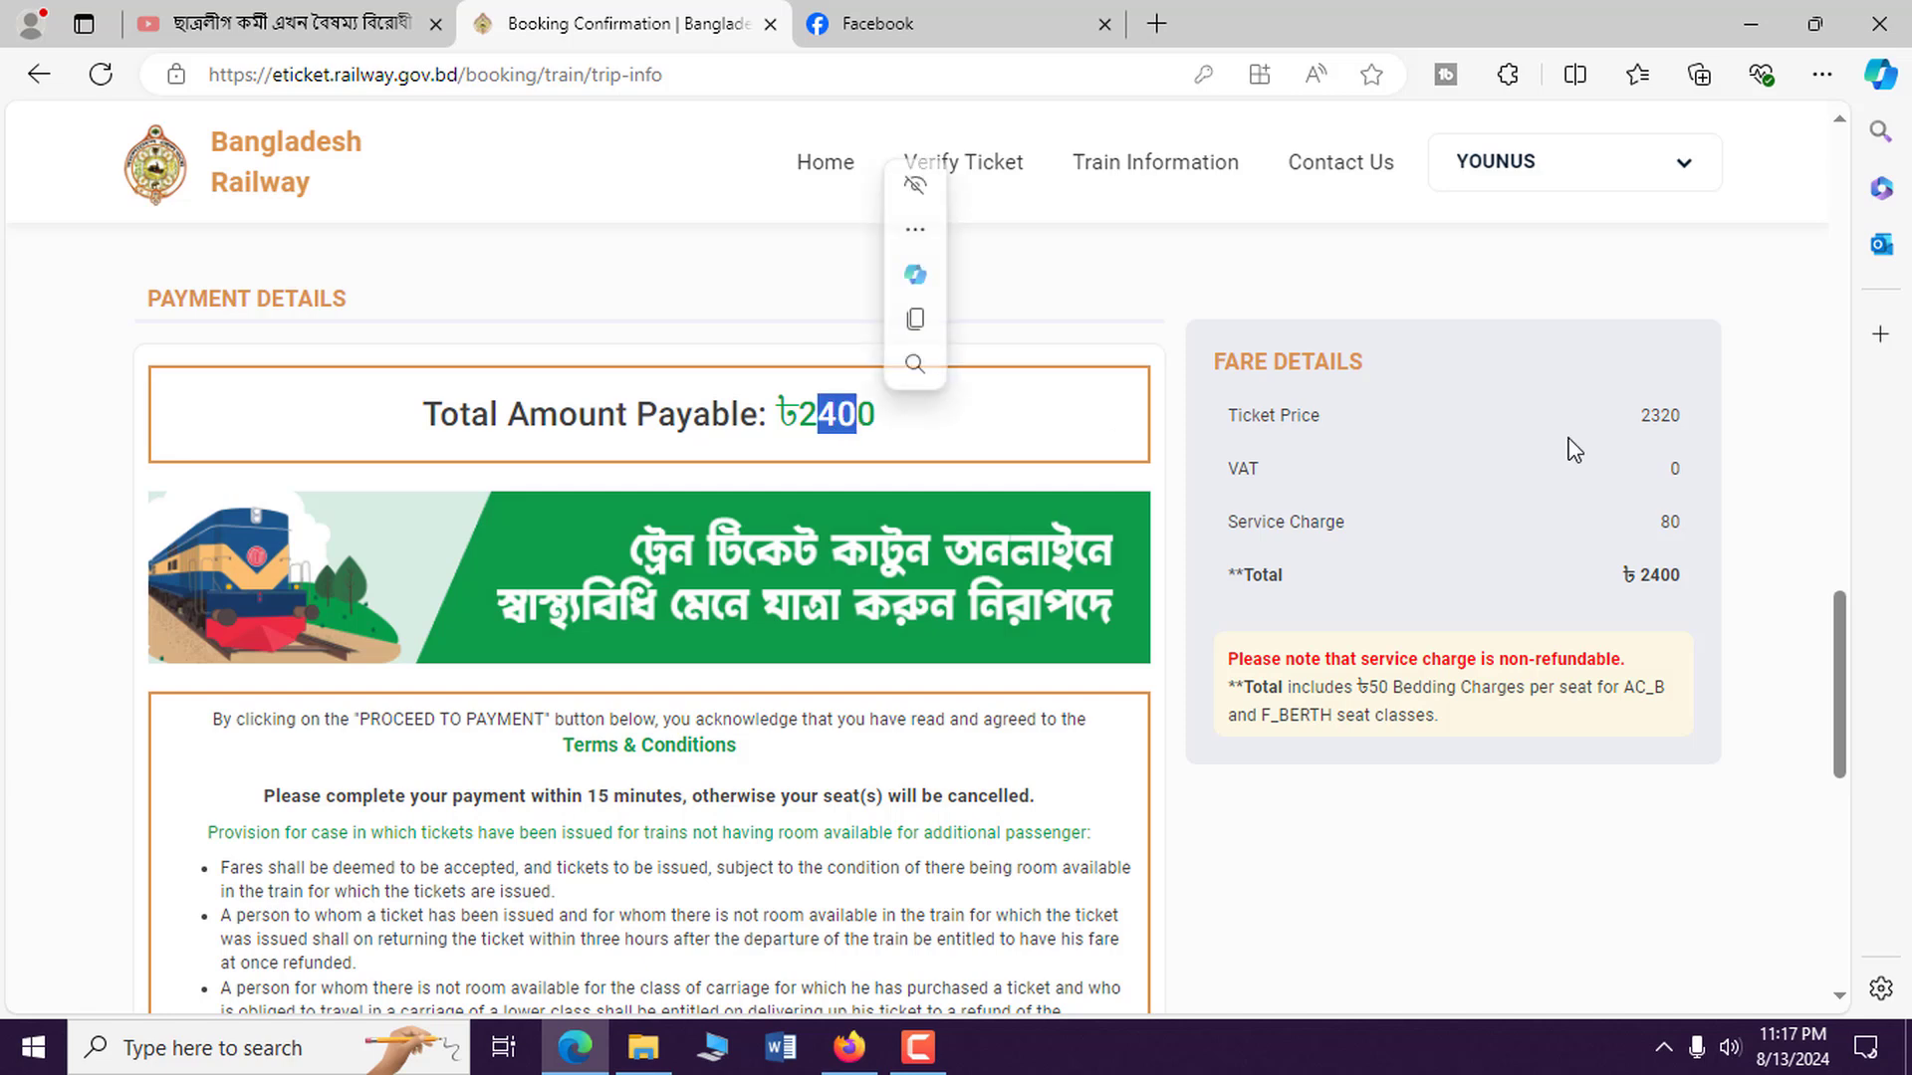
click(872, 417)
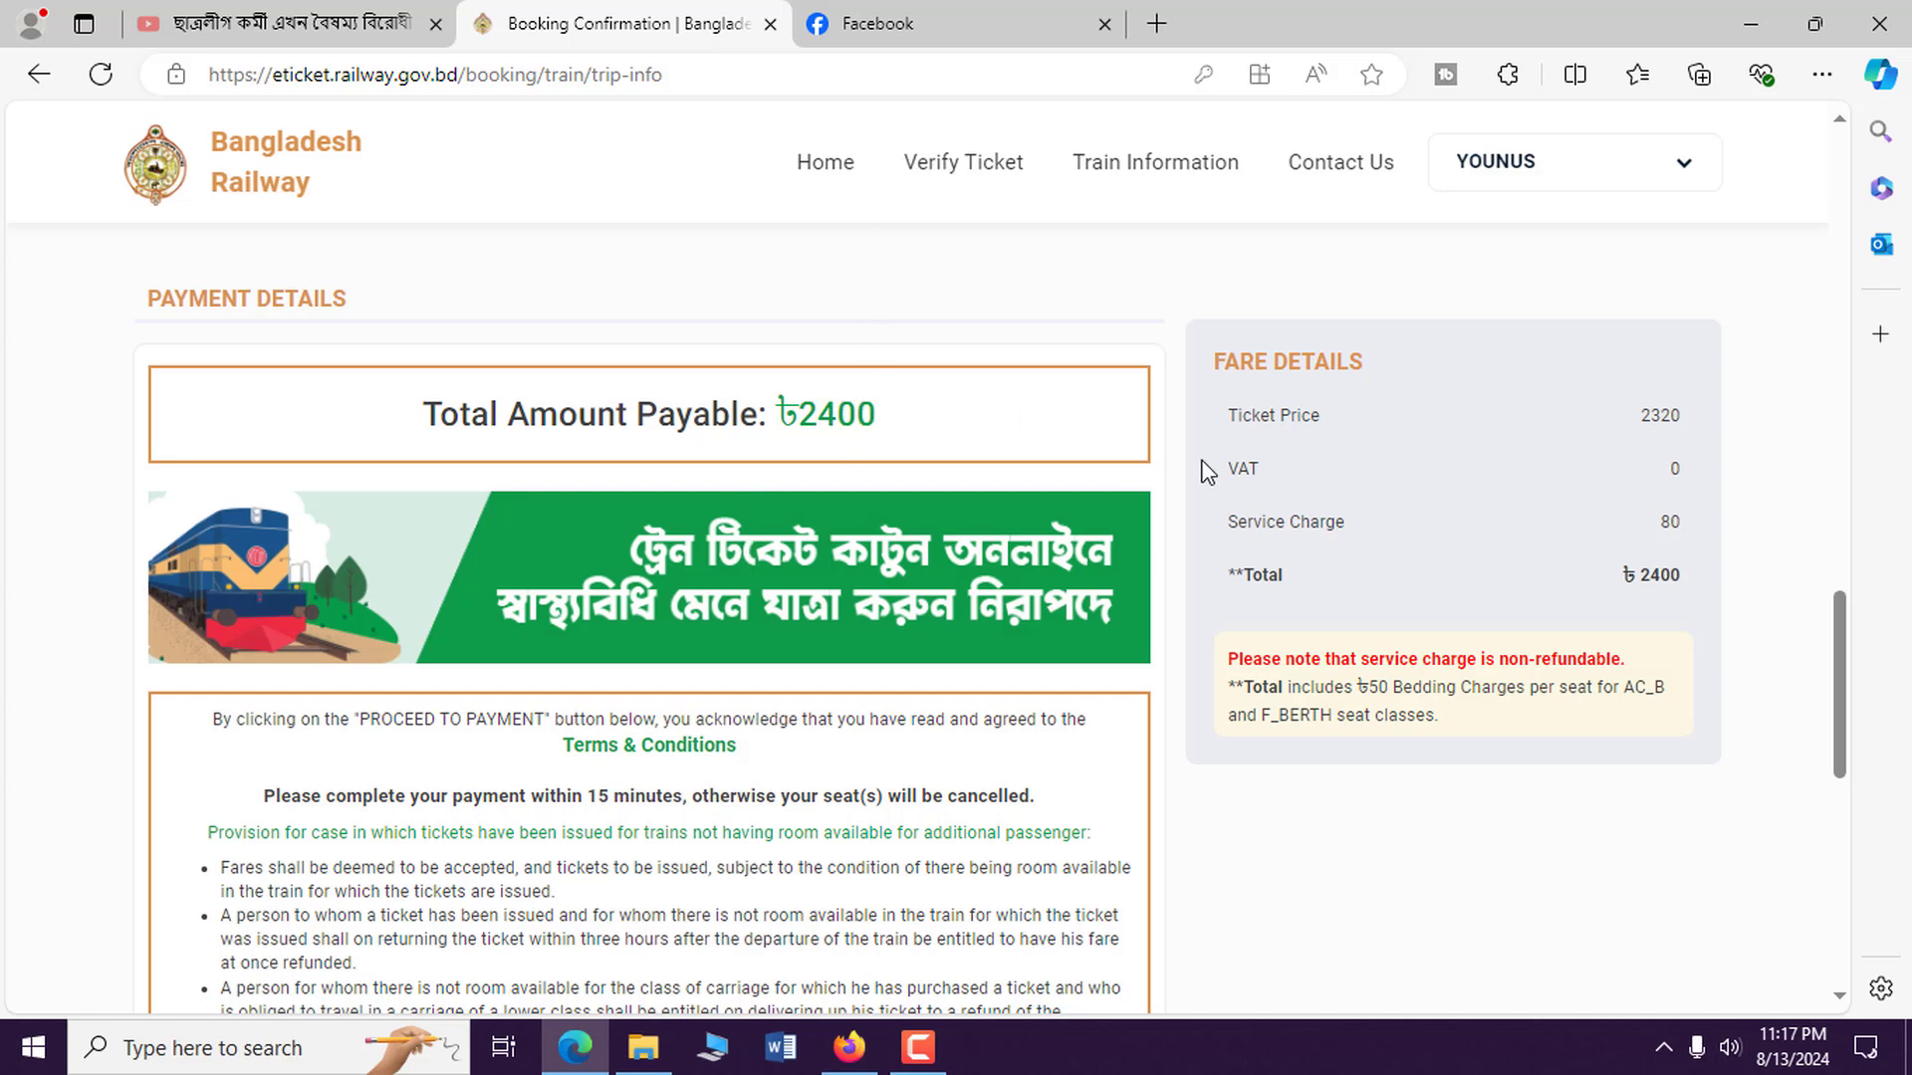
scroll(1006, 450, down, 1)
scroll(1007, 450, down, 4)
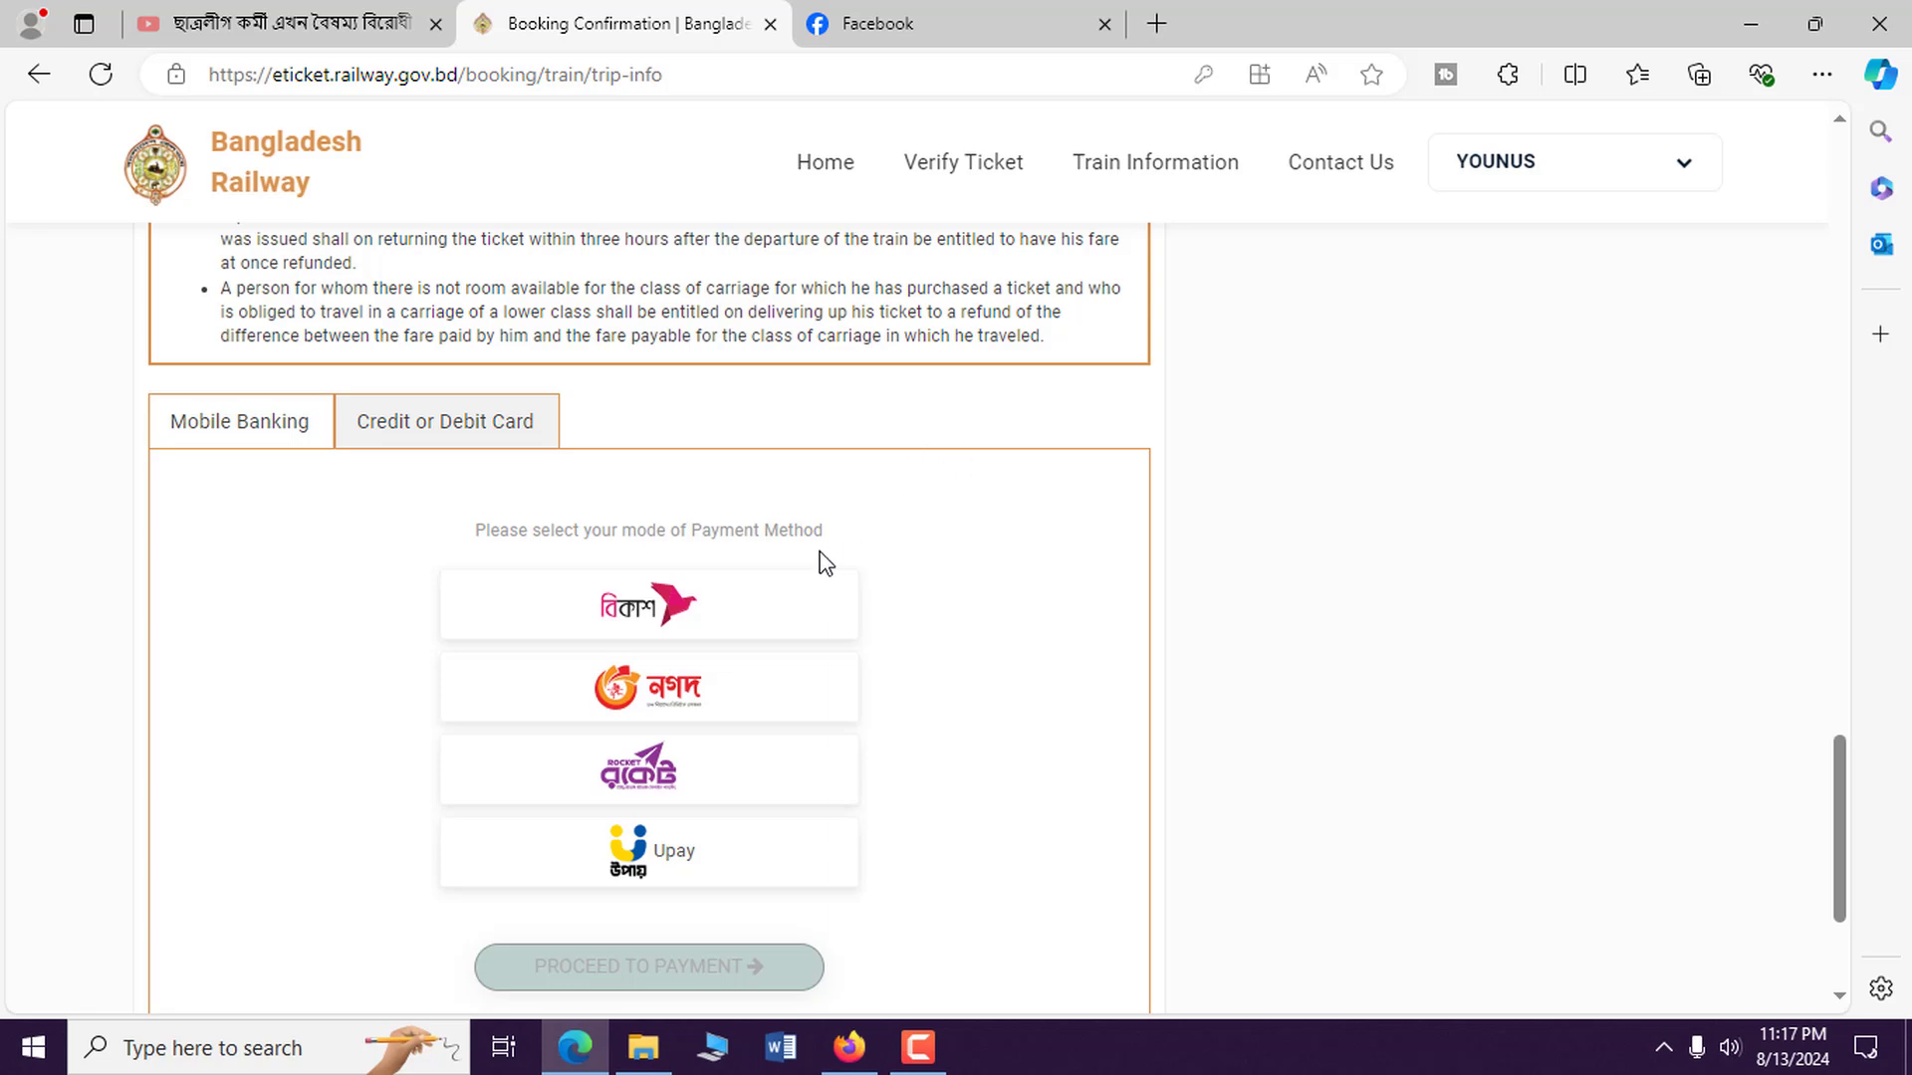
click(761, 604)
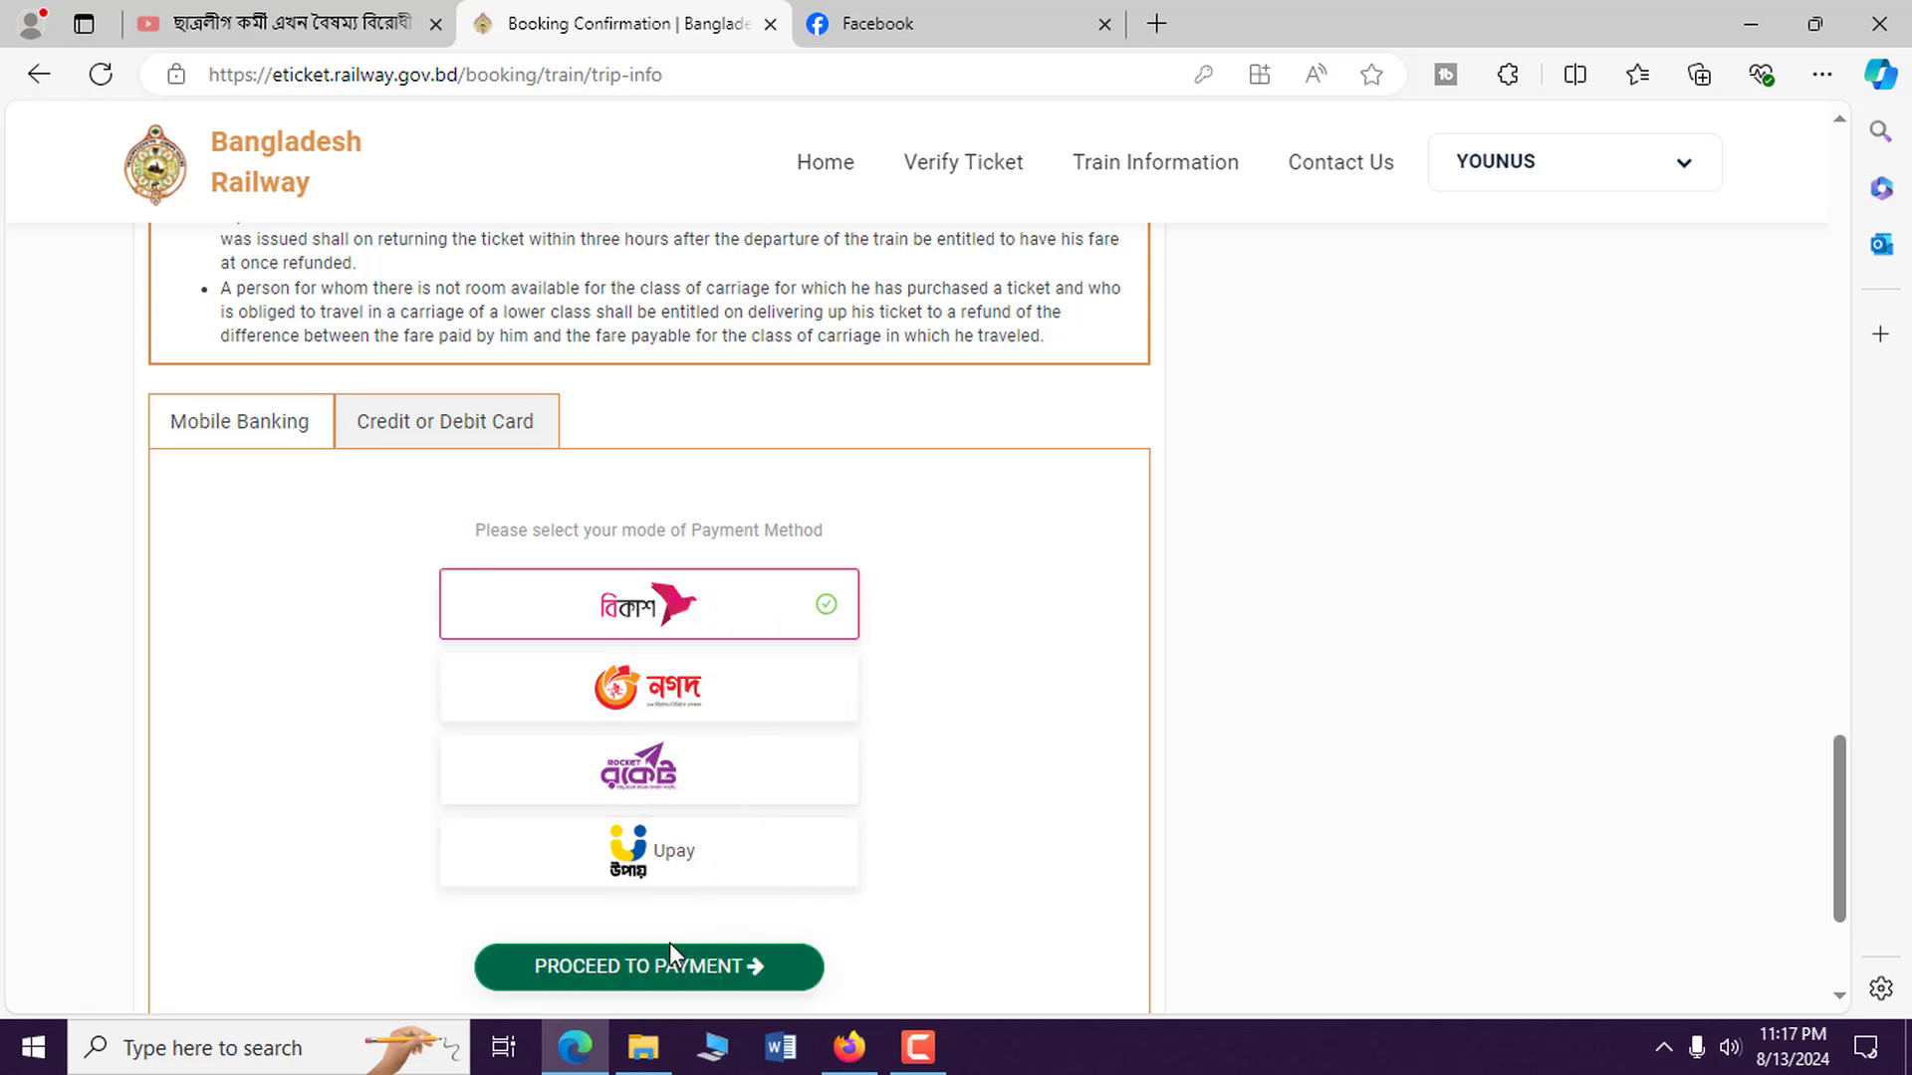
click(619, 973)
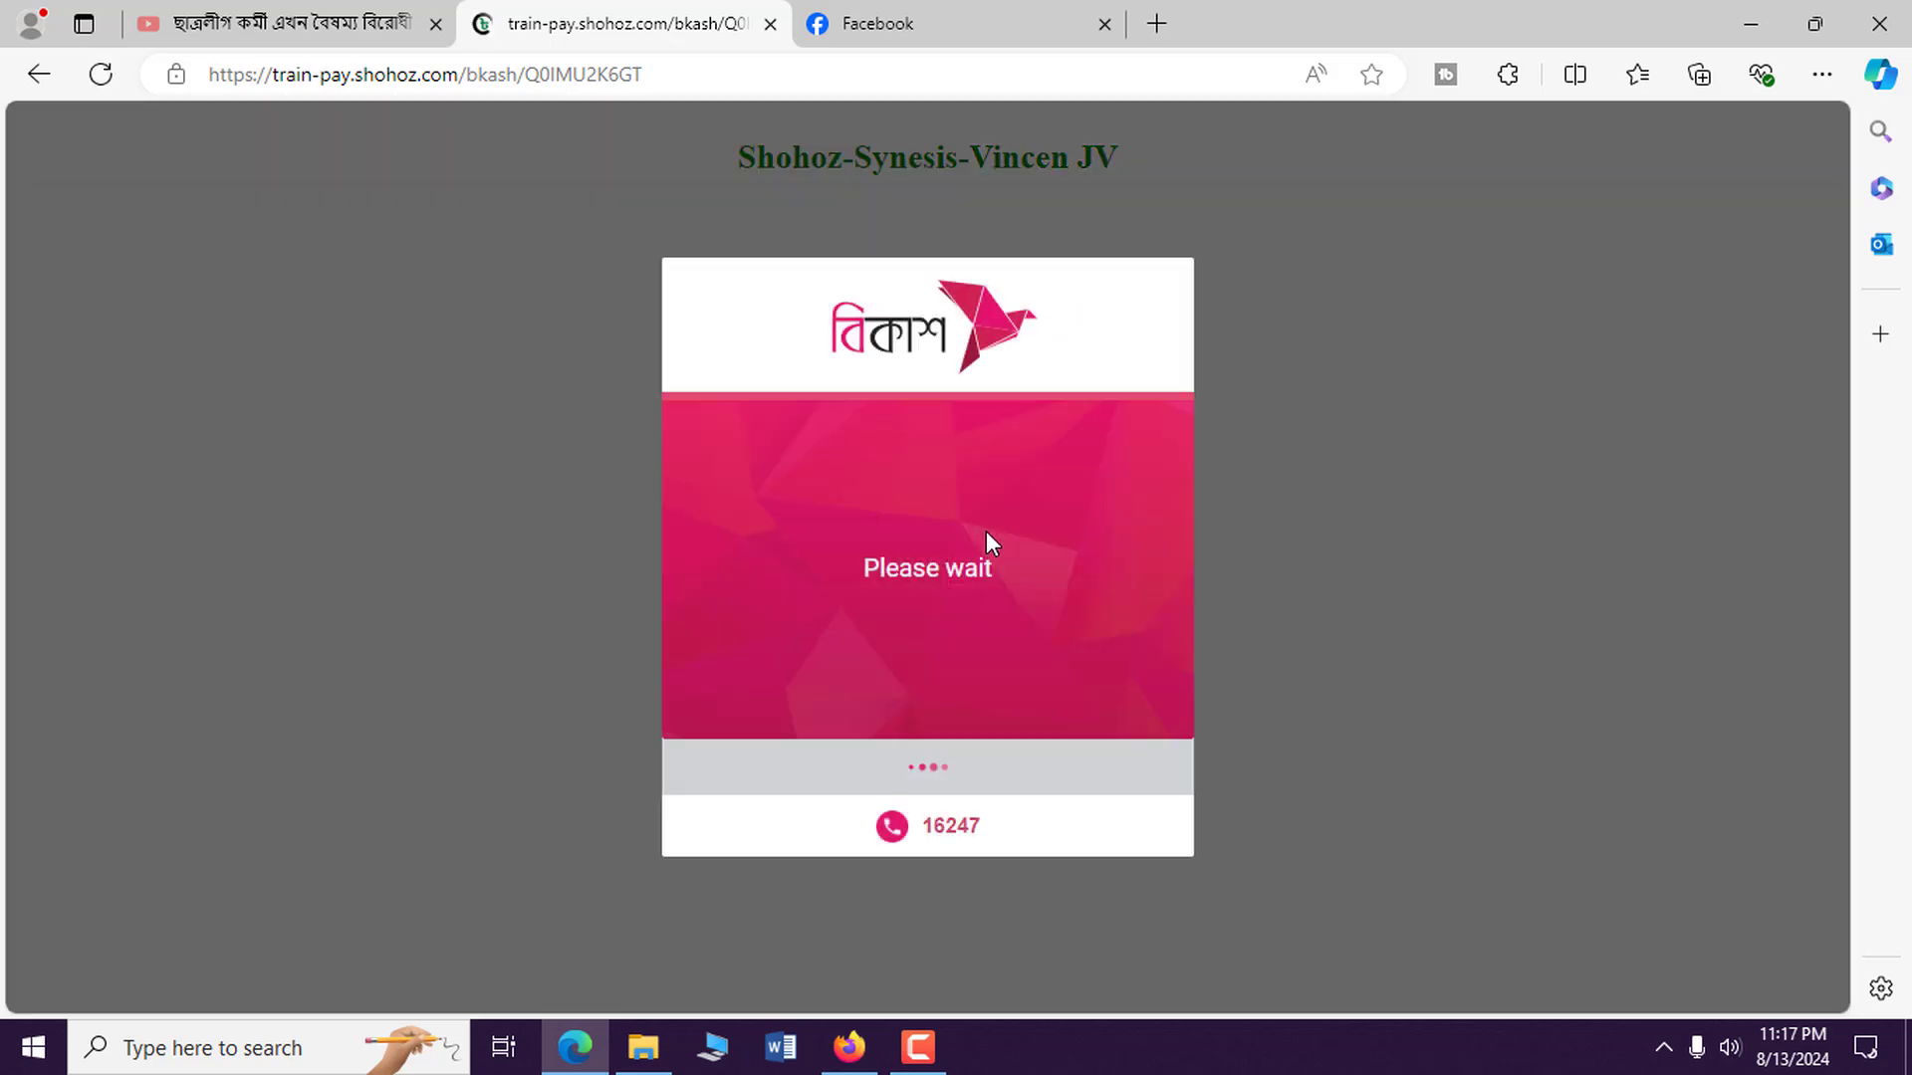
Submit the bKash wallet number, then confirm the received verification code.
click(928, 633)
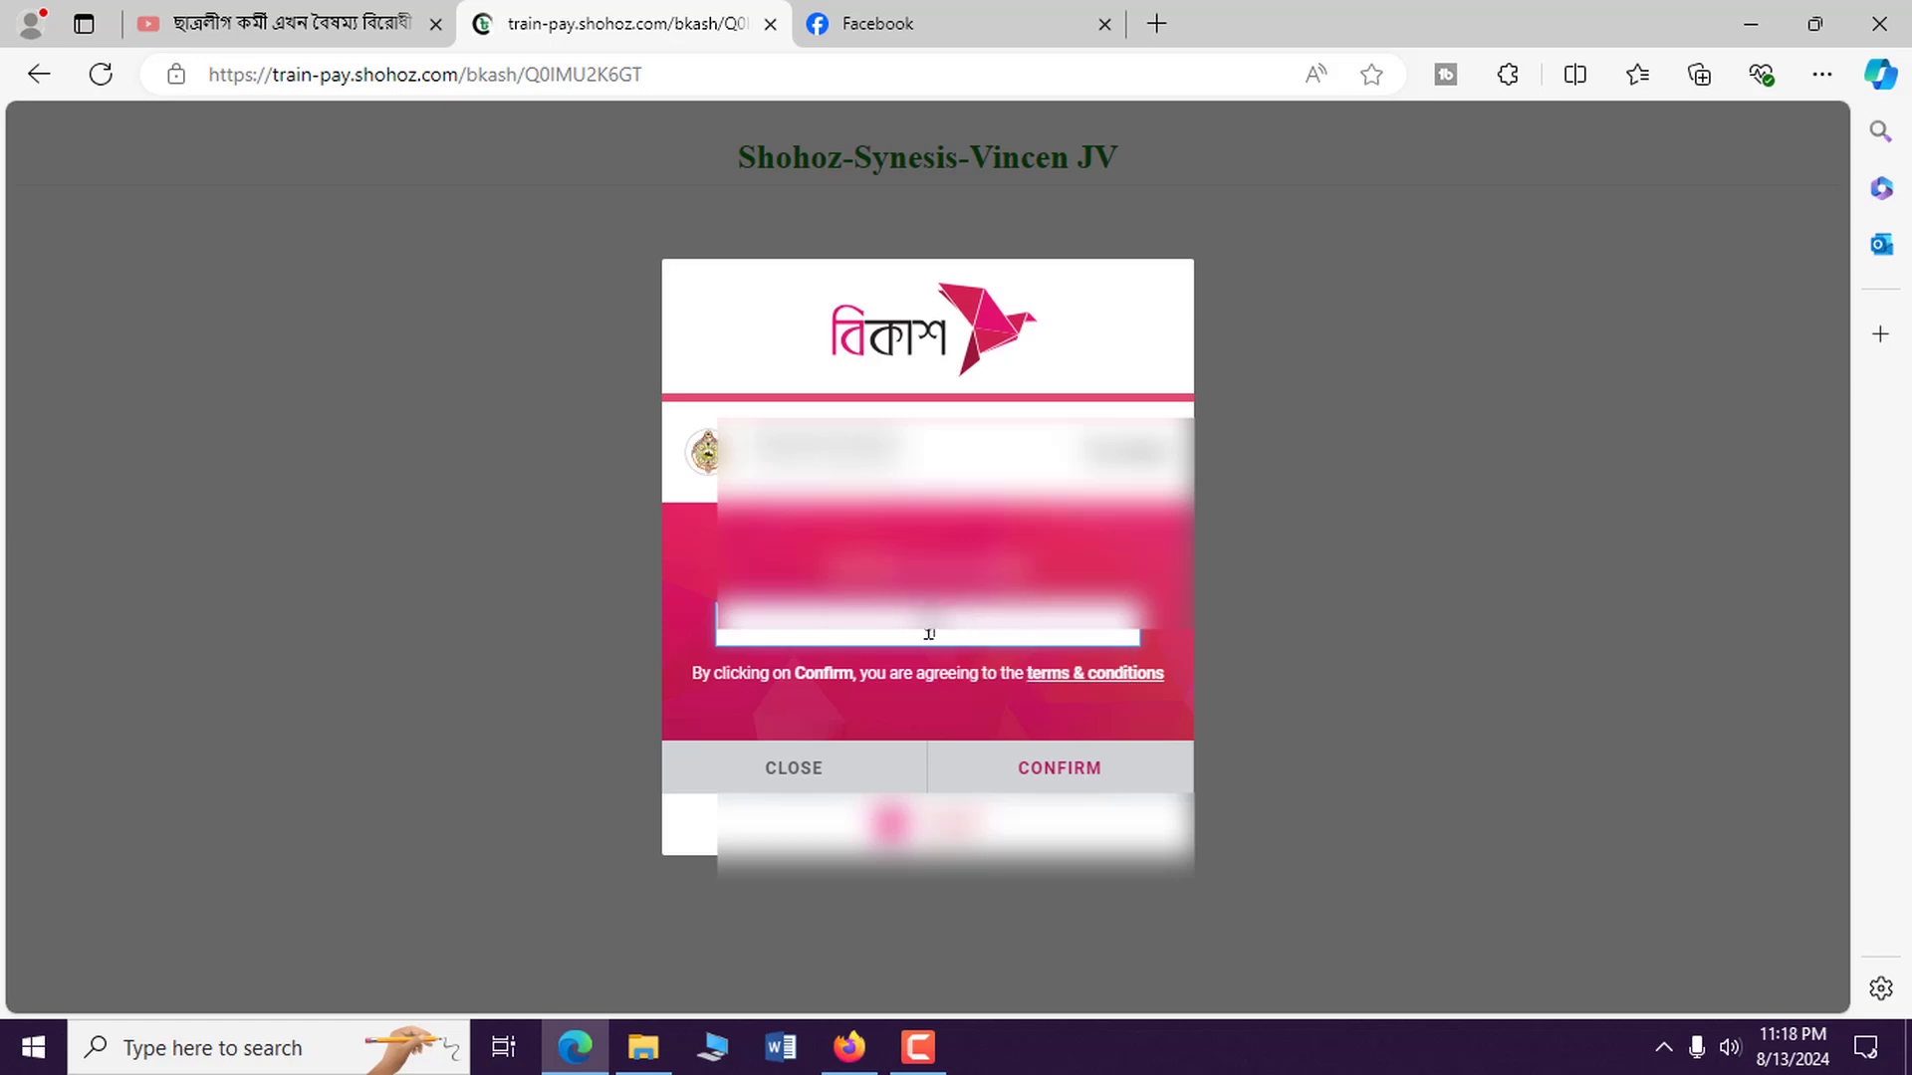
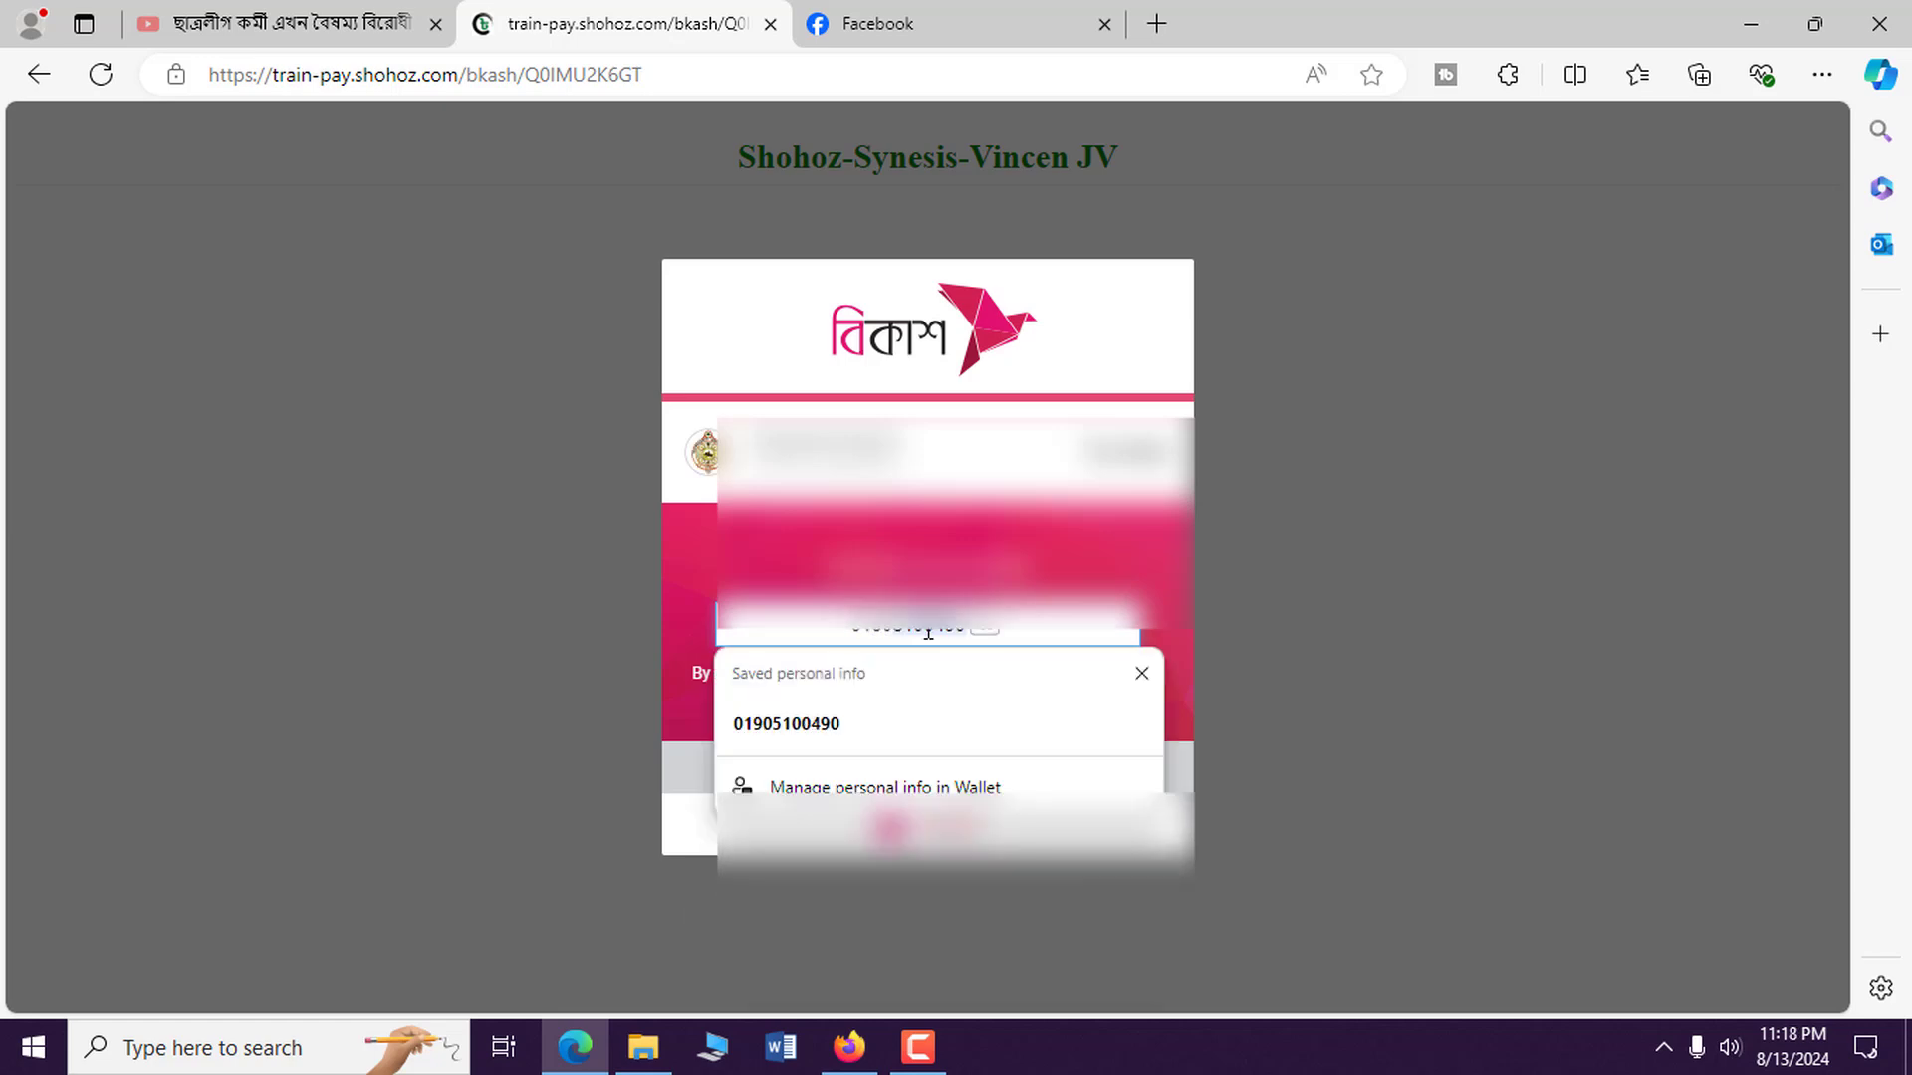
click(920, 705)
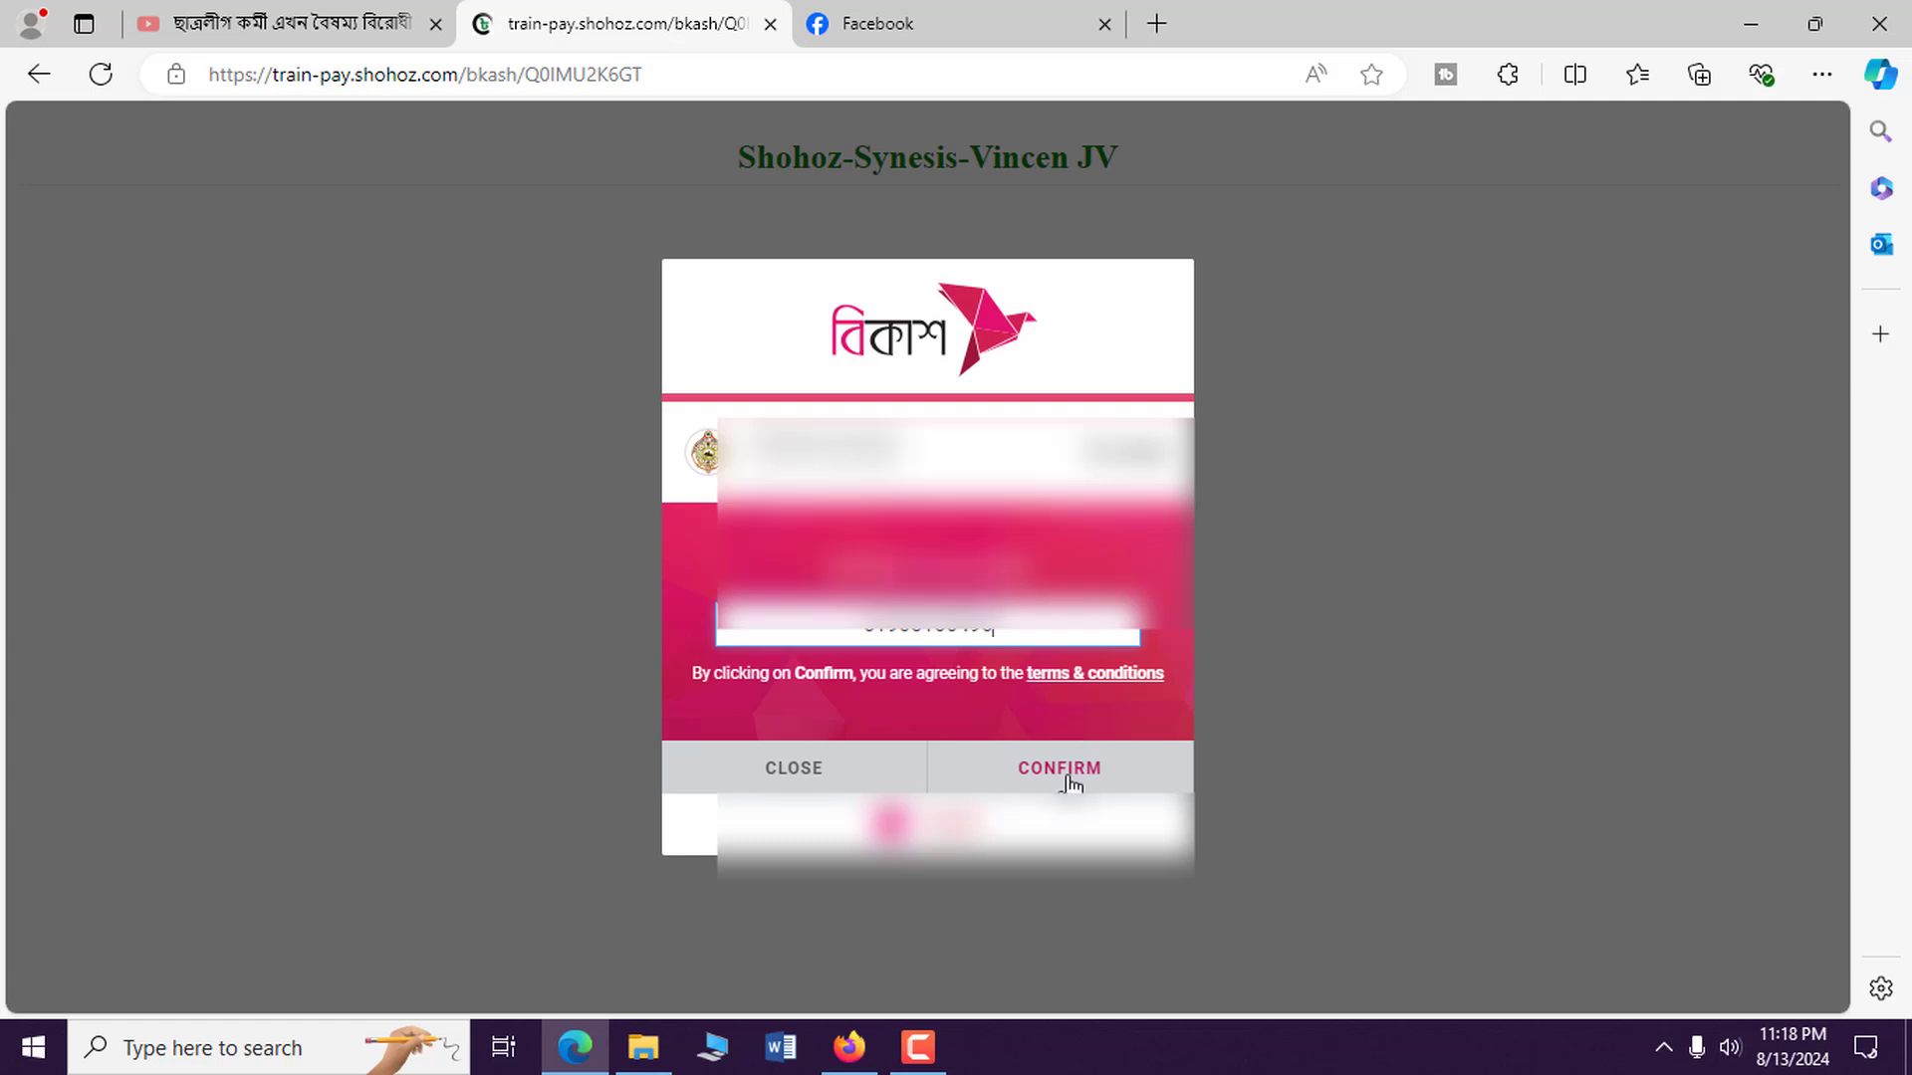
click(1061, 769)
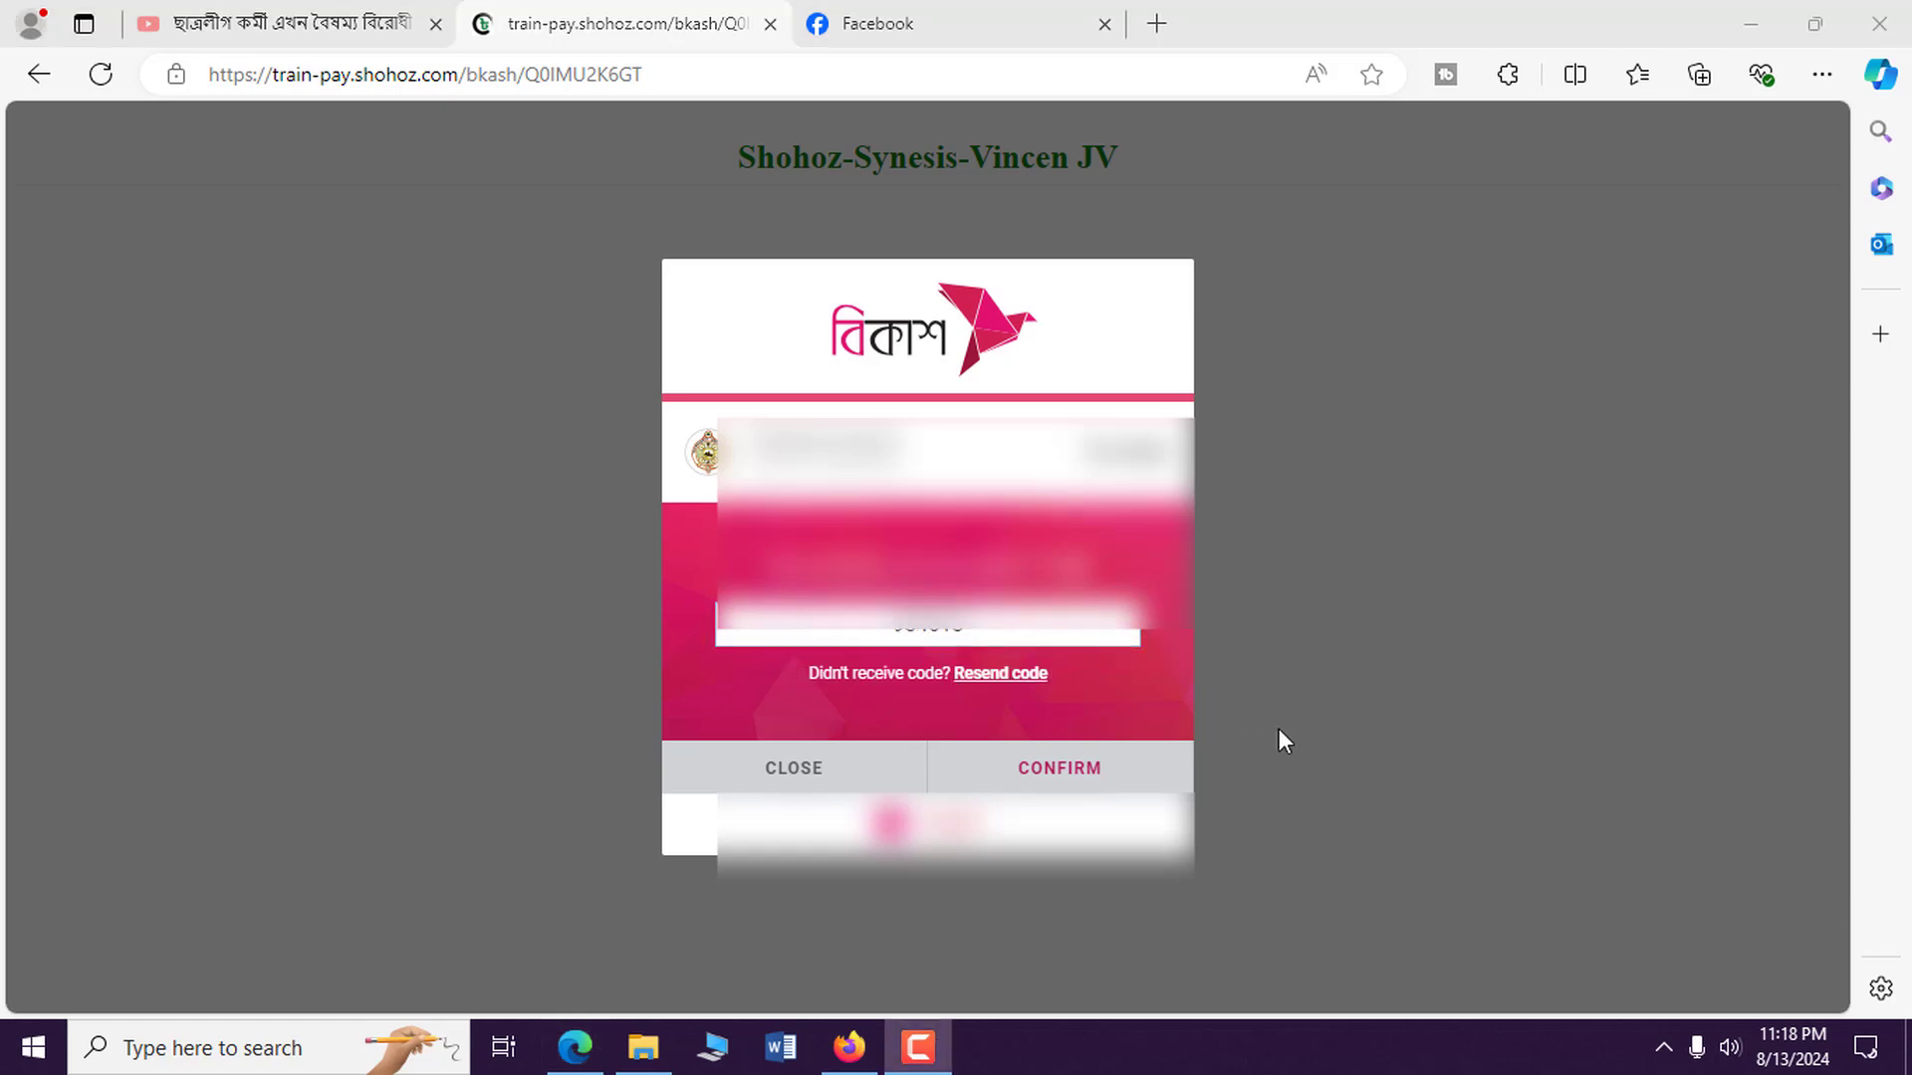
click(1069, 778)
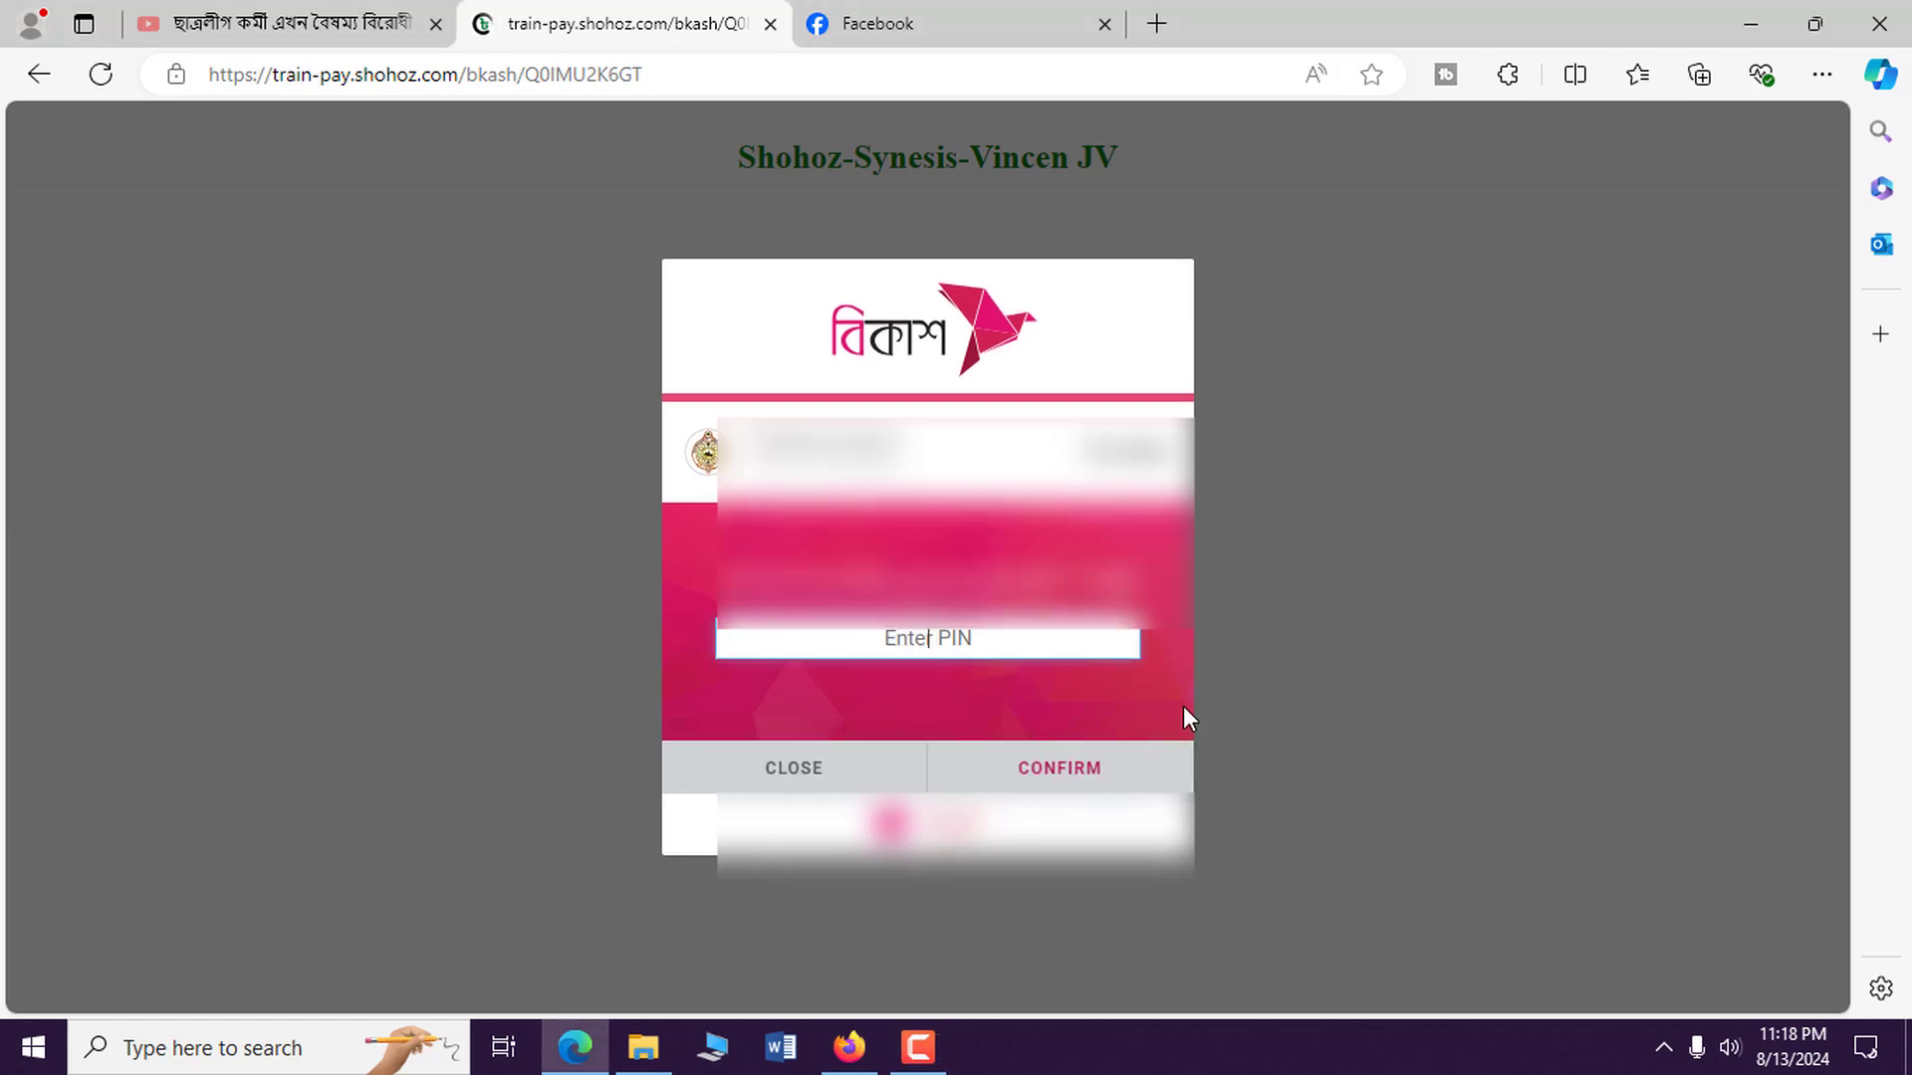
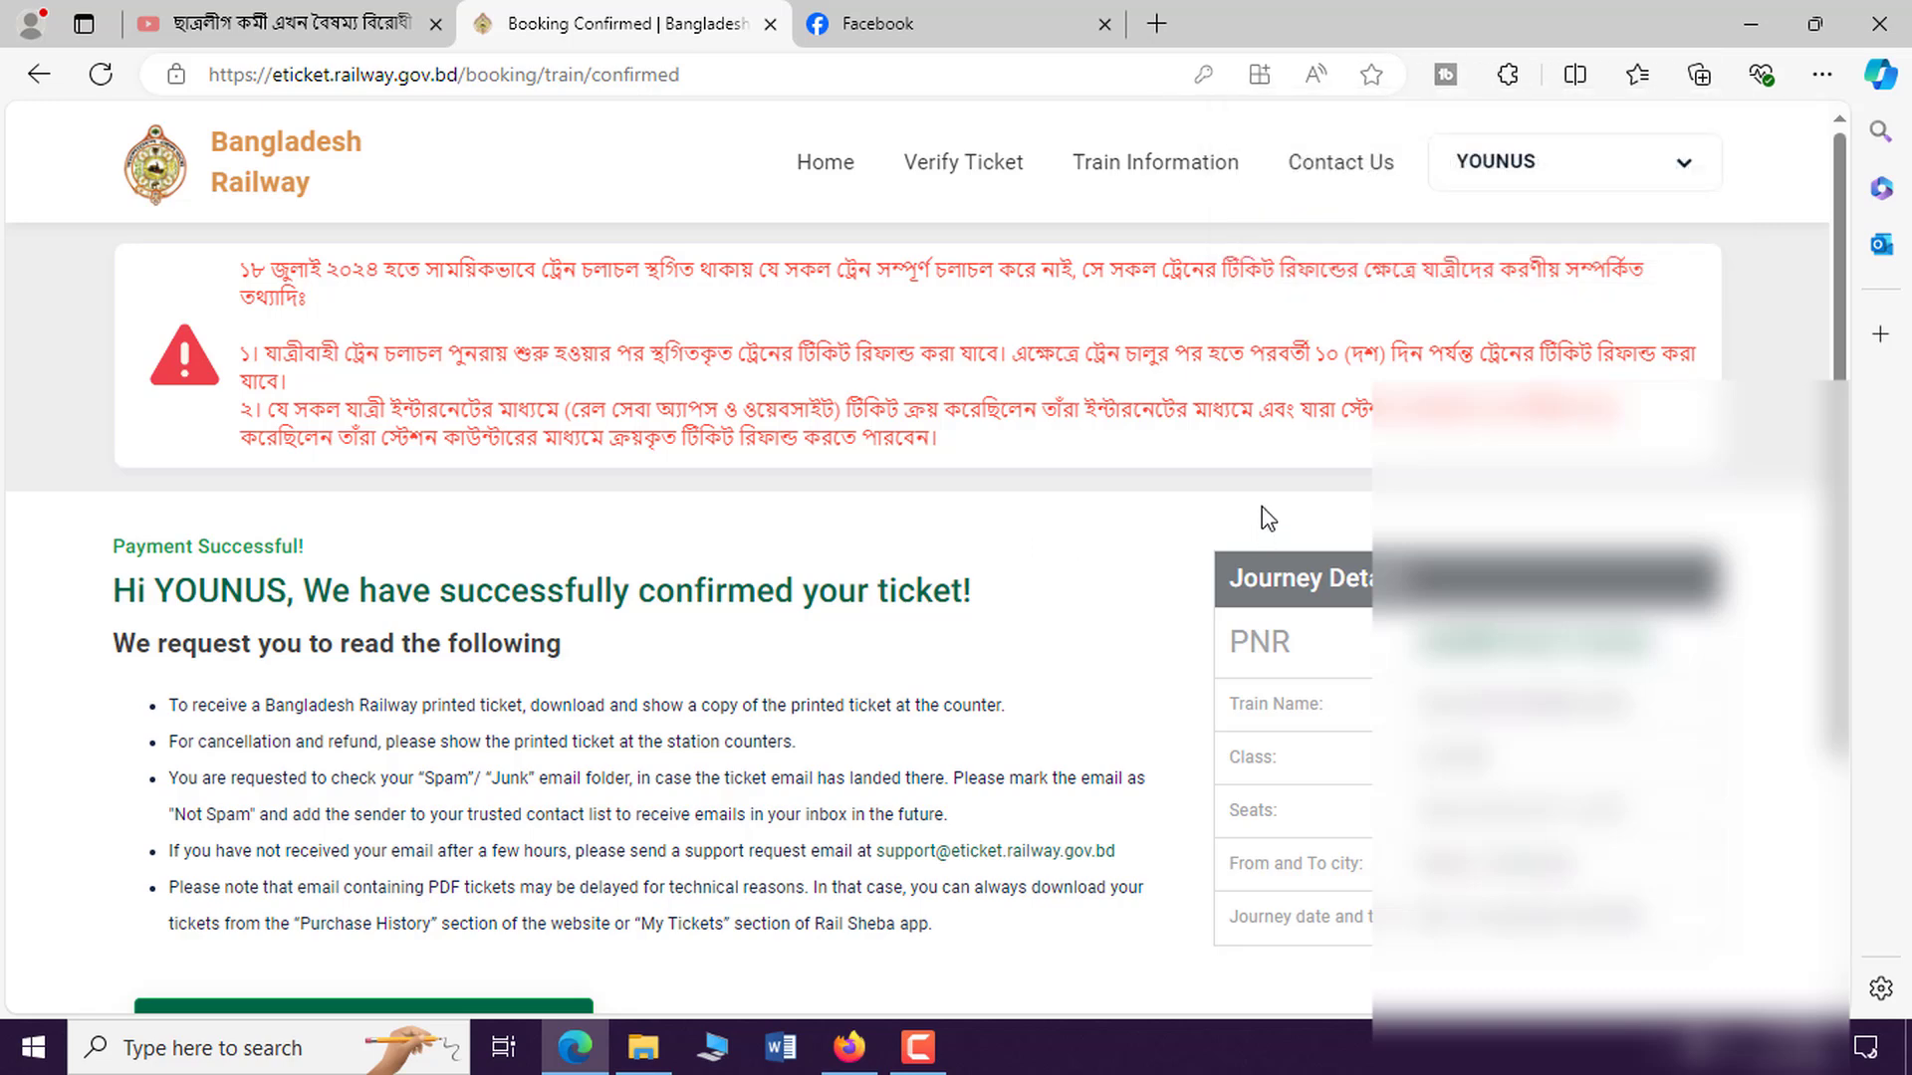
Scroll down and back up through the ticket booking confirmation page to review it.
scroll(1204, 510, down, 2)
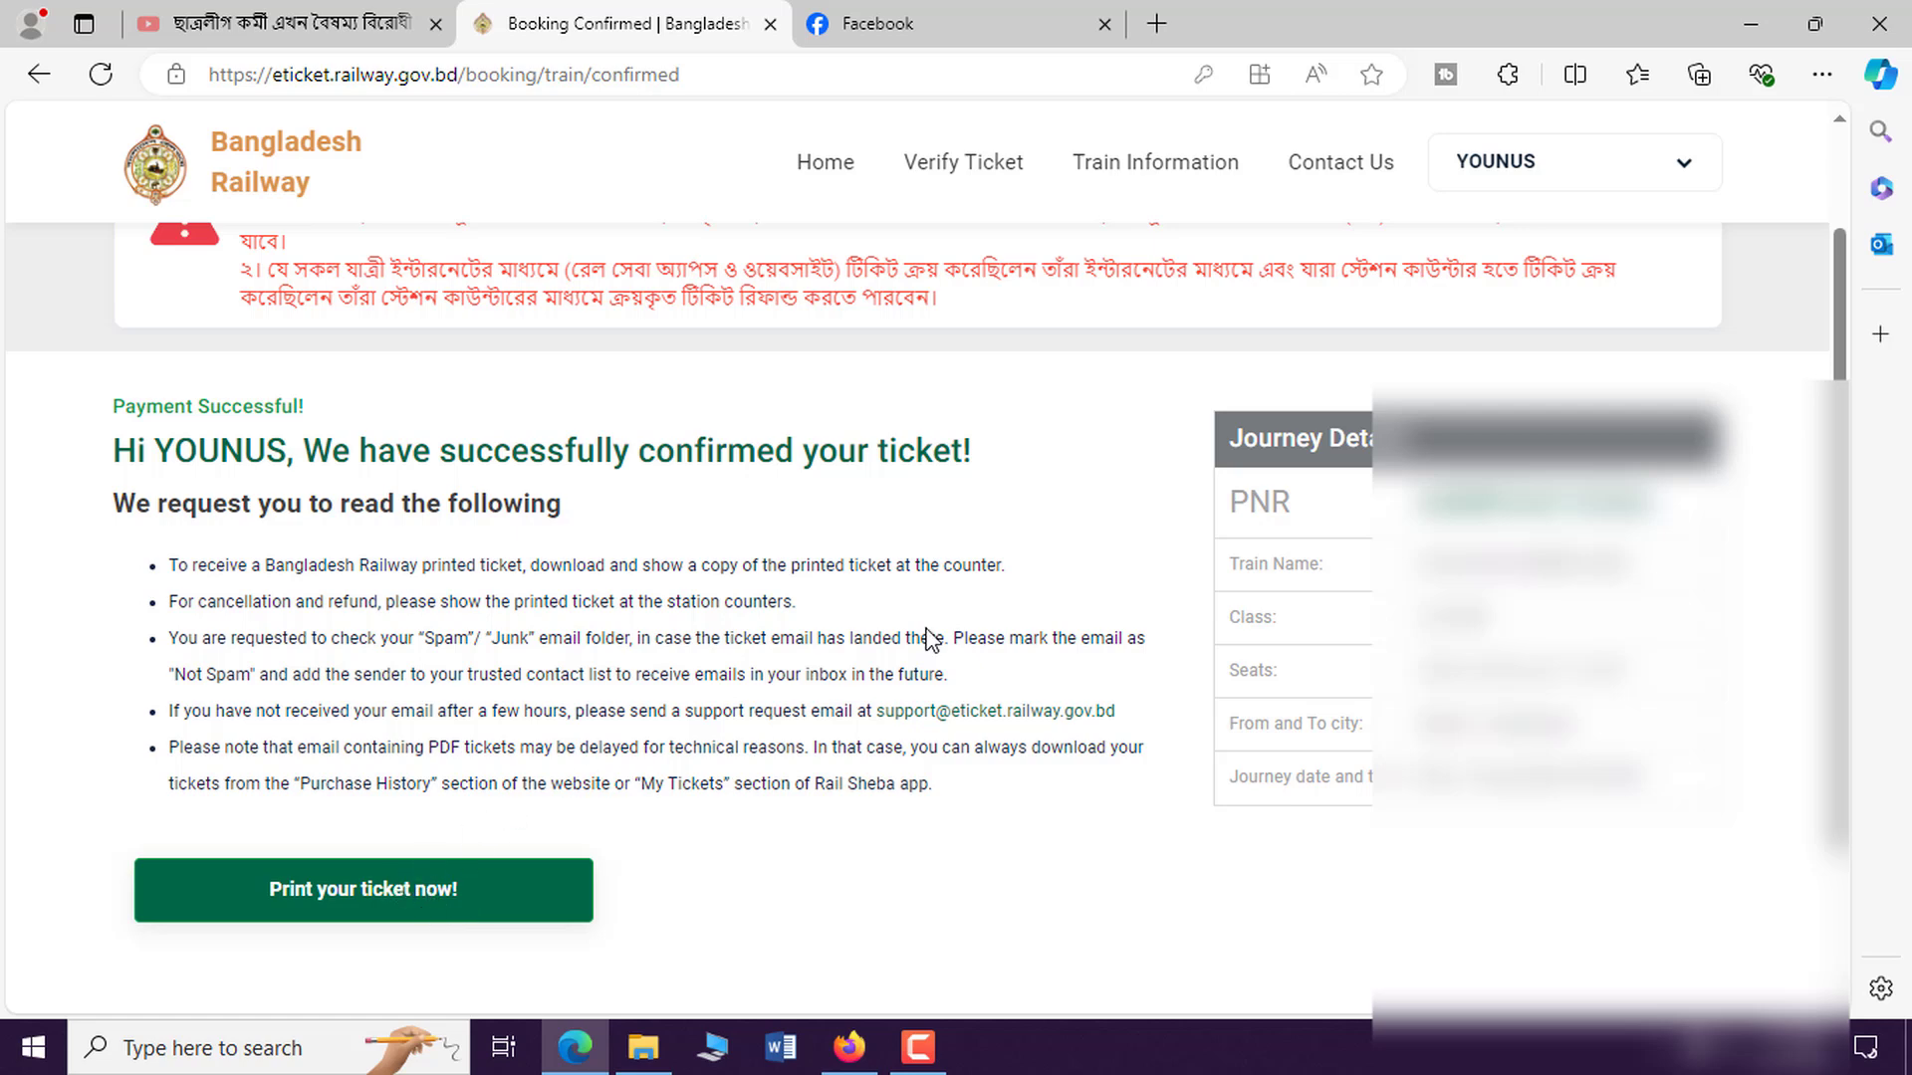
scroll(870, 521, down, 3)
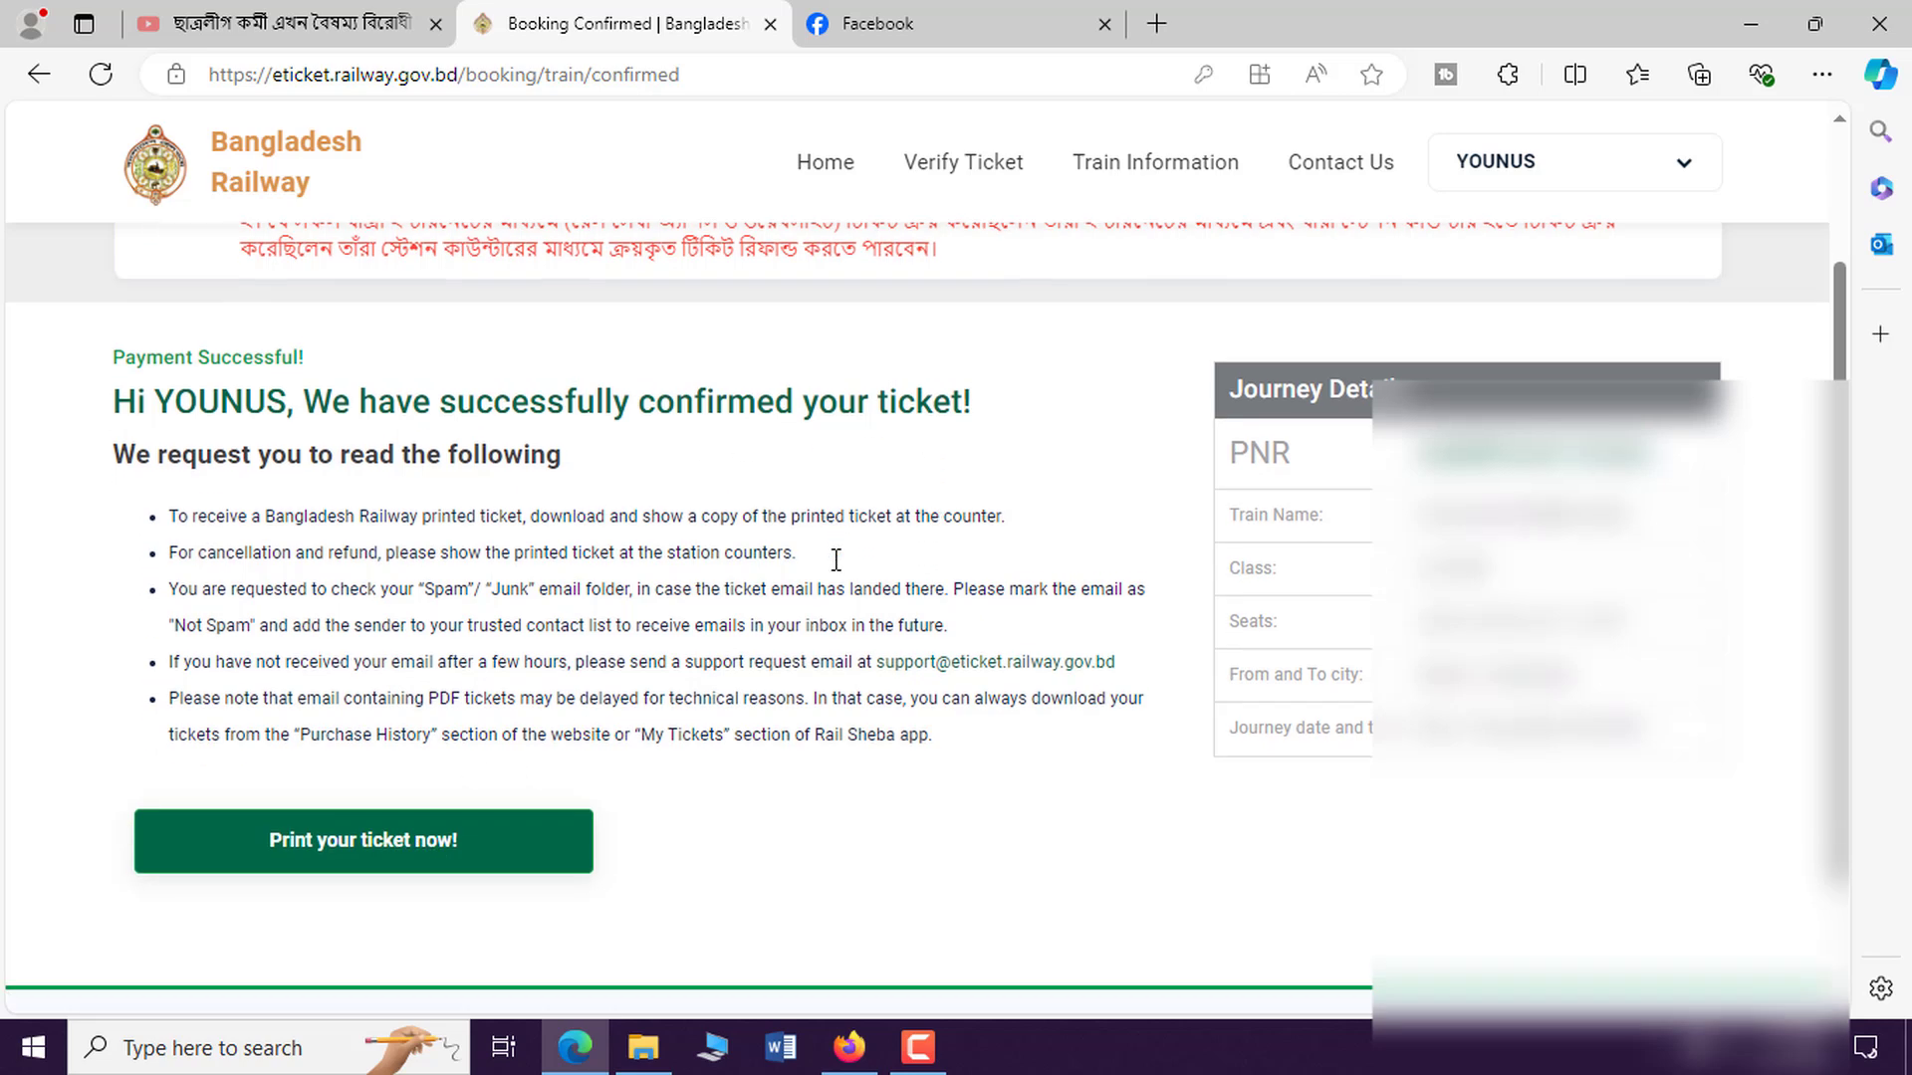
scroll(832, 555, up, 2)
scroll(883, 431, up, 4)
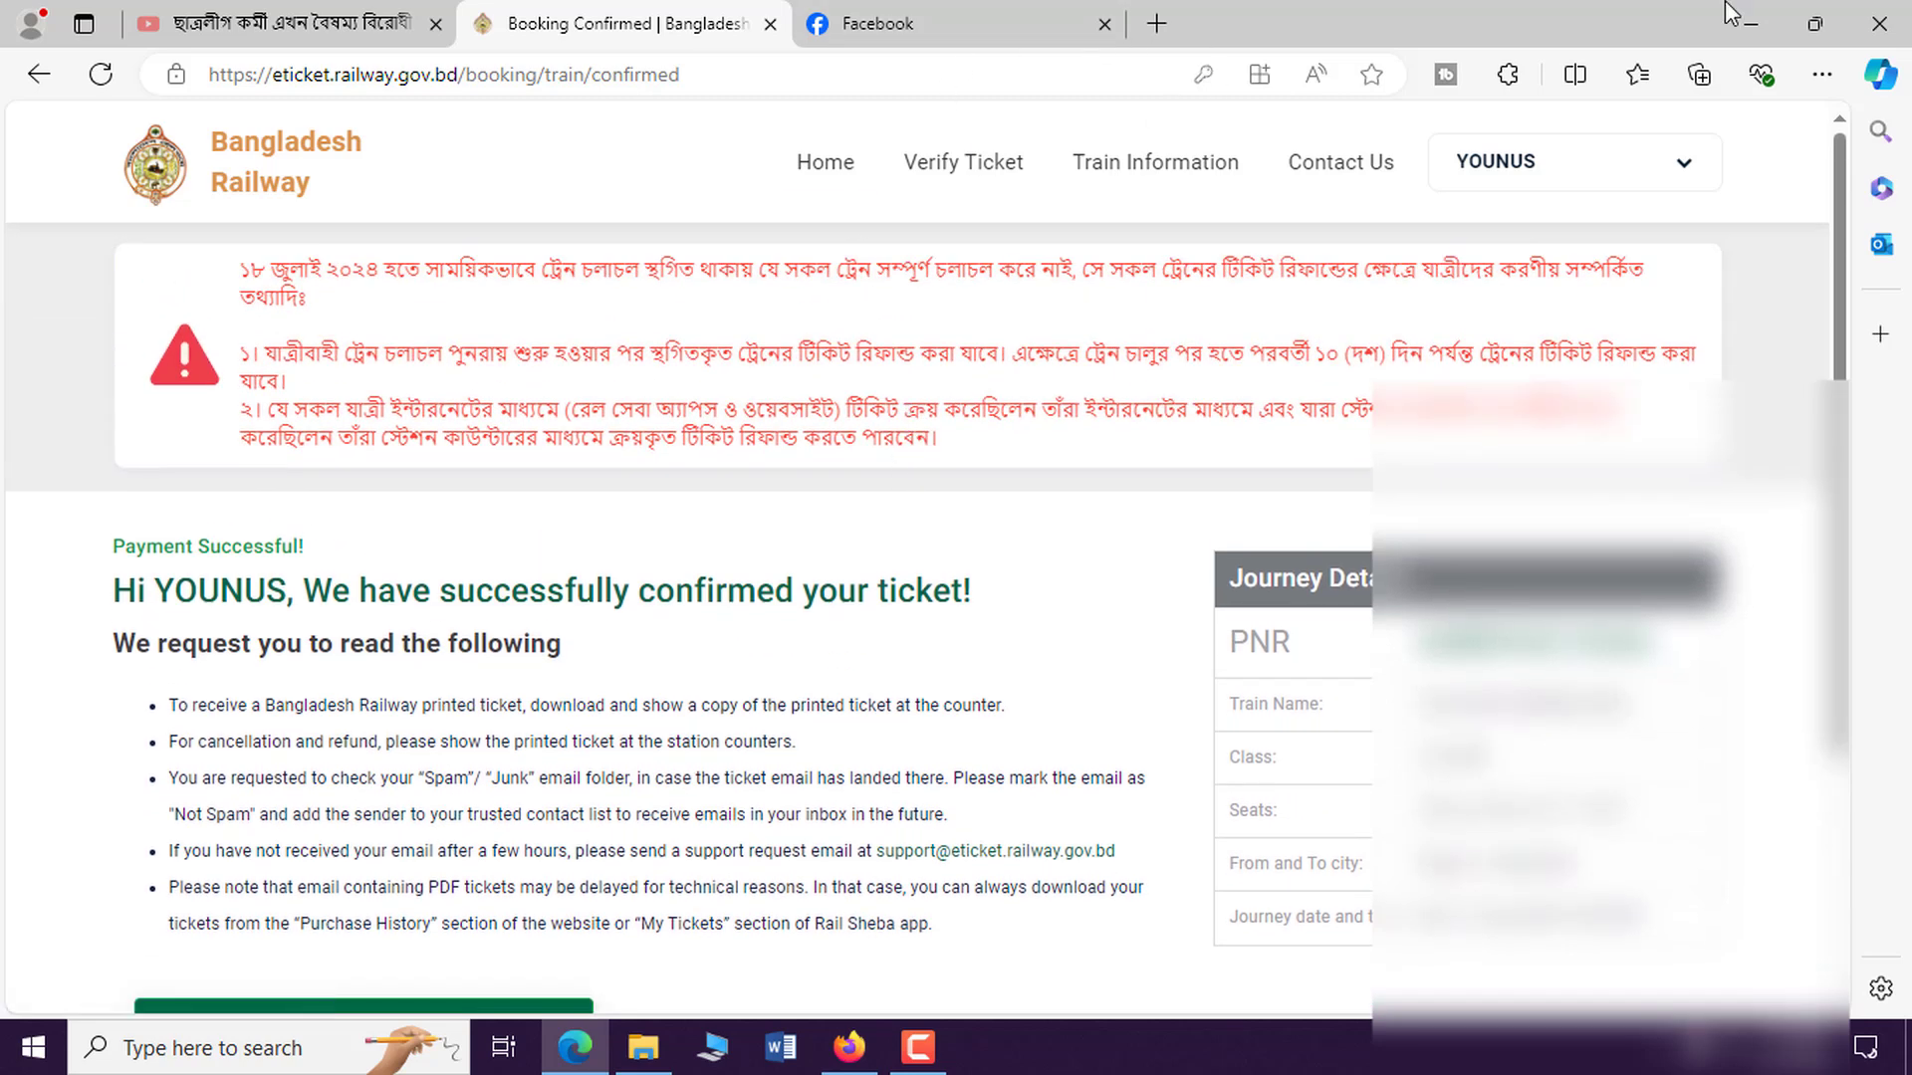
Minimize the Edge, Firefox and DESIGN WORK windows, then show the desktop's Sort by options.
click(1749, 23)
click(1750, 30)
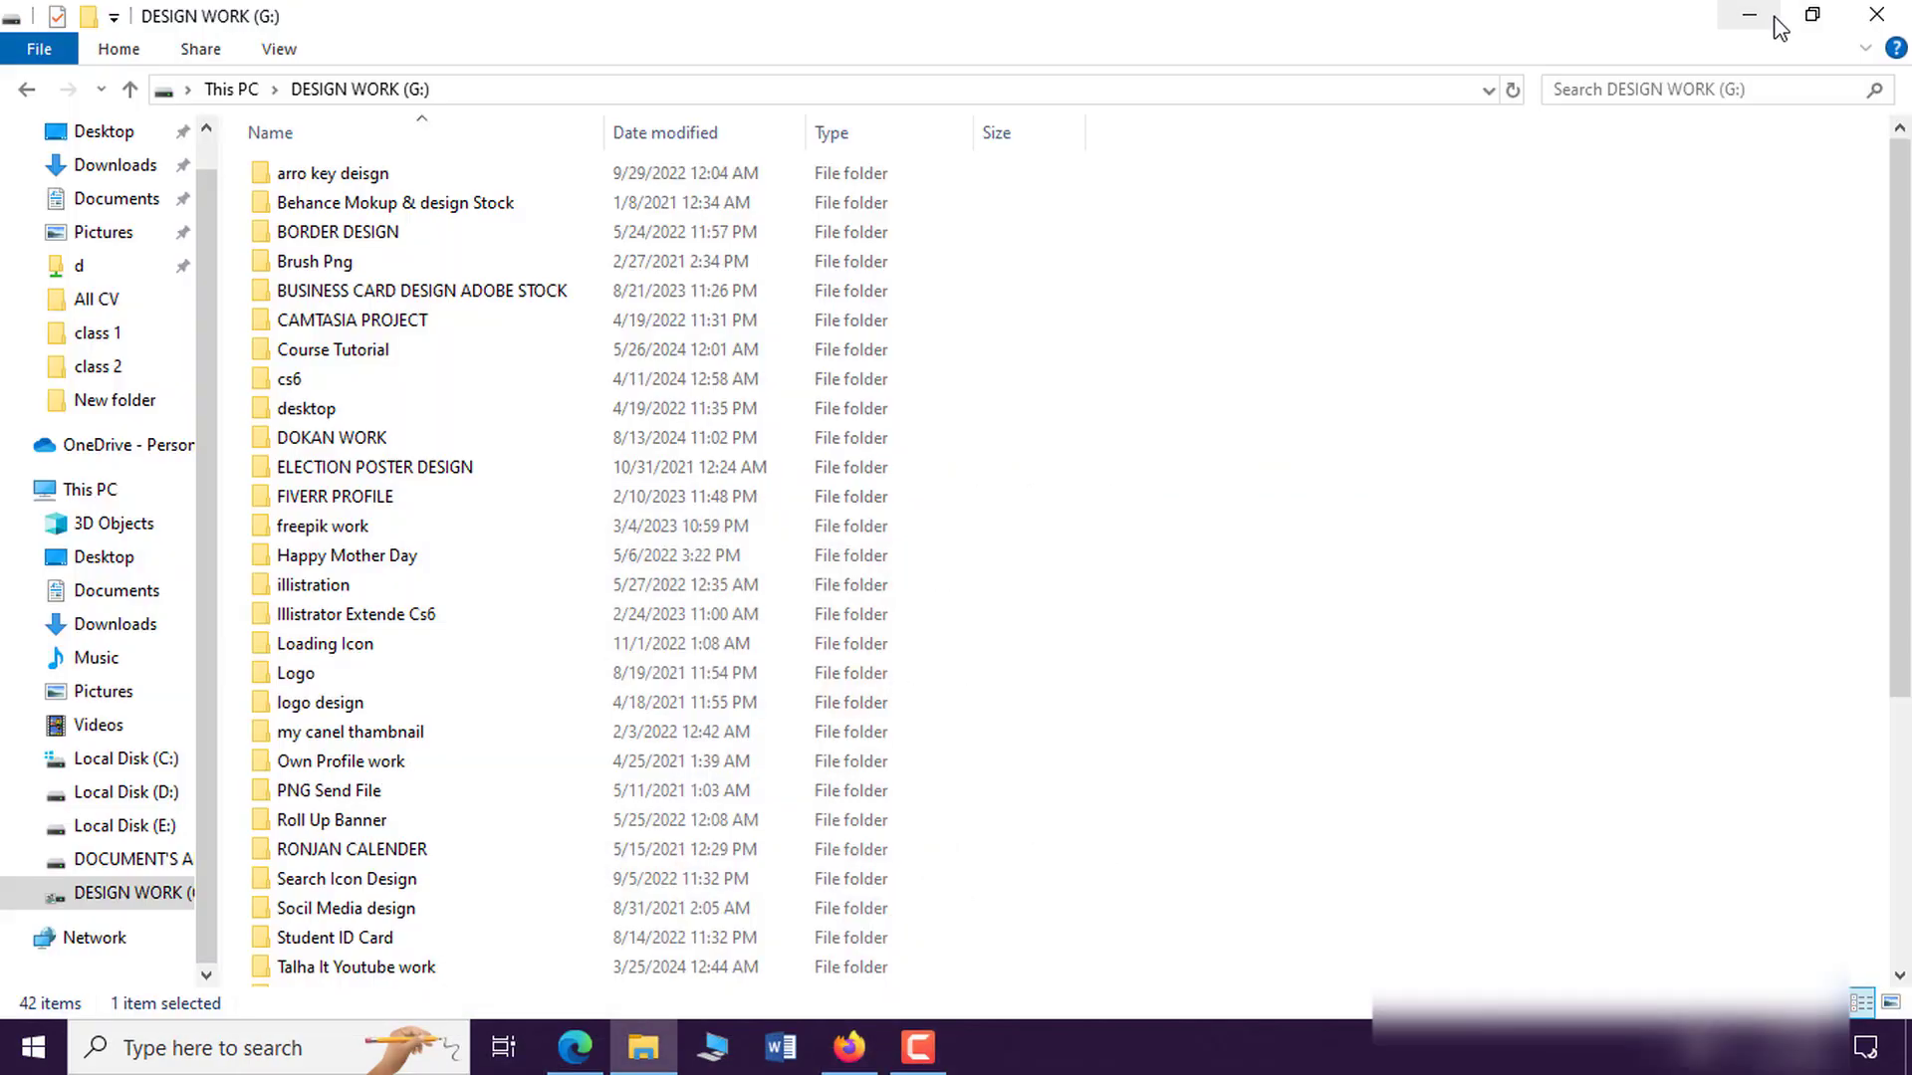
click(1887, 15)
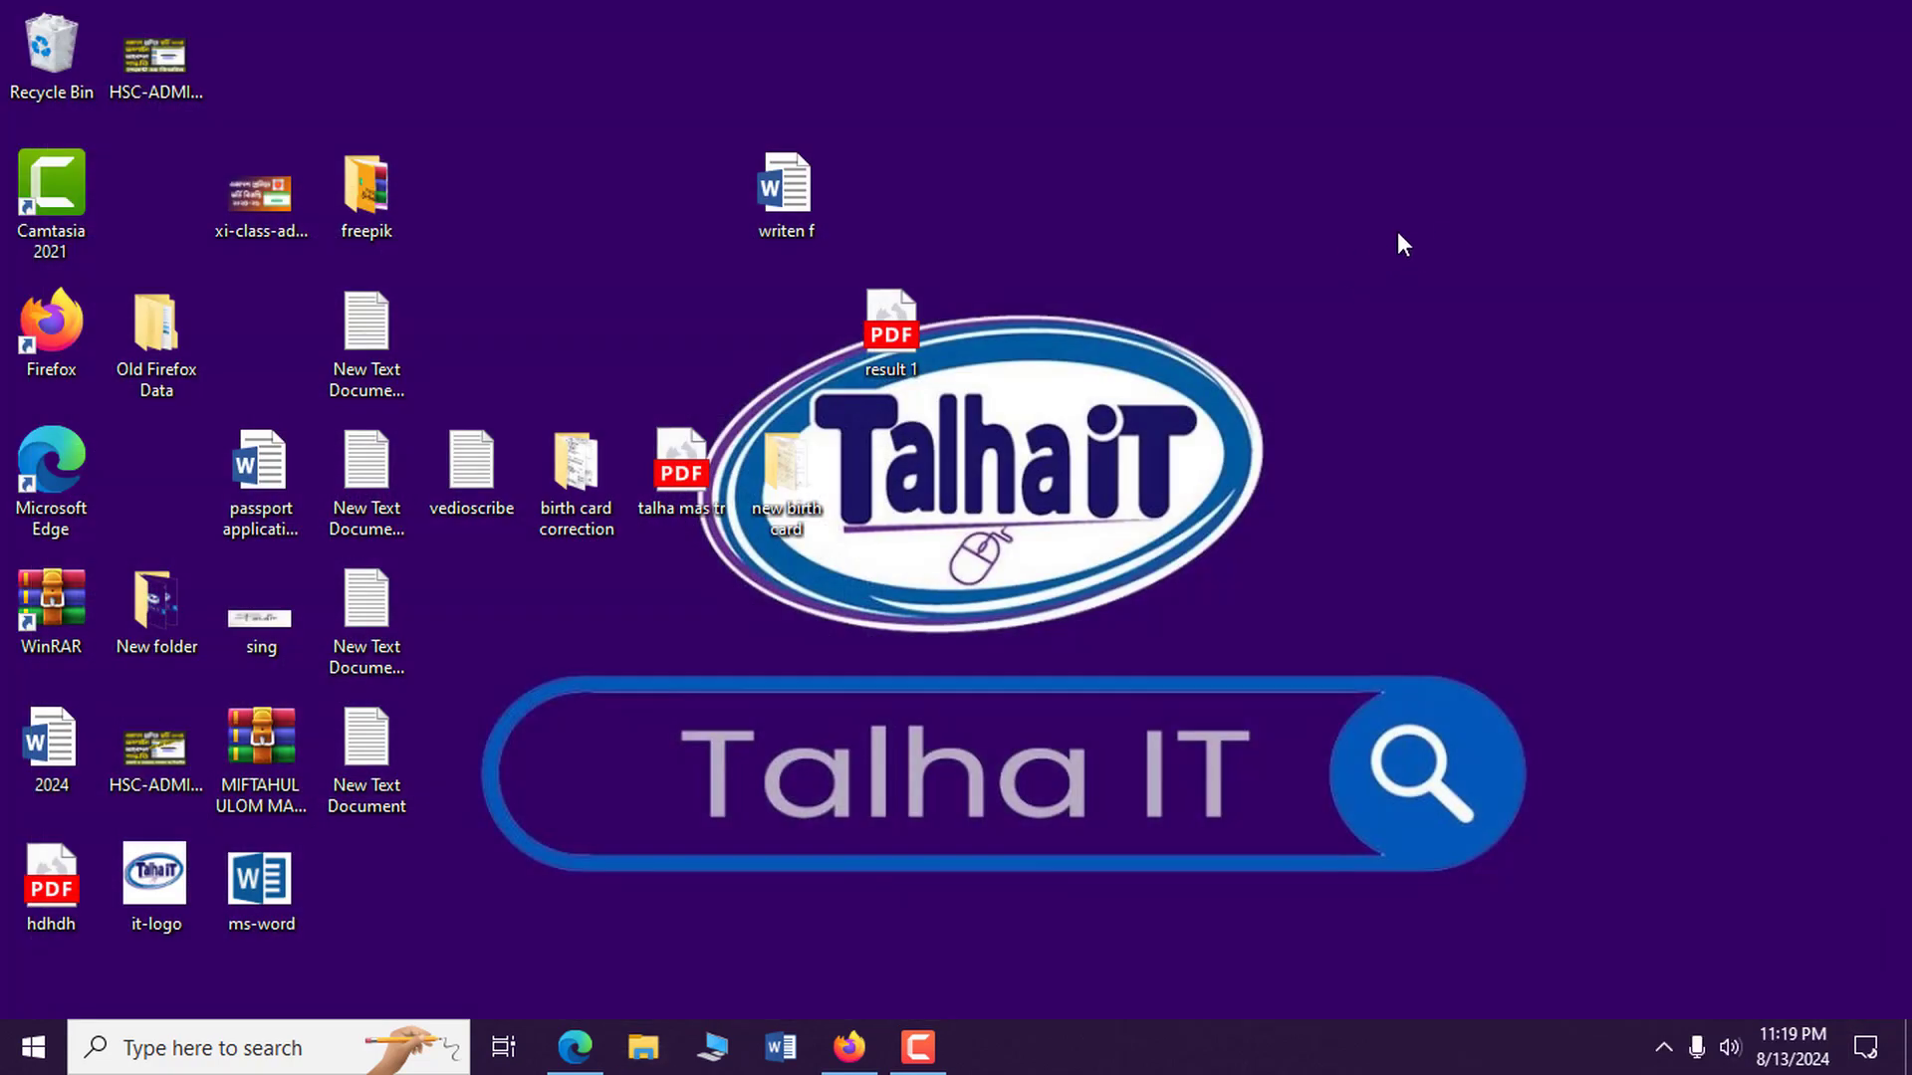
right_click(1398, 230)
mouse_move(1493, 282)
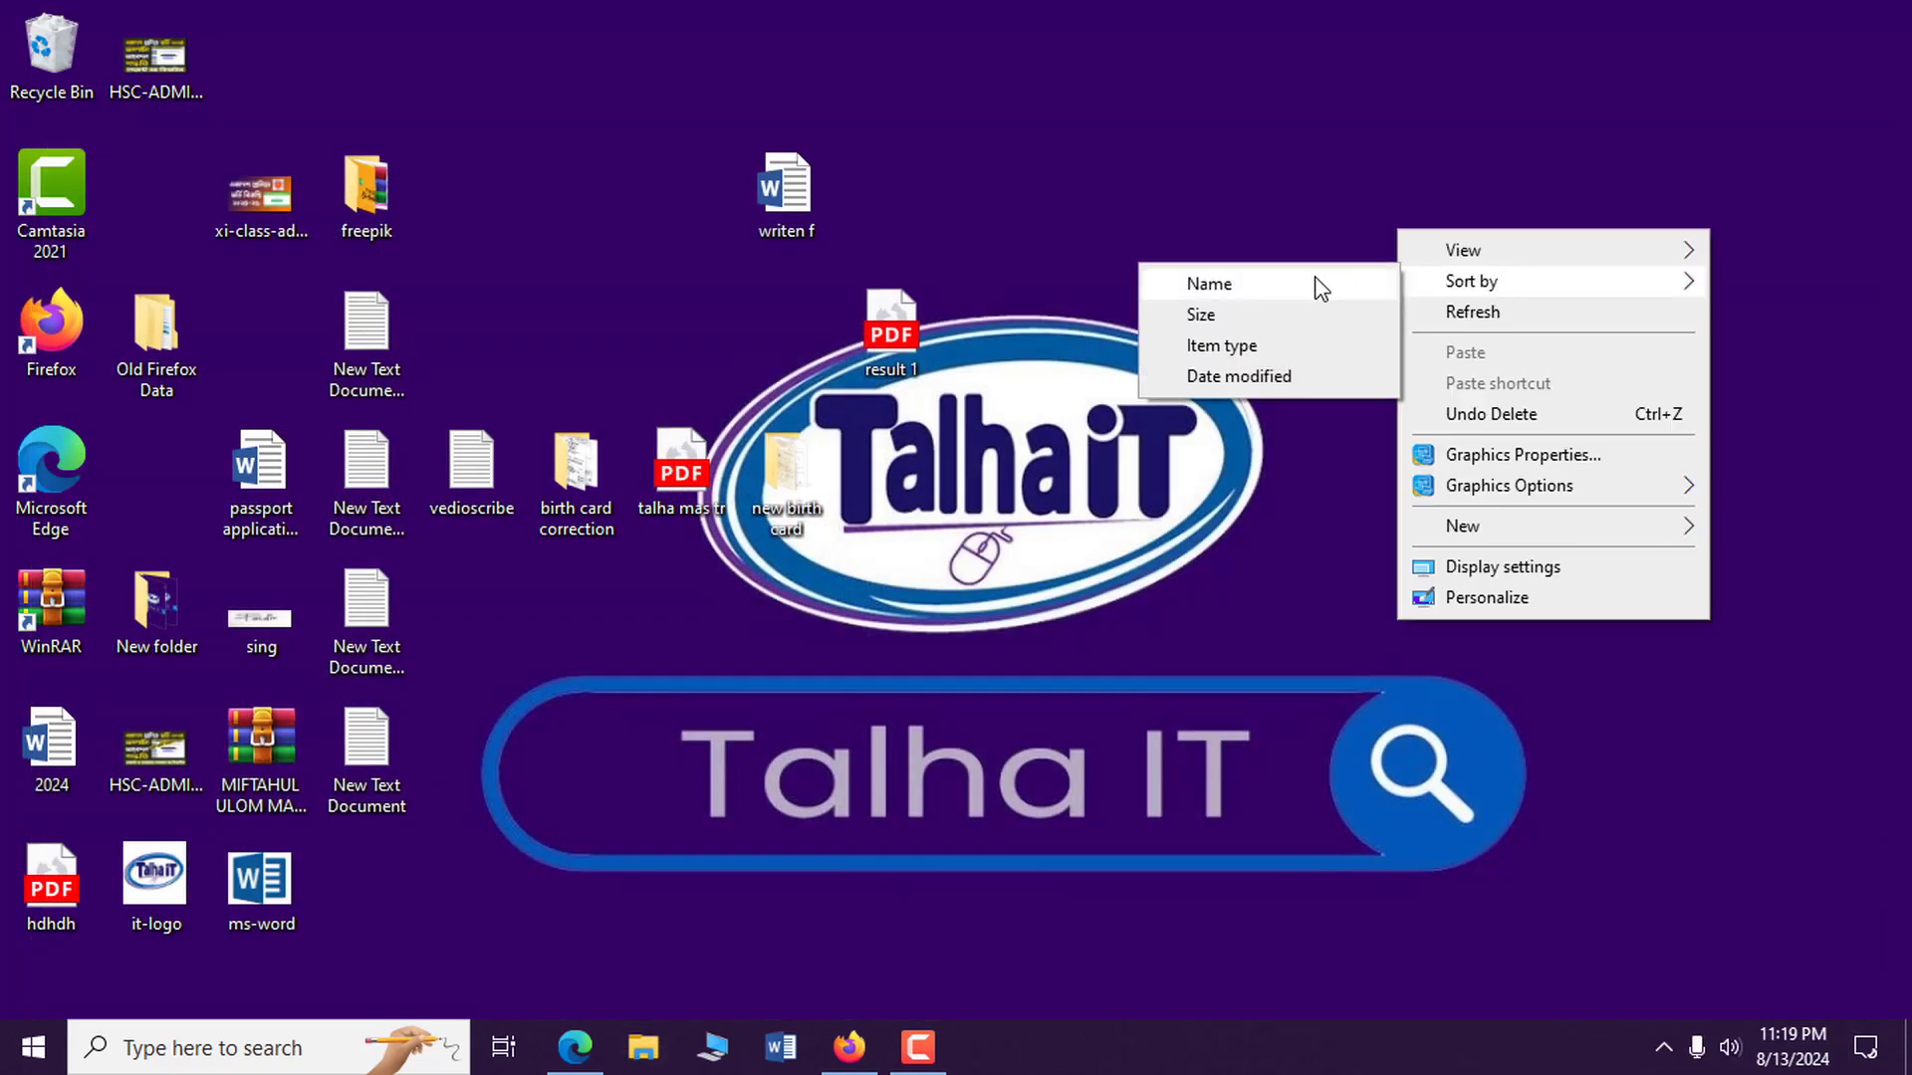